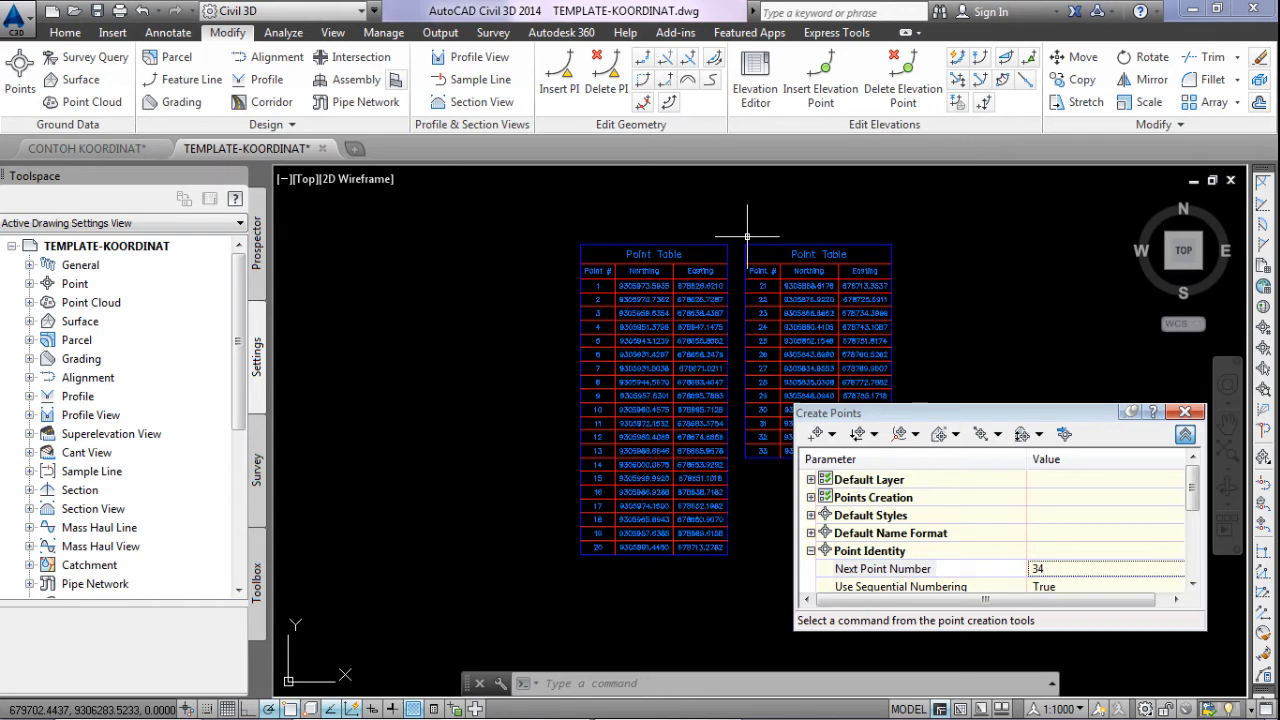
# Open the PNEZD format table style of the point table for editing through the table's properties.
pyautogui.scroll(-4, 702, 322)
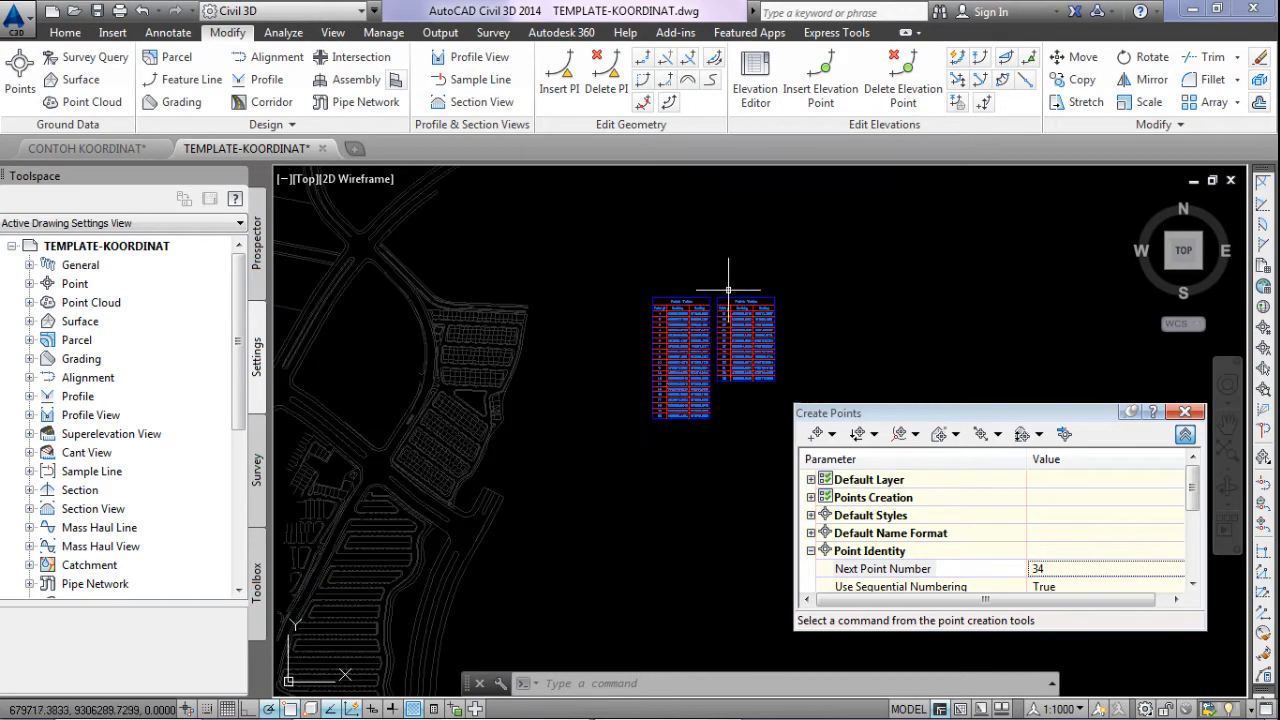
pyautogui.scroll(3, 731, 290)
pyautogui.scroll(2, 770, 305)
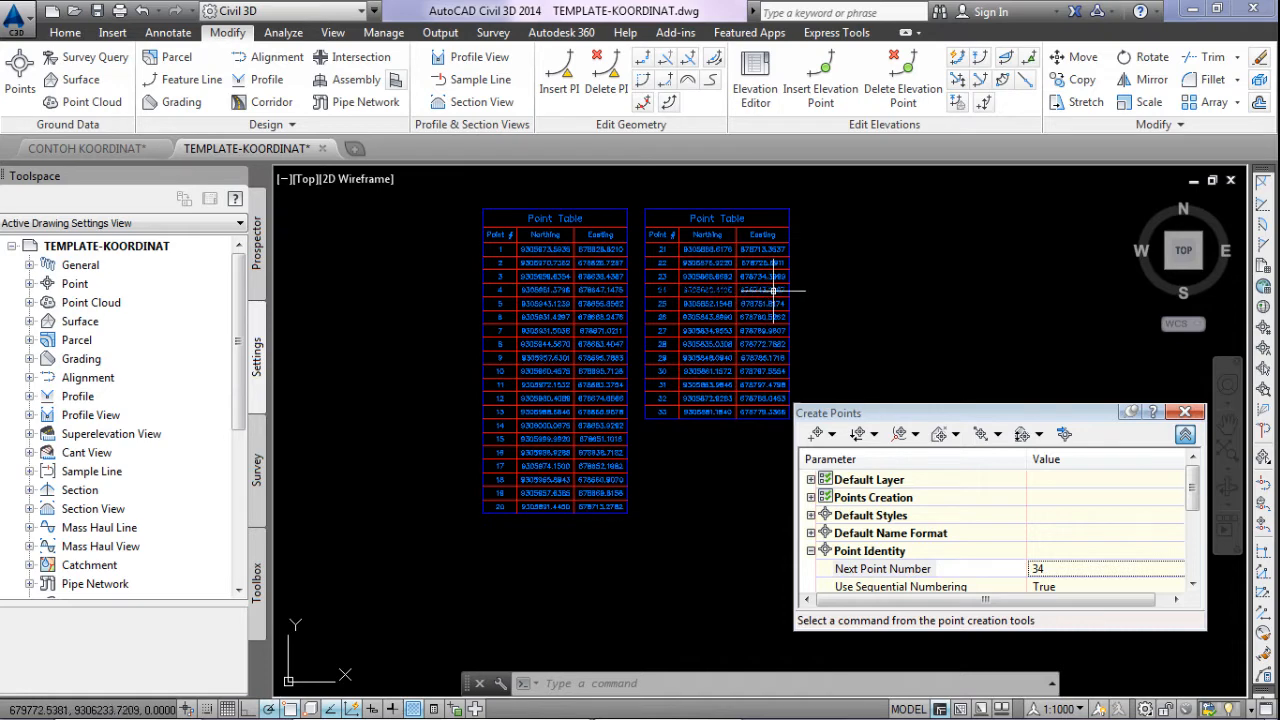
pyautogui.click(768, 286)
pyautogui.press('Escape')
pyautogui.press('Escape')
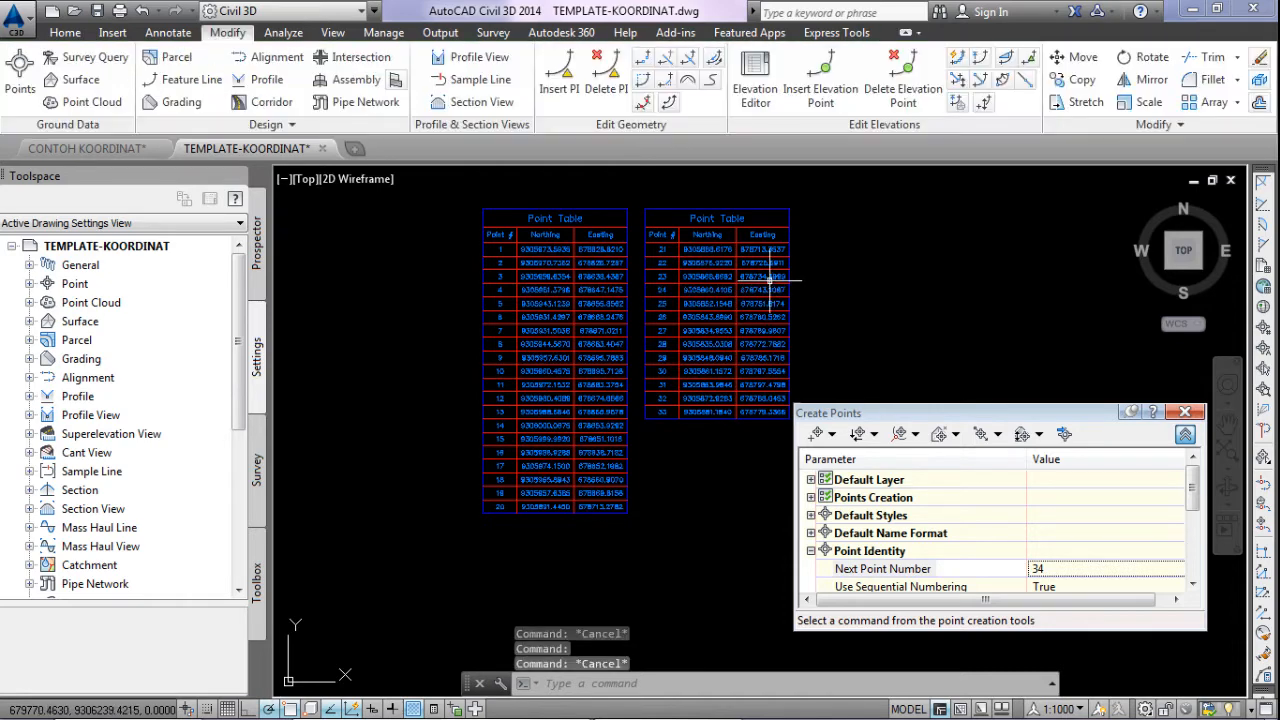
pyautogui.scroll(2, 735, 265)
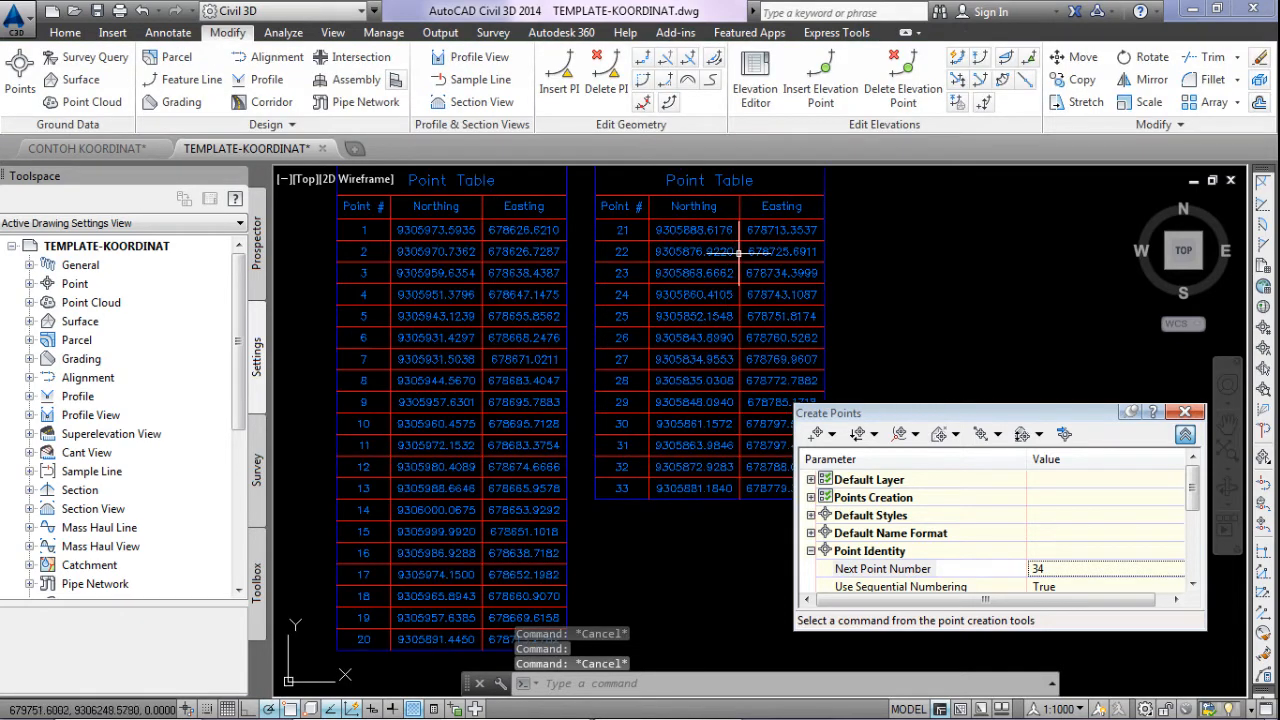
pyautogui.click(740, 255)
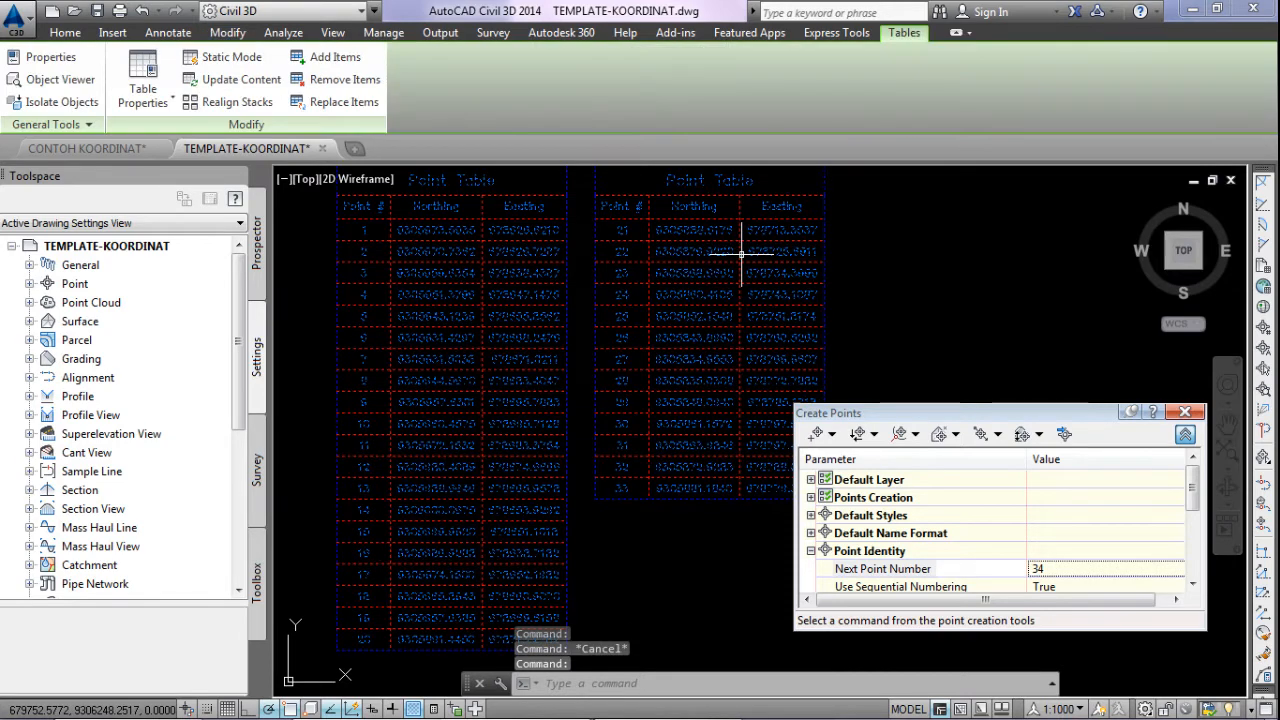
pyautogui.click(155, 70)
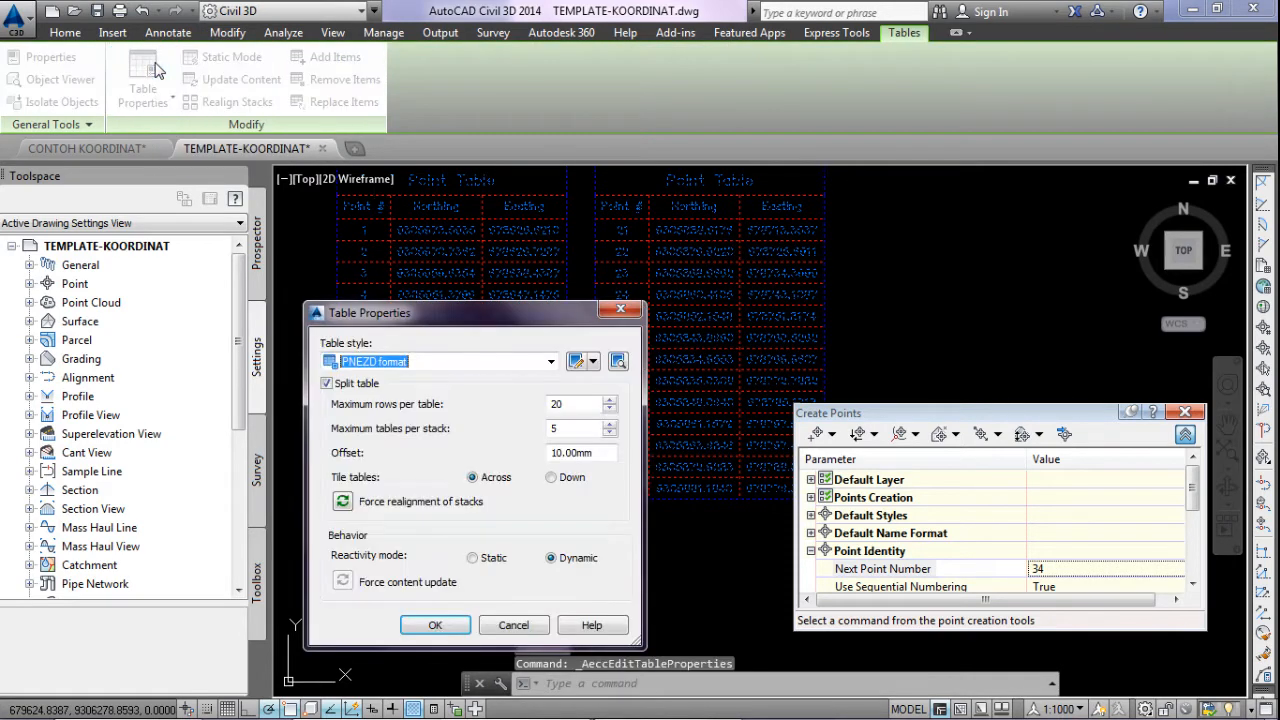
pyautogui.moveTo(409, 316); pyautogui.dragTo(549, 221)
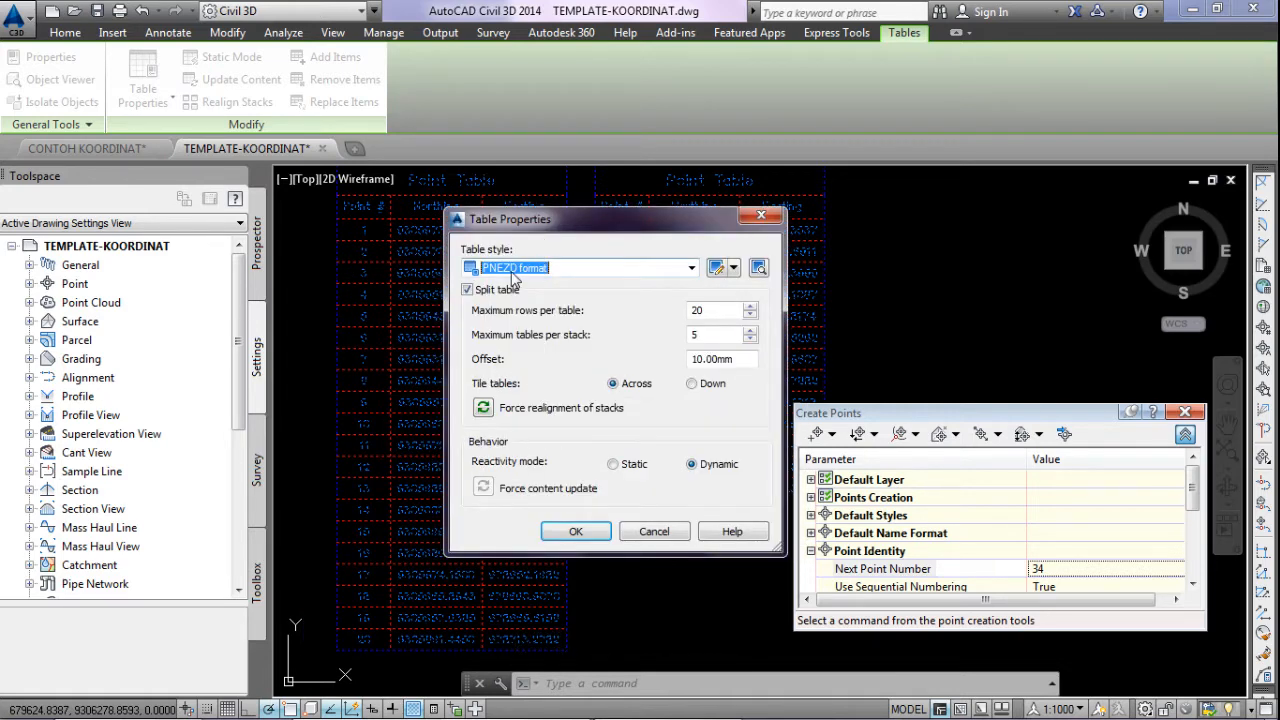
pyautogui.click(716, 269)
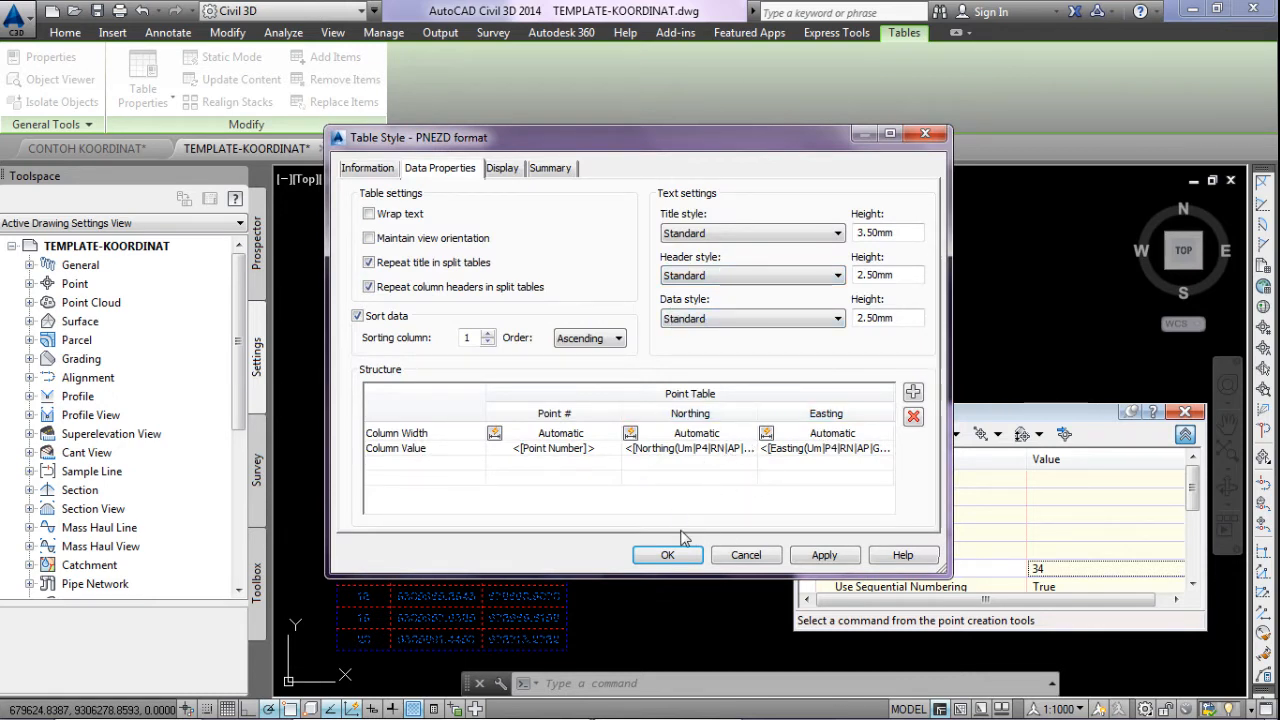
# Add a new column after Easting in the point table structure and give it the header "Elevation".
pyautogui.click(680, 416)
pyautogui.click(916, 395)
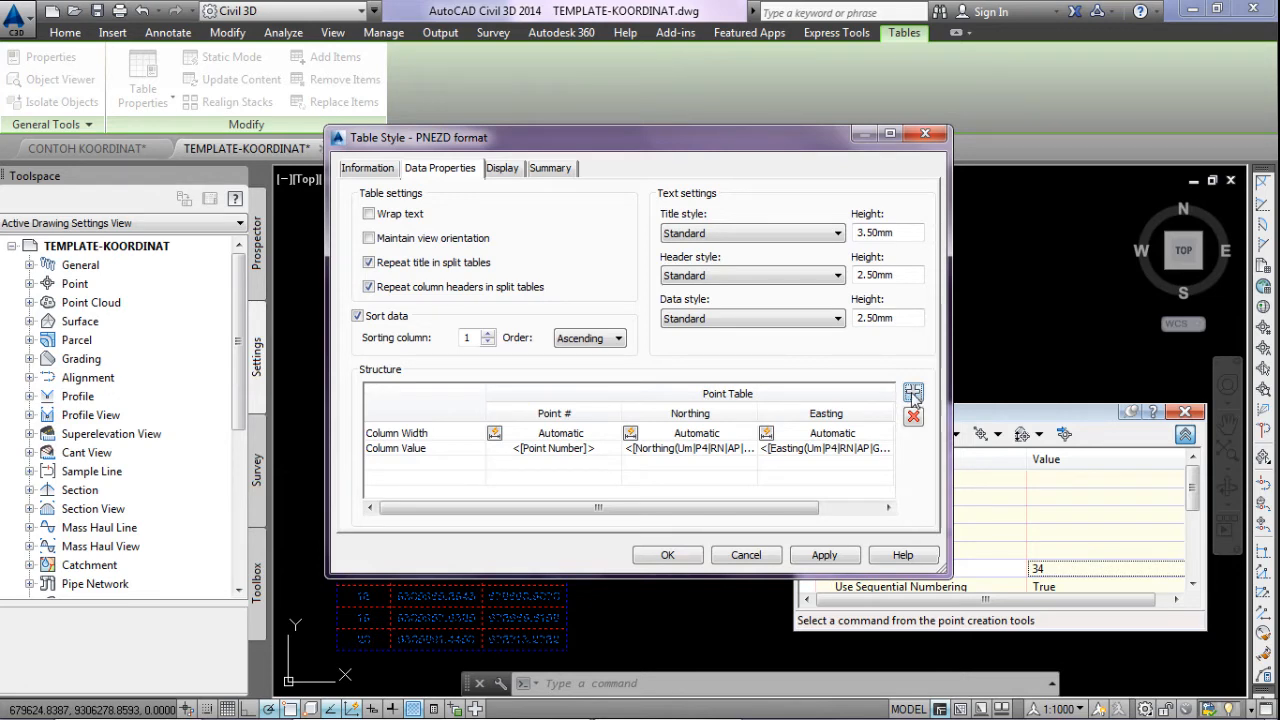
pyautogui.moveTo(790, 514); pyautogui.dragTo(852, 514)
pyautogui.click(871, 418)
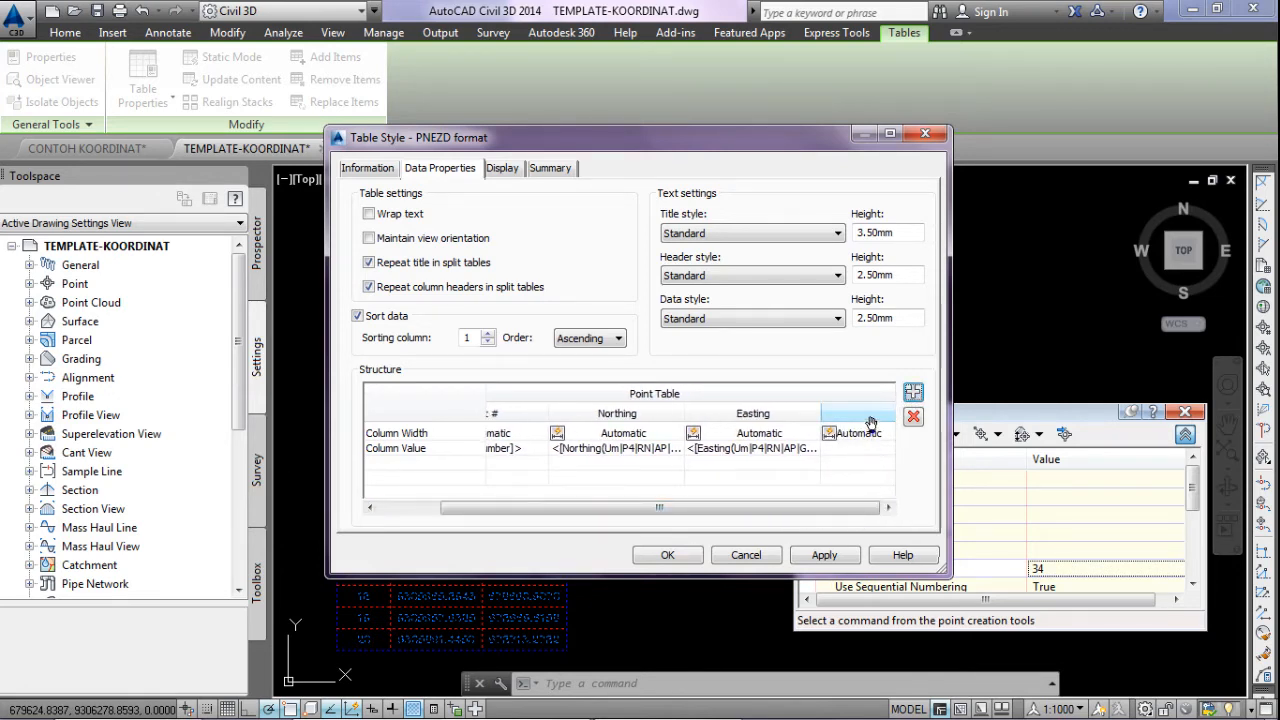
pyautogui.click(871, 420)
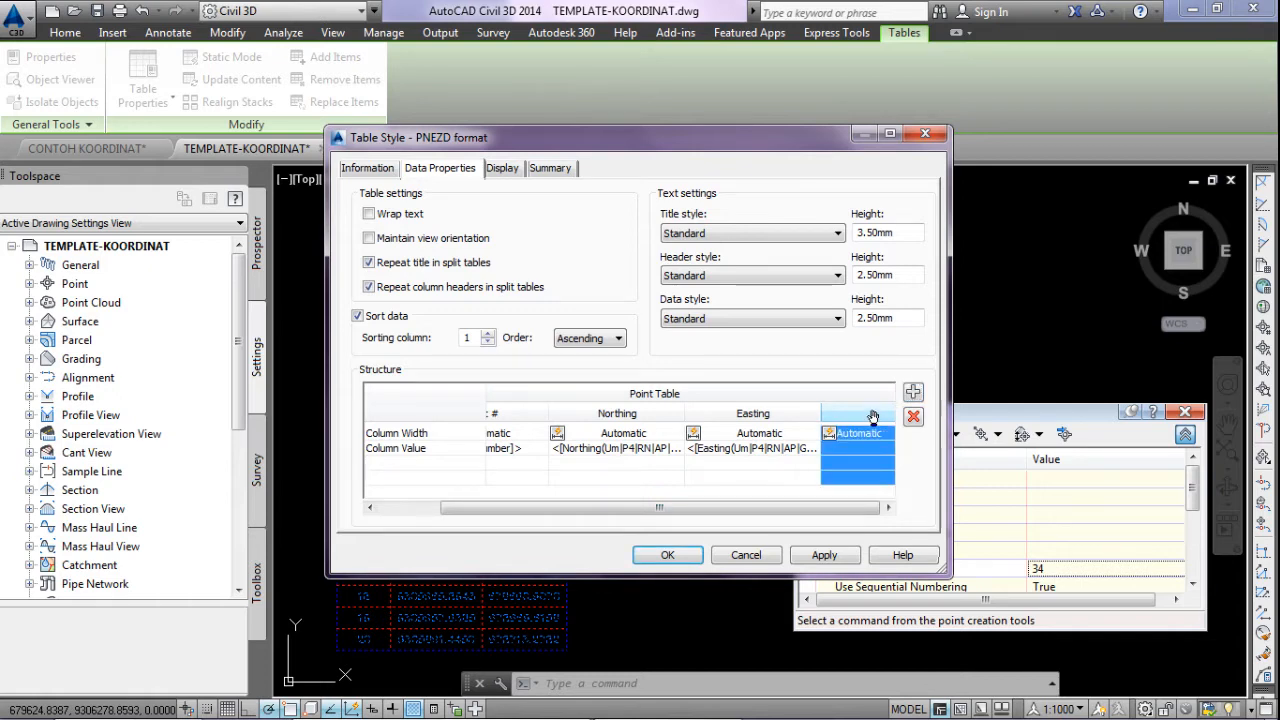
pyautogui.doubleClick(876, 416)
pyautogui.click(840, 339)
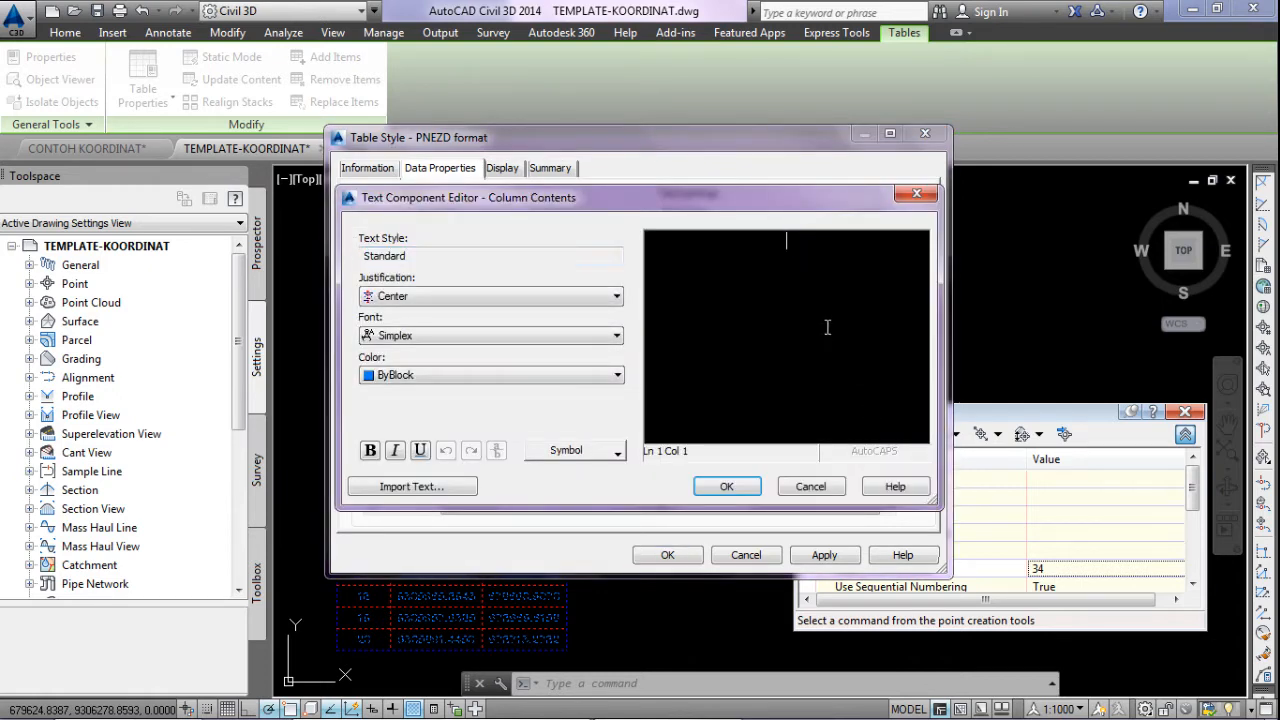
pyautogui.write('Elevation')
pyautogui.click(727, 486)
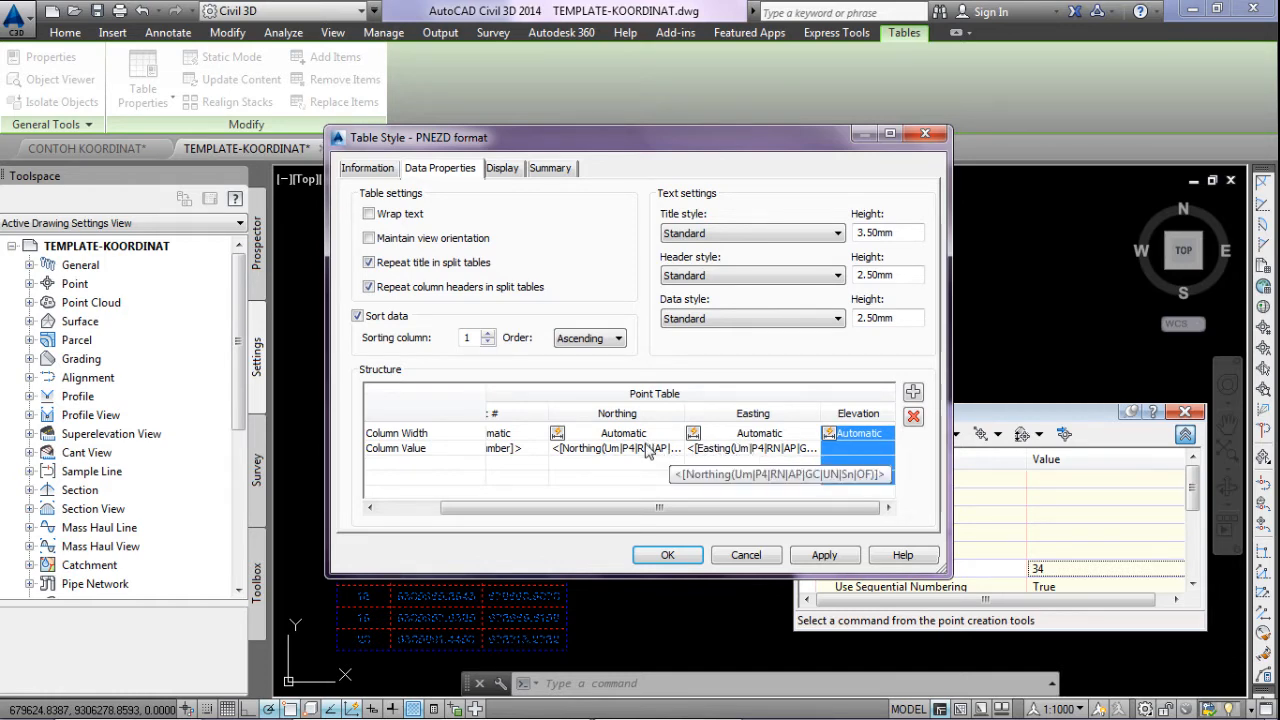
# Set the Elevation column's value to the Point Elevation property.
pyautogui.click(857, 448)
pyautogui.doubleClick(859, 448)
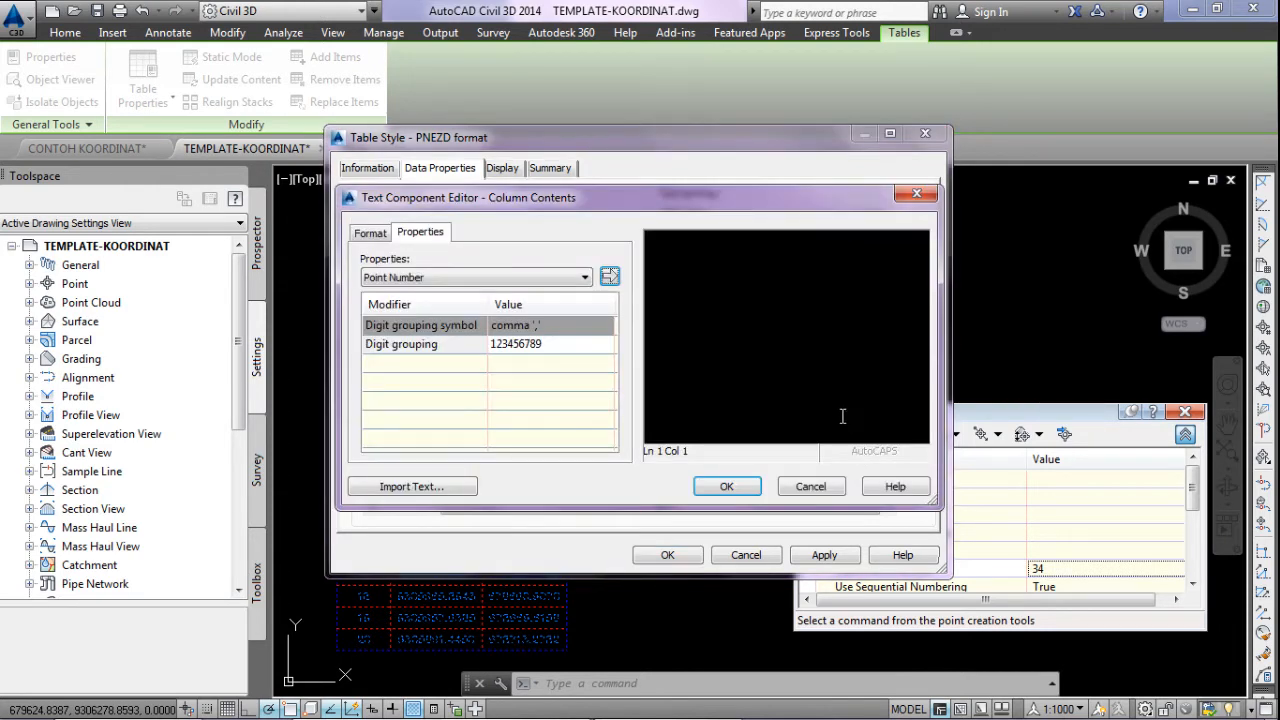
pyautogui.click(428, 277)
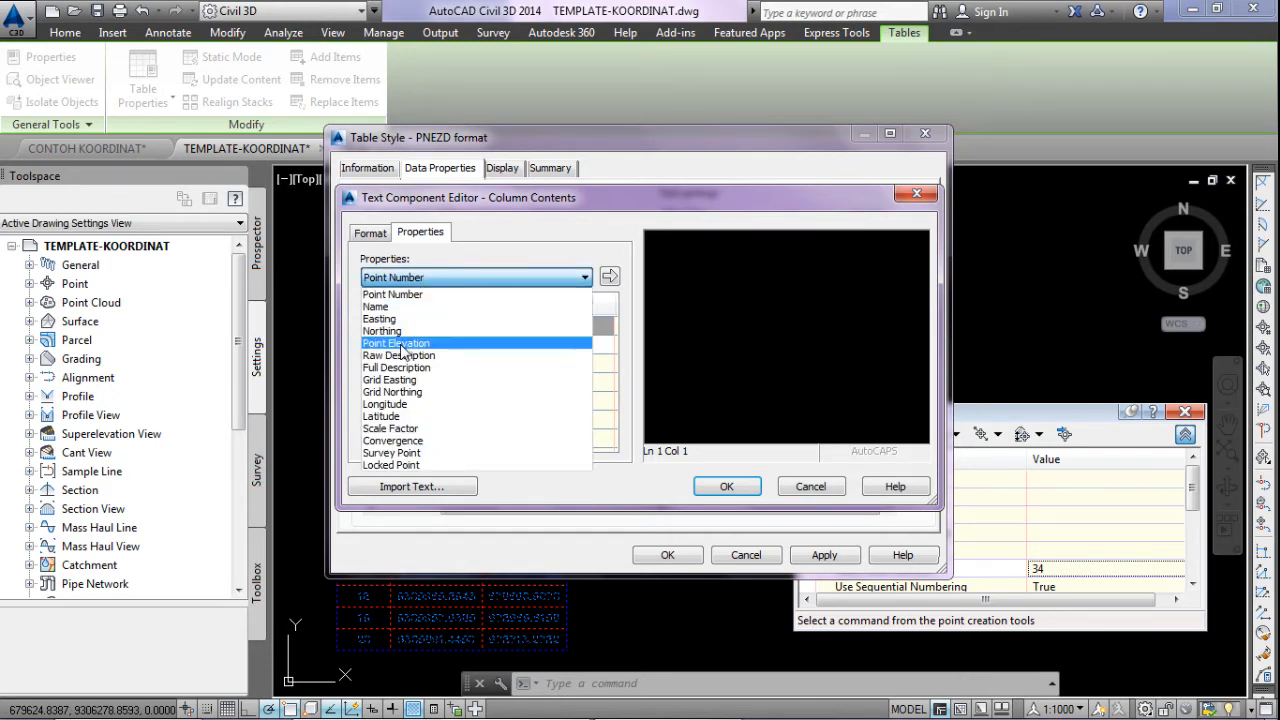
pyautogui.click(402, 343)
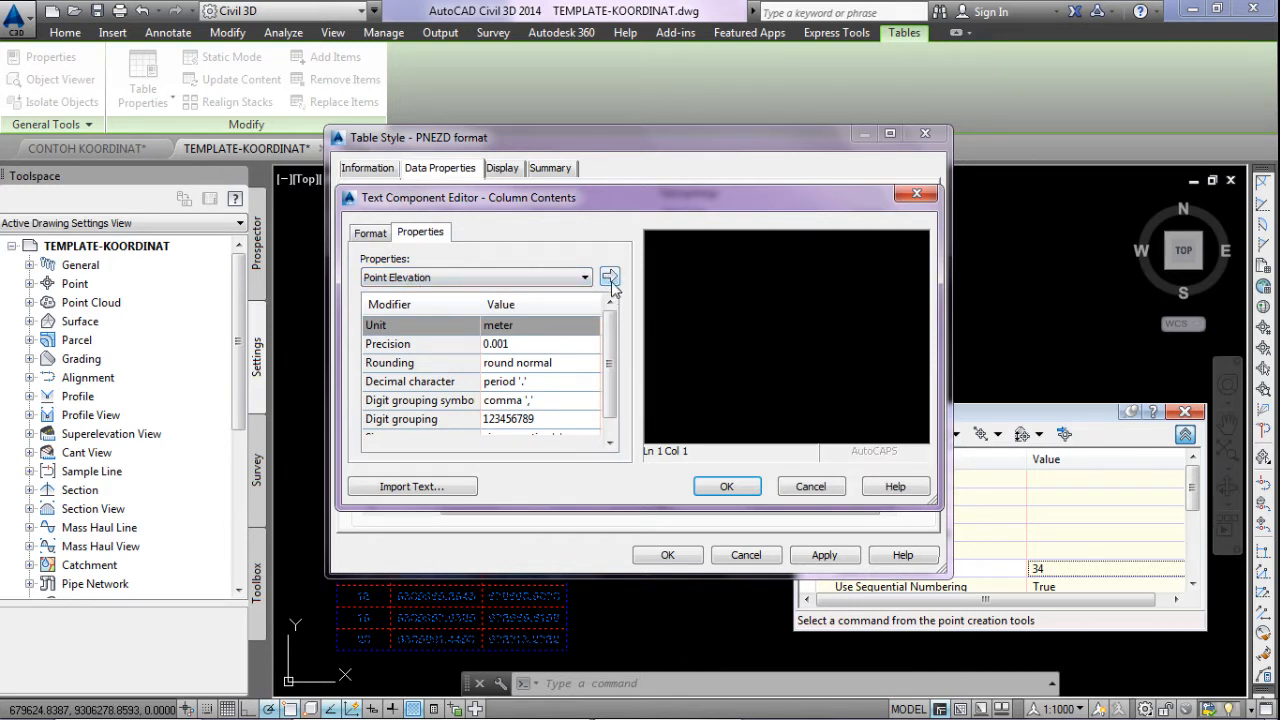
pyautogui.click(610, 278)
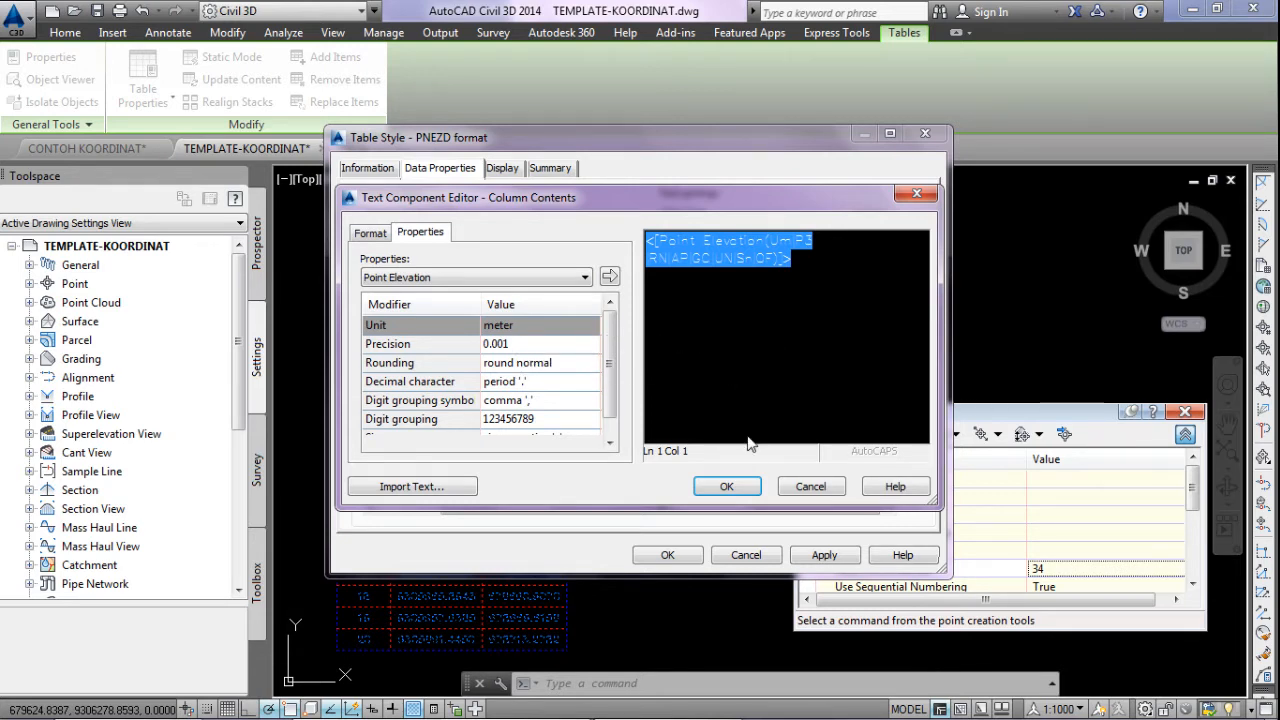
pyautogui.click(748, 487)
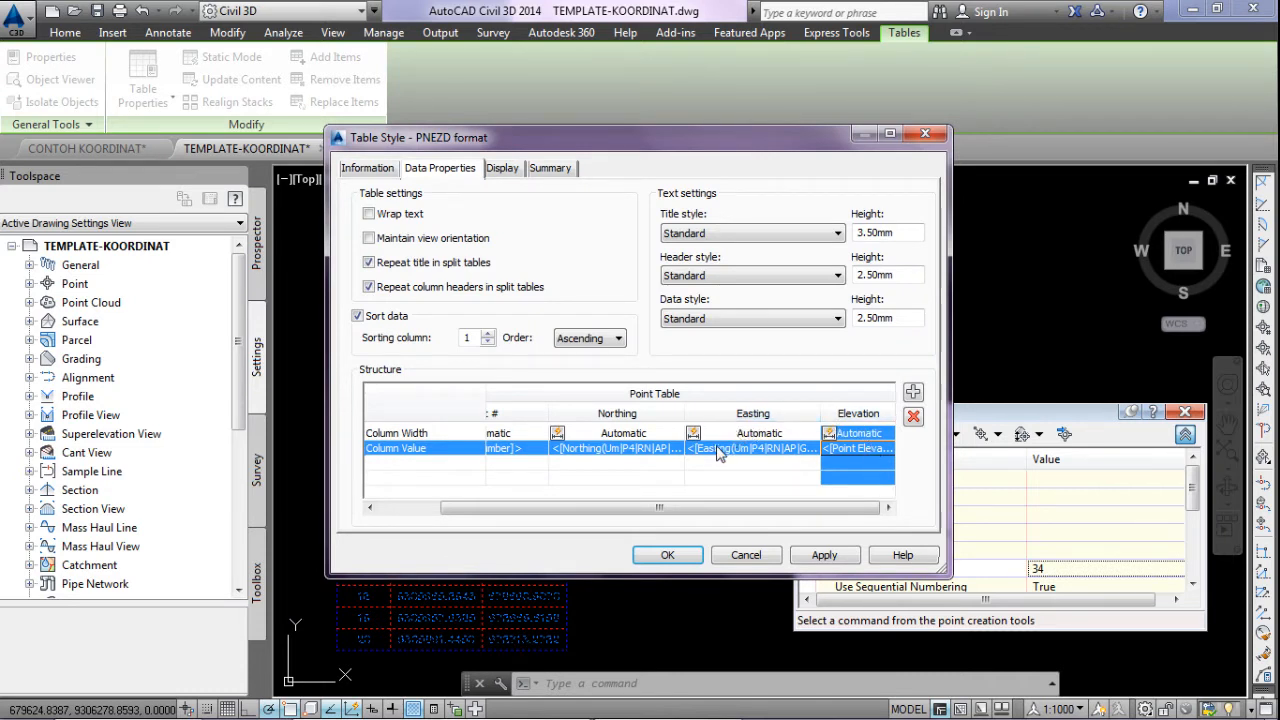
# Change the precision of the Northing column's value to 0.001 and update its property code.
pyautogui.click(630, 453)
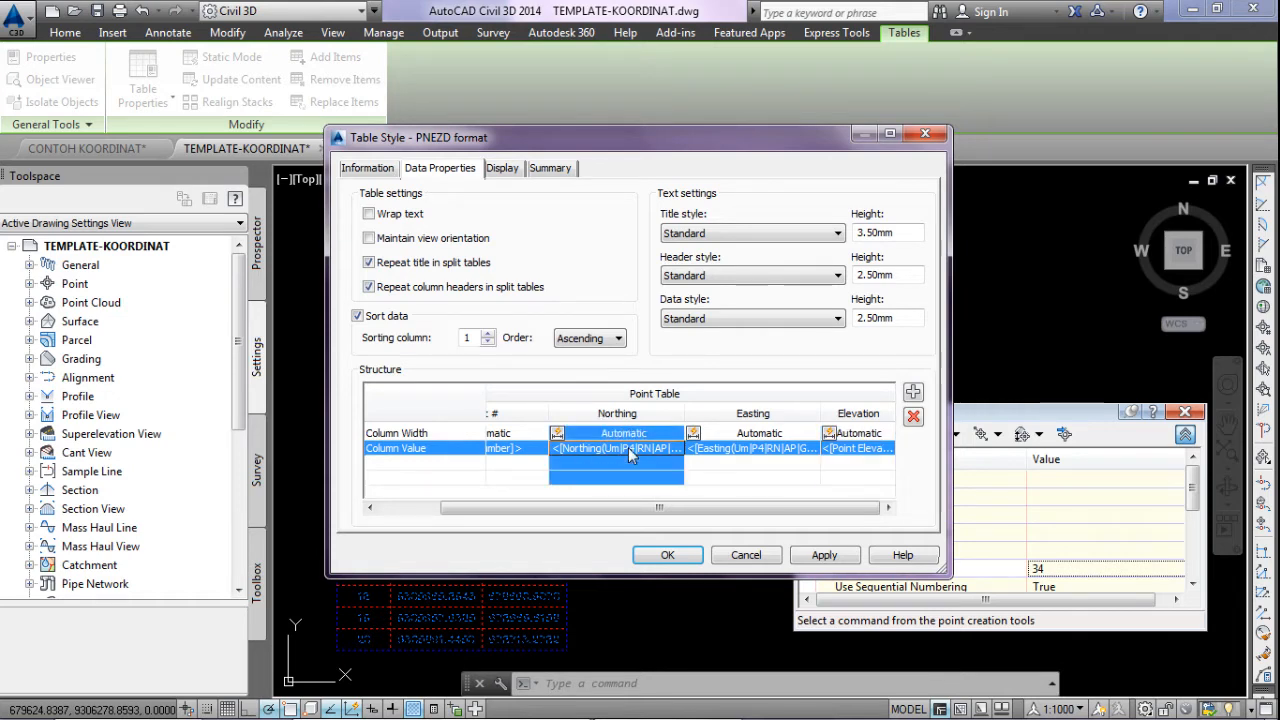
pyautogui.doubleClick(628, 447)
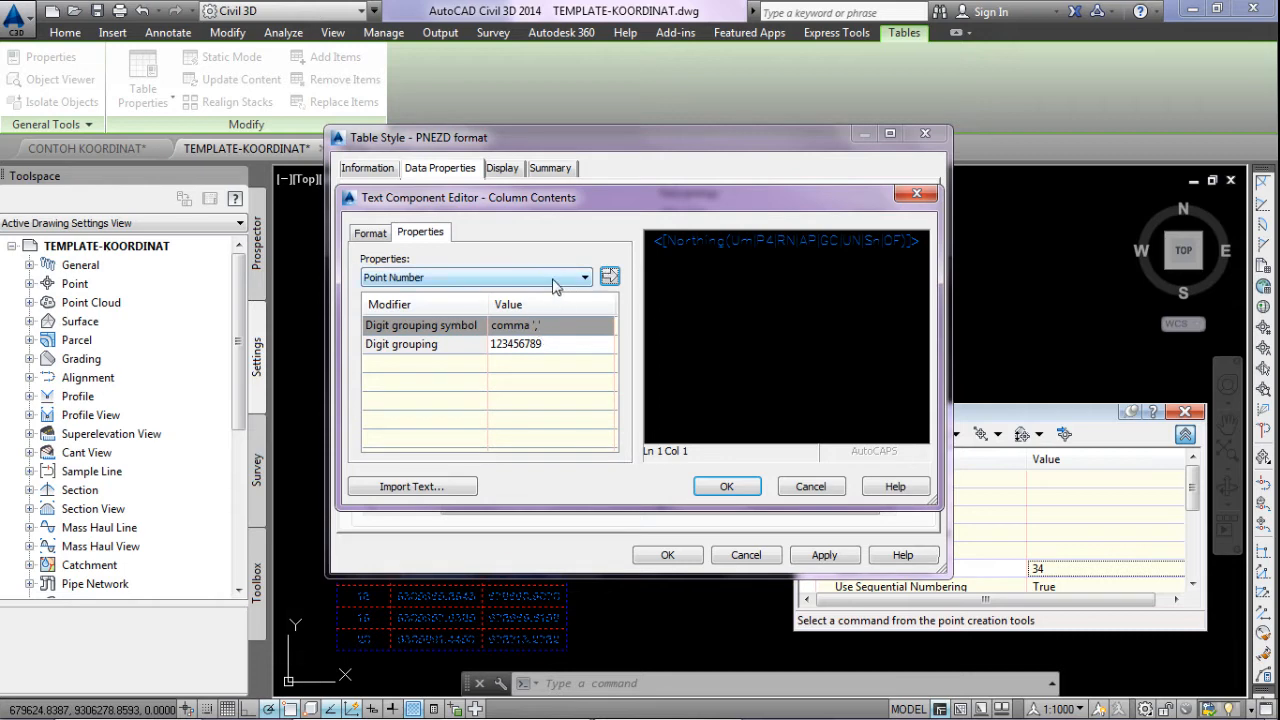
pyautogui.click(521, 281)
pyautogui.click(521, 281)
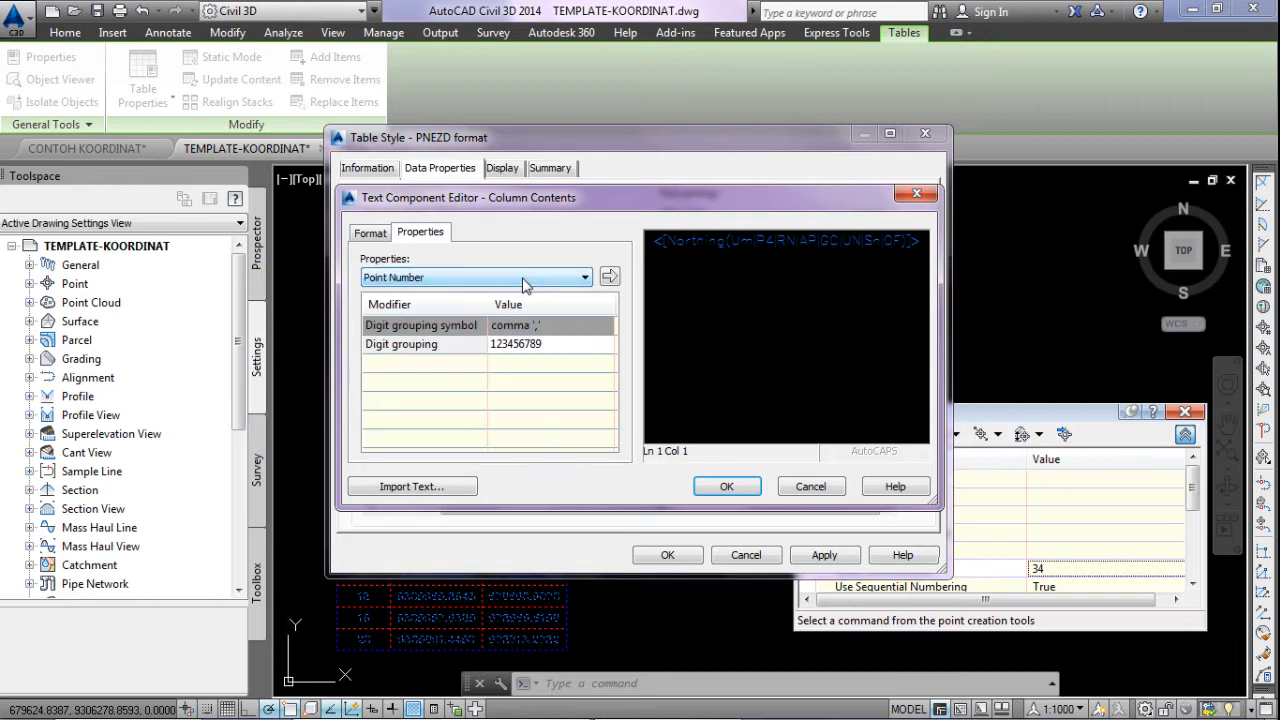
pyautogui.click(700, 245)
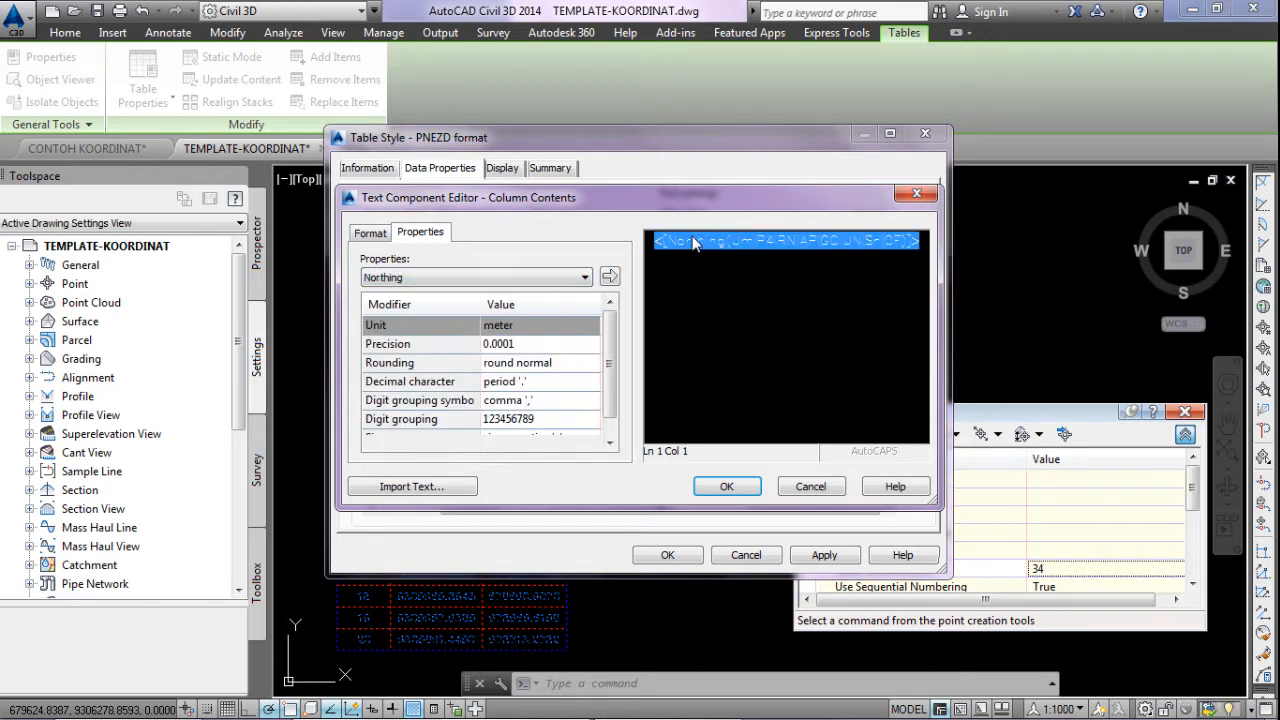
pyautogui.click(536, 353)
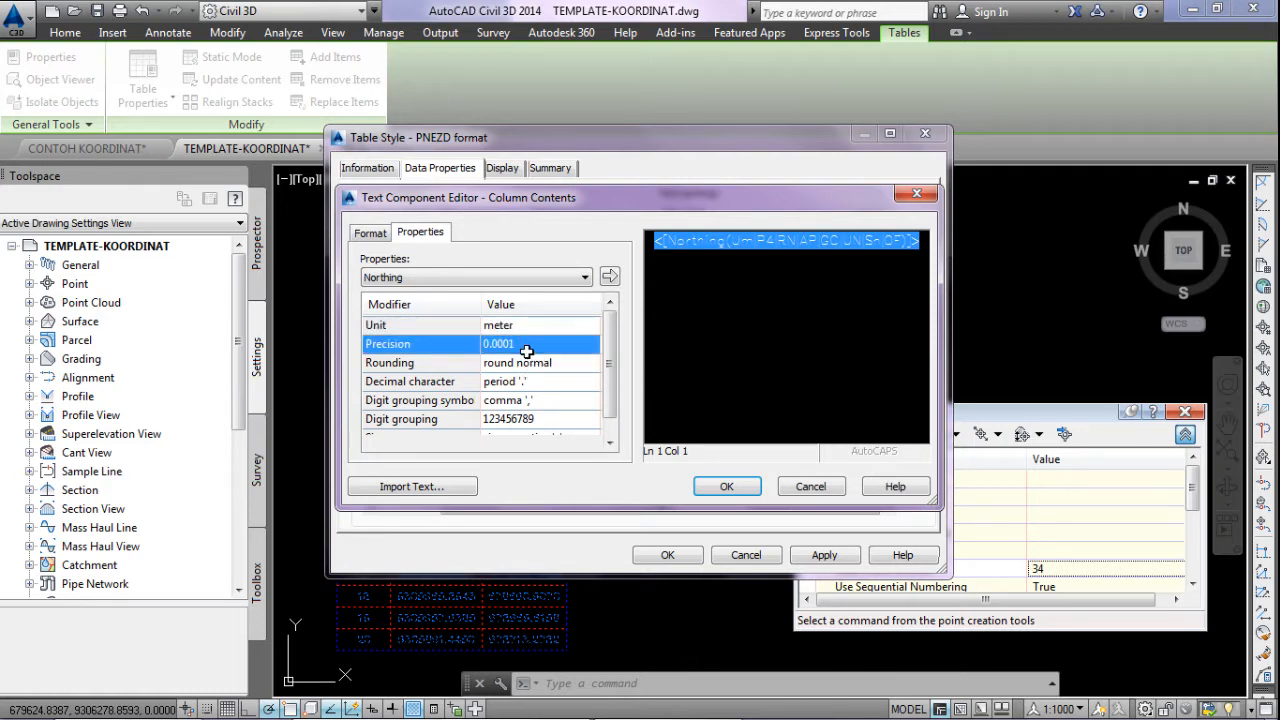
pyautogui.click(596, 344)
pyautogui.click(581, 406)
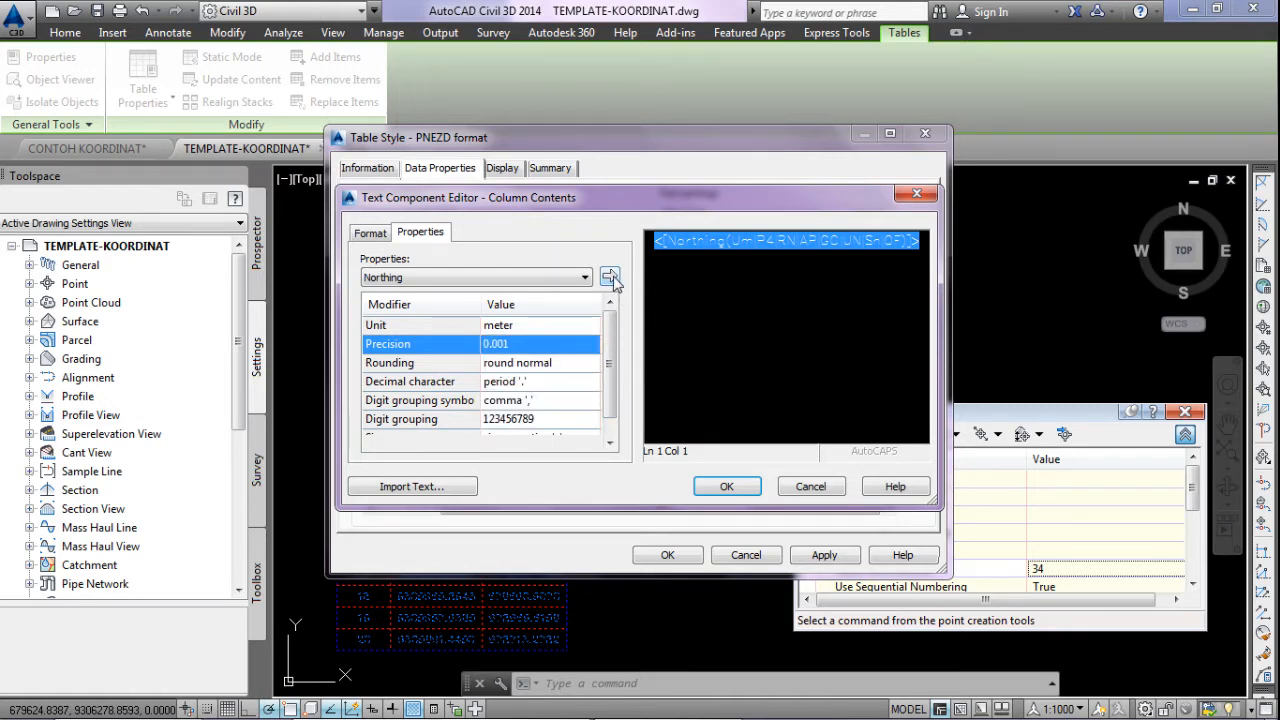
pyautogui.click(612, 278)
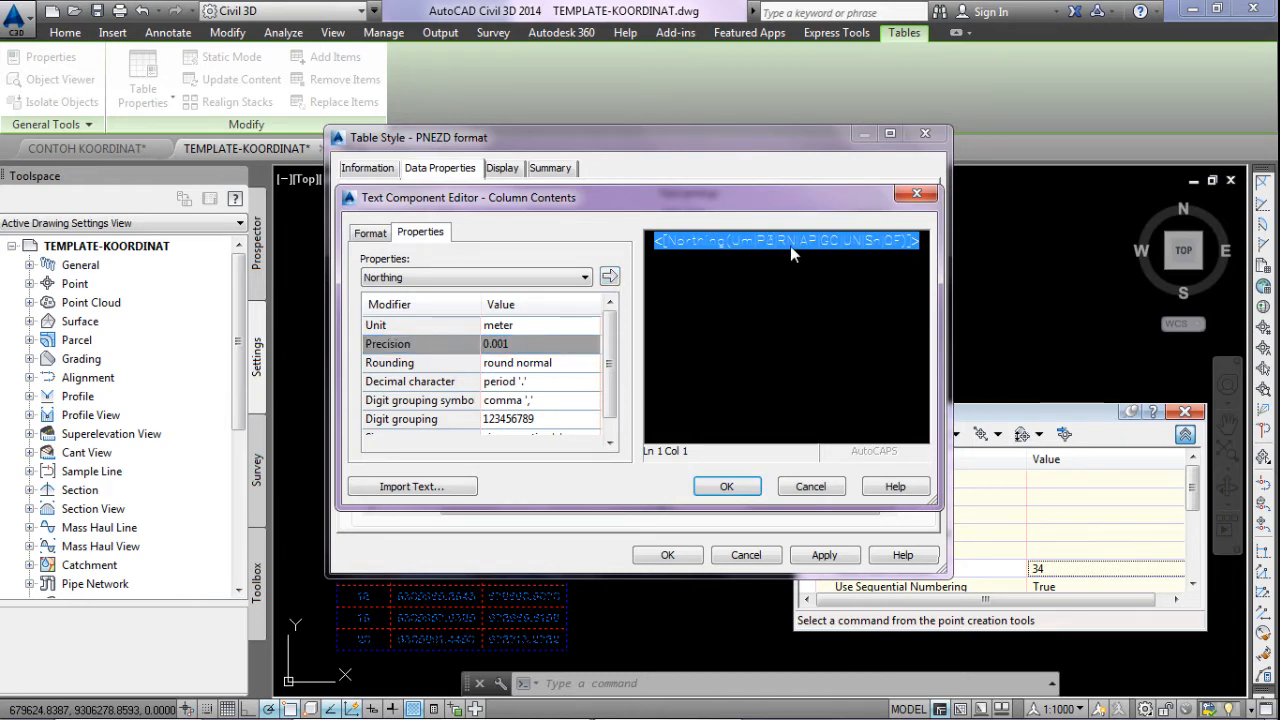
pyautogui.click(902, 281)
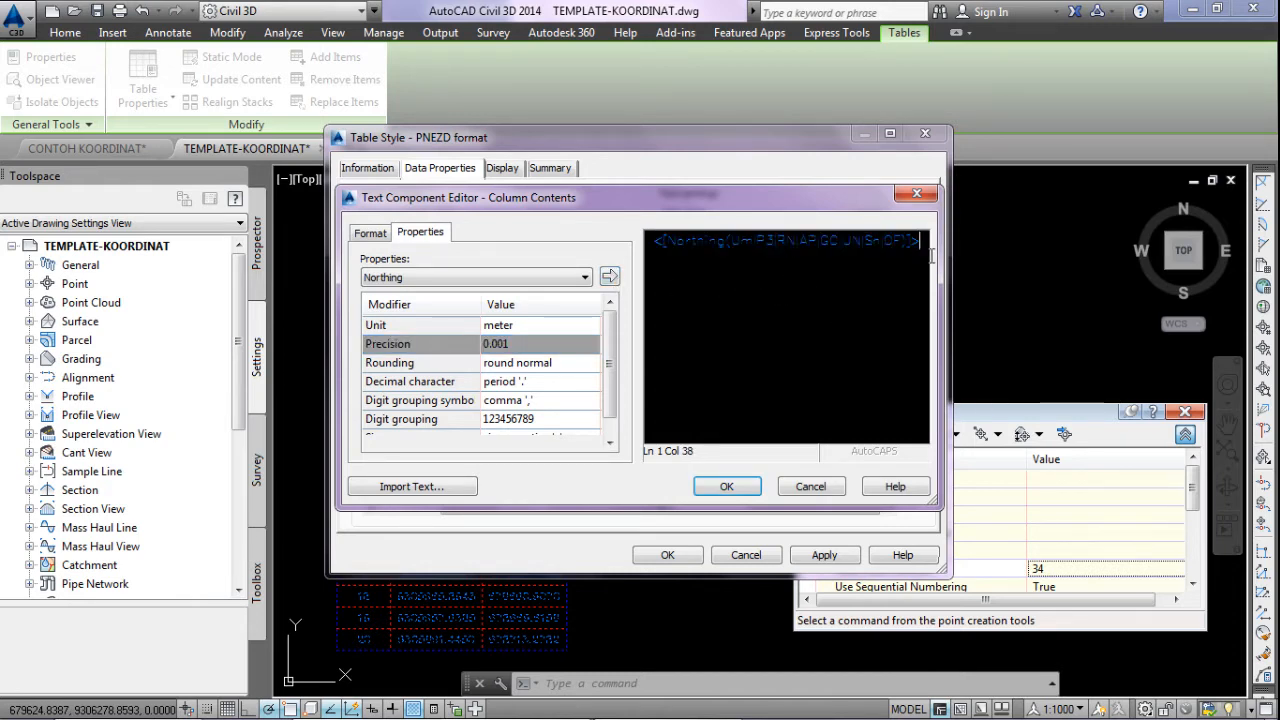
pyautogui.moveTo(766, 246); pyautogui.dragTo(776, 247)
pyautogui.hotkey('ctrl', 'a')
pyautogui.click(729, 485)
# Change the precision of the Easting column's value to 0.001, then apply and close the table style.
pyautogui.click(750, 474)
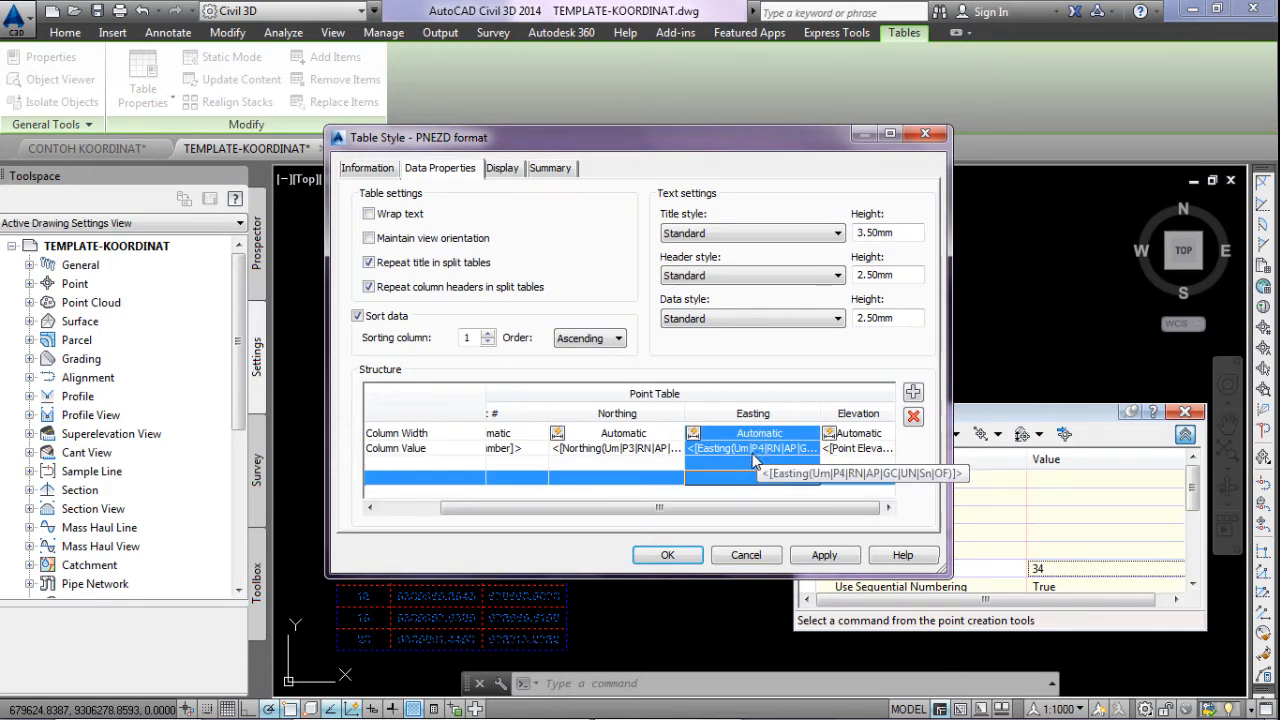
pyautogui.doubleClick(759, 449)
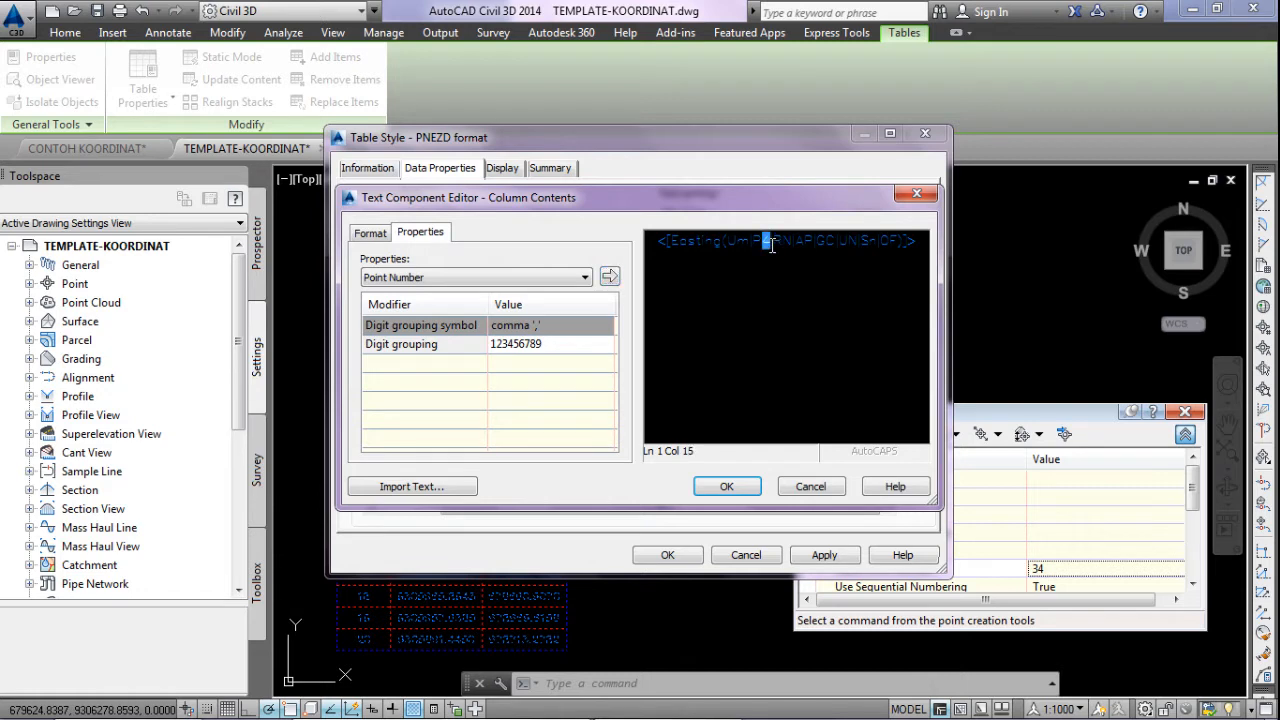
pyautogui.click(785, 245)
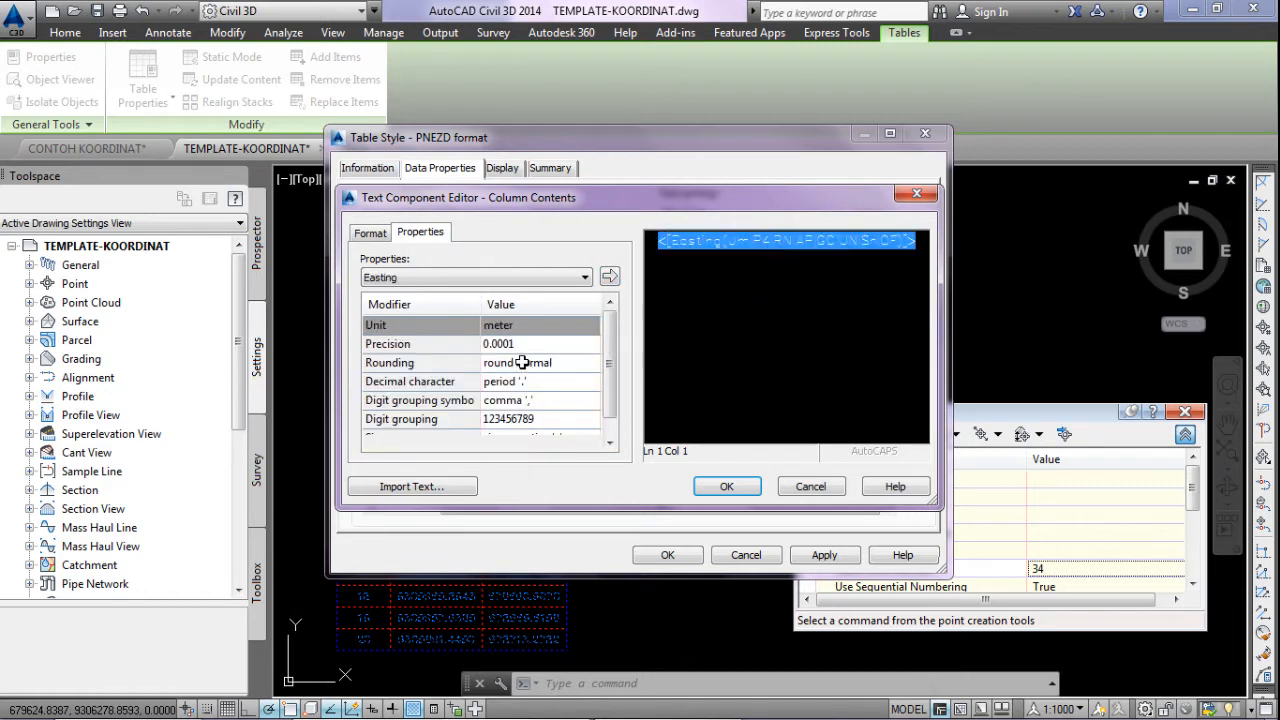
pyautogui.click(568, 345)
pyautogui.click(600, 354)
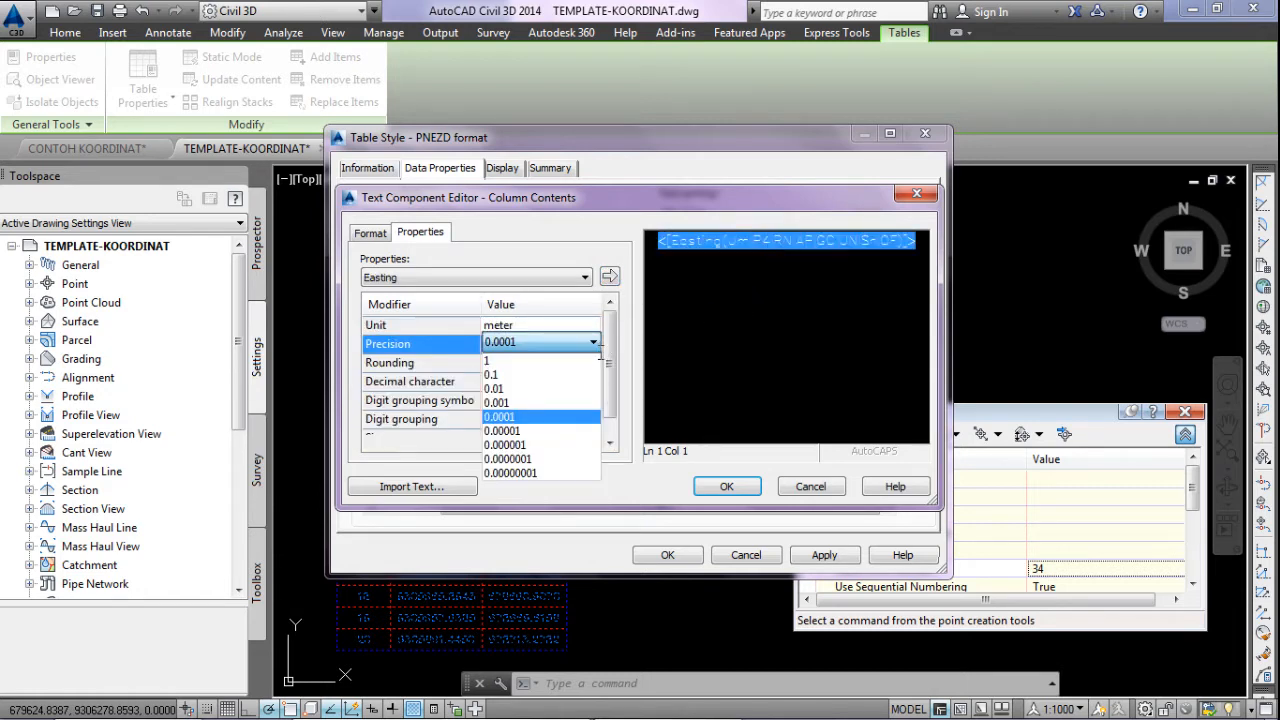
pyautogui.click(579, 416)
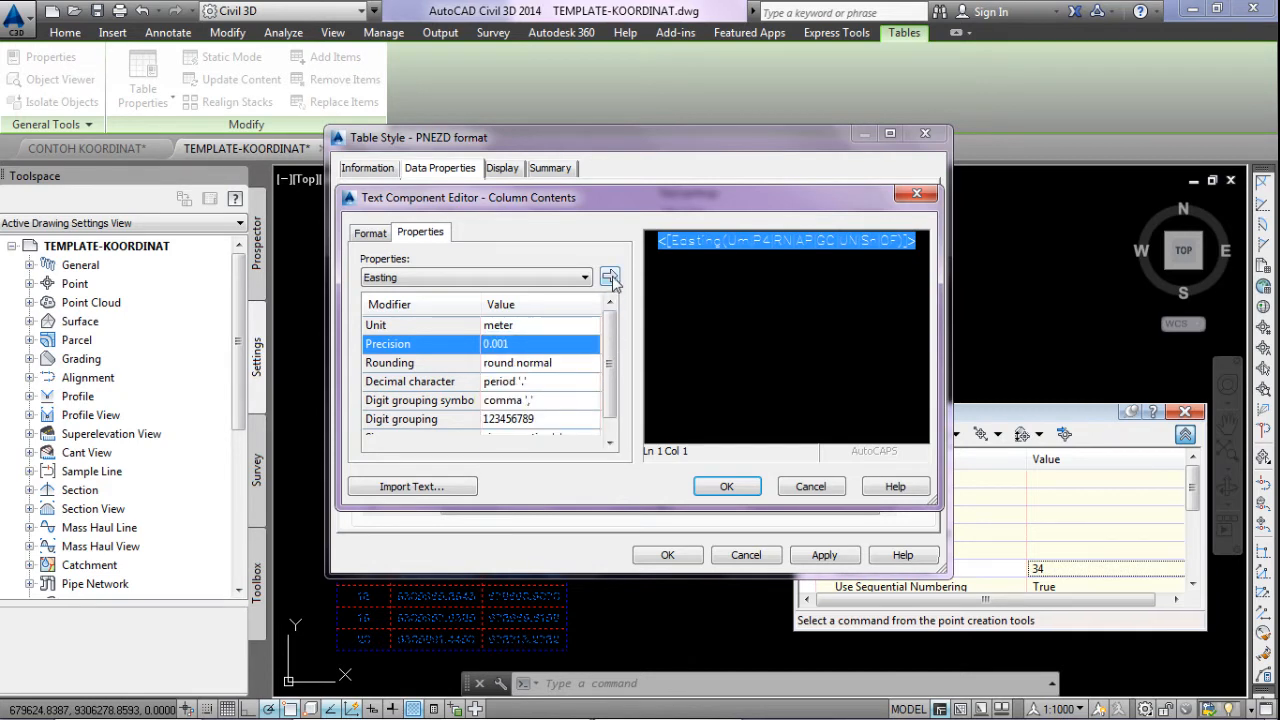
pyautogui.click(610, 278)
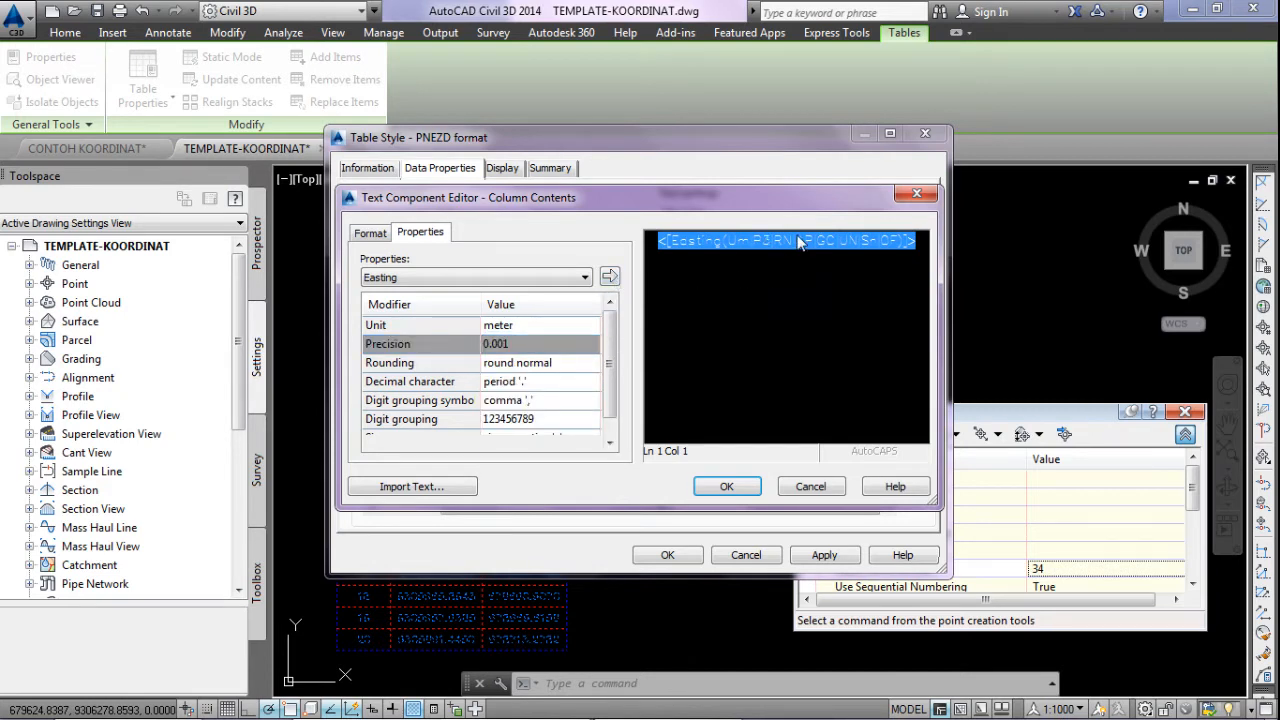
pyautogui.click(727, 486)
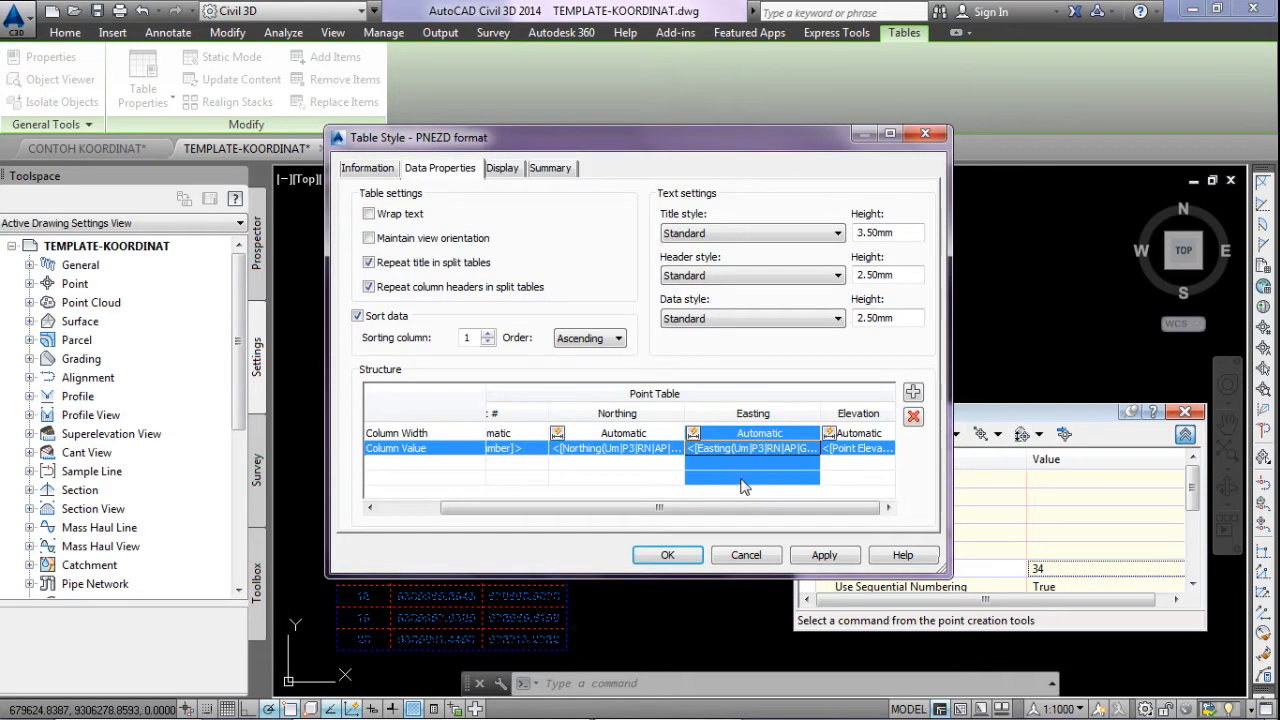
pyautogui.click(829, 556)
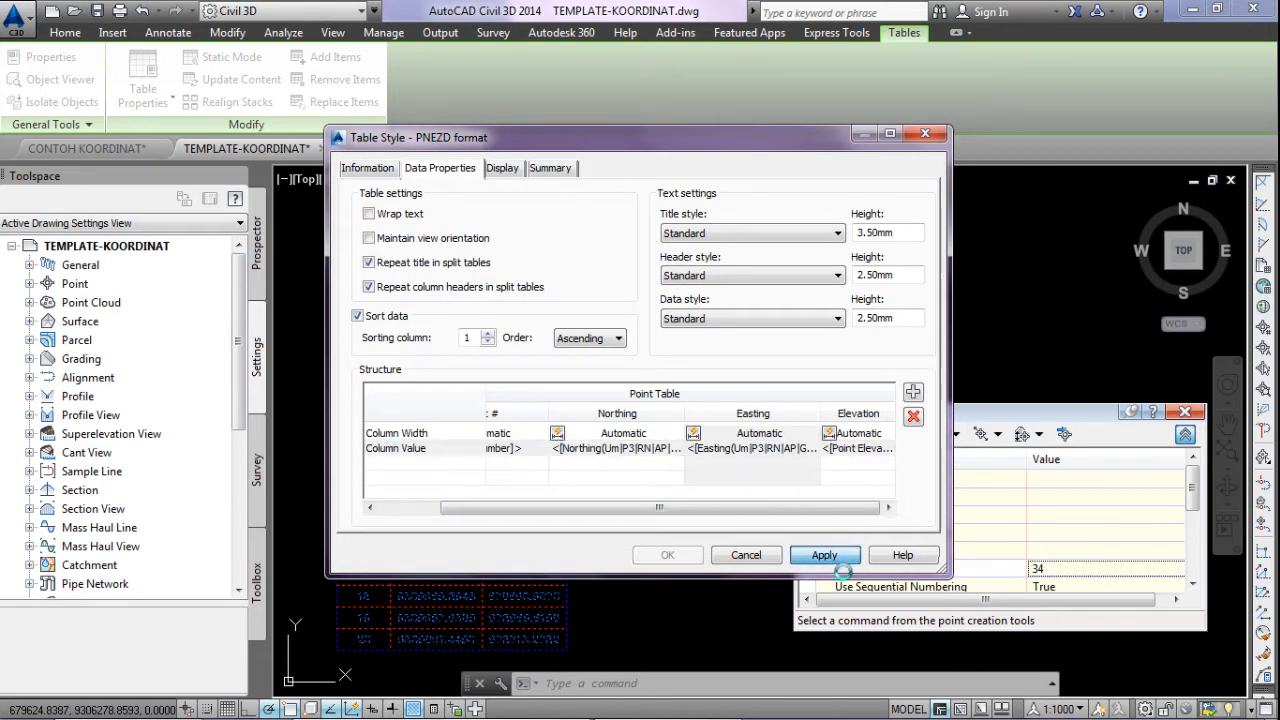
pyautogui.click(687, 553)
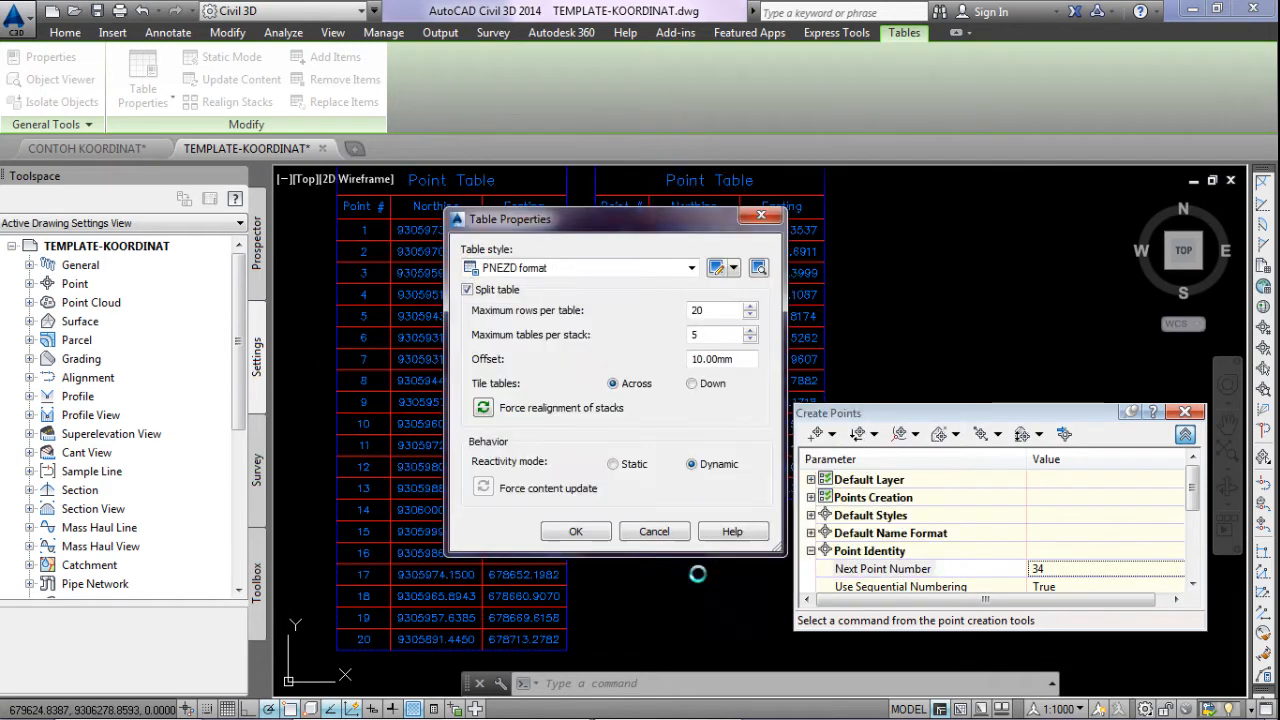
# Confirm the table properties and shift the second point table sideways until it is clear of the first table's Elevation column.
pyautogui.click(592, 532)
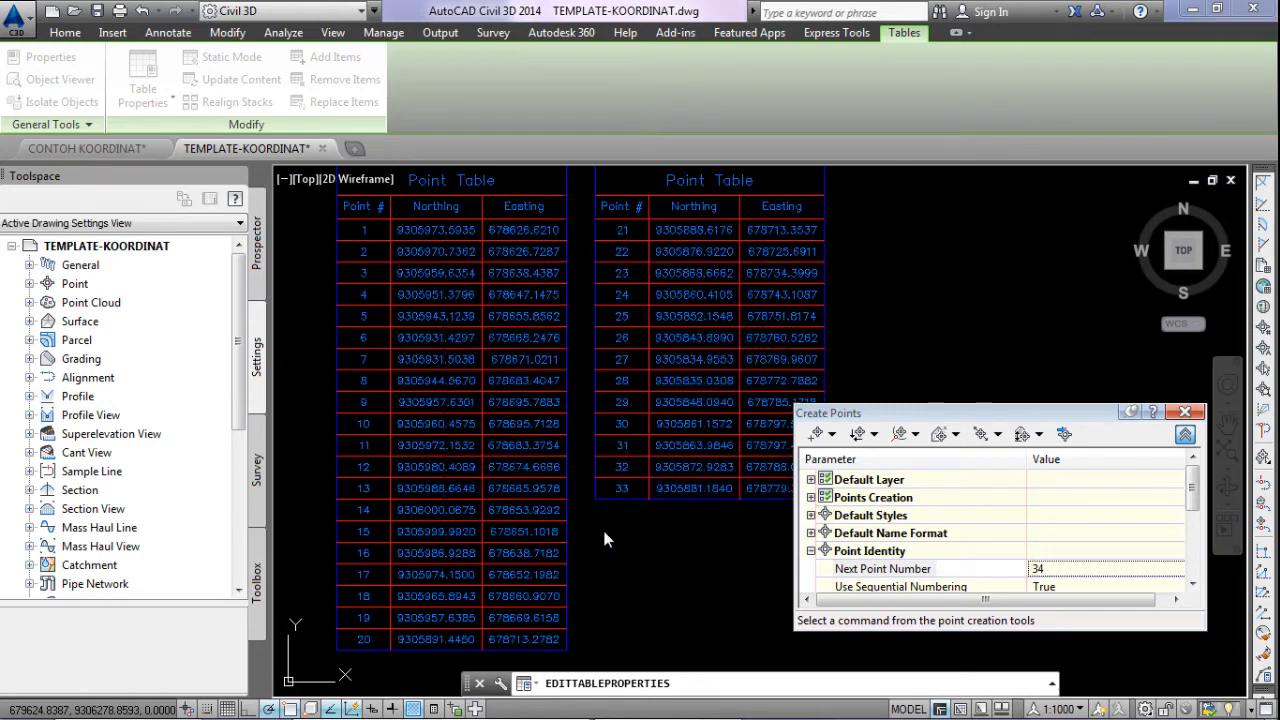
pyautogui.scroll(-2, 591, 451)
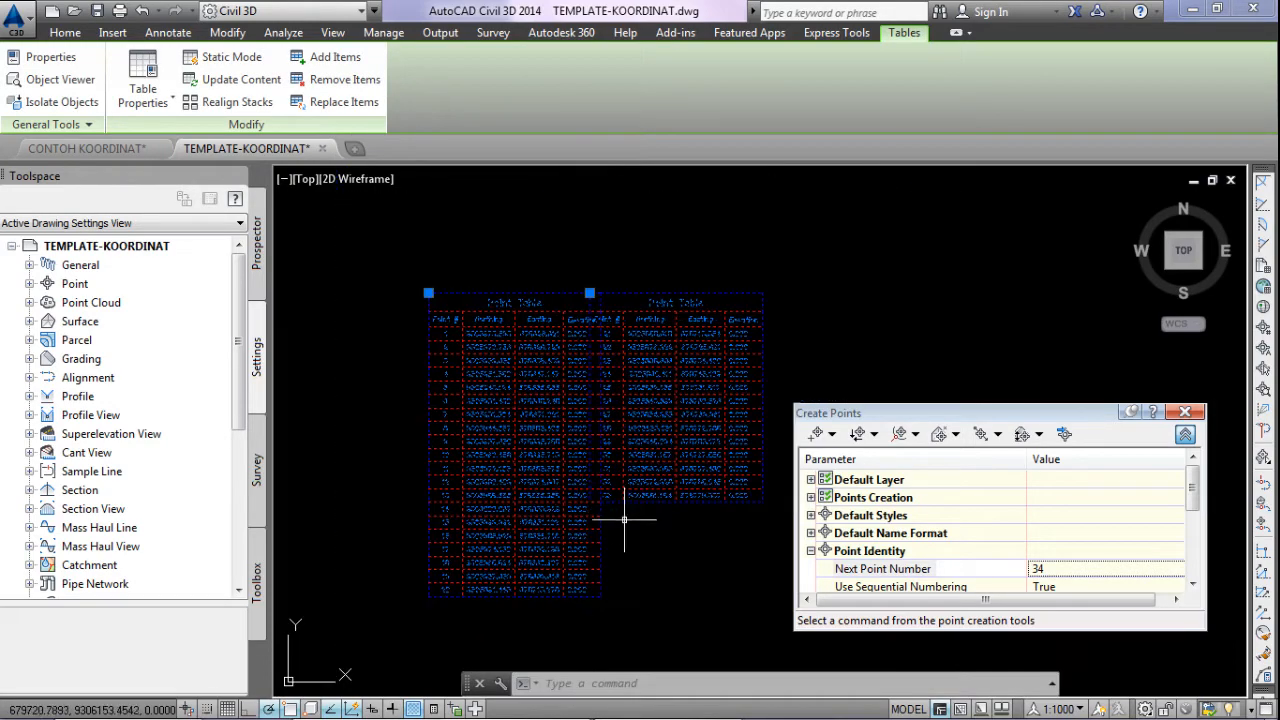
pyautogui.scroll(2, 591, 289)
pyautogui.scroll(2, 600, 290)
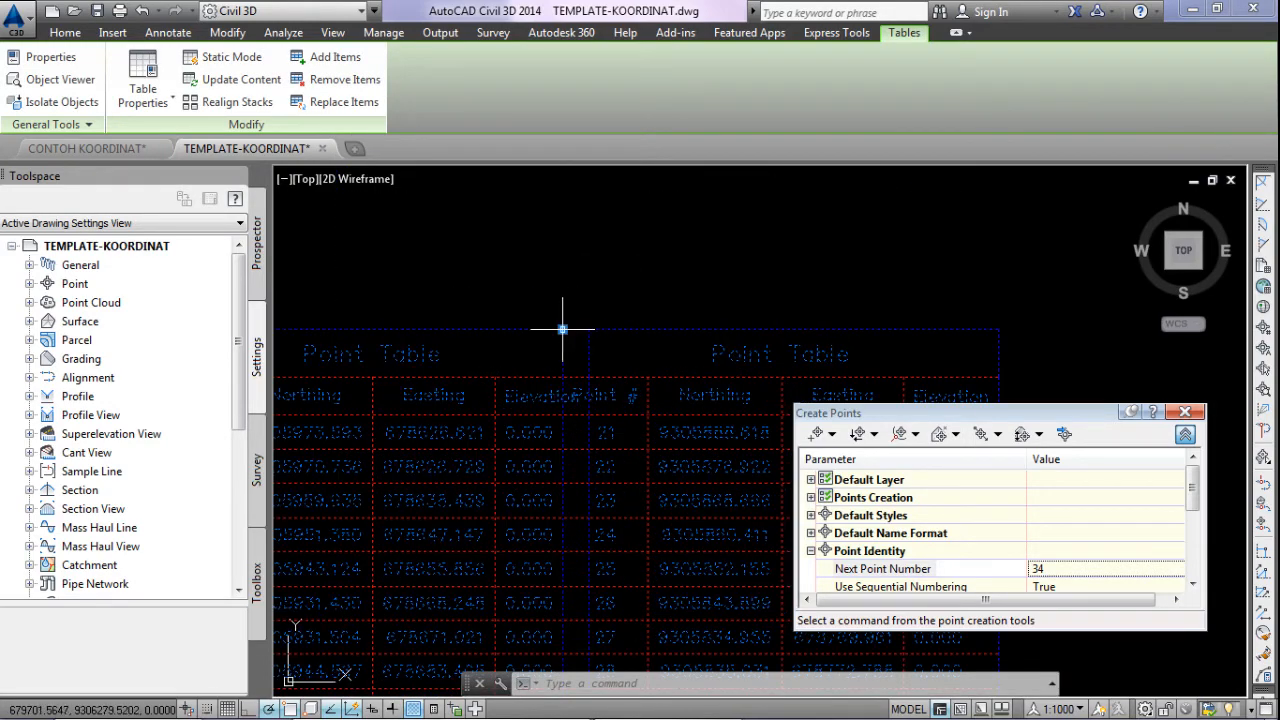
pyautogui.click(564, 329)
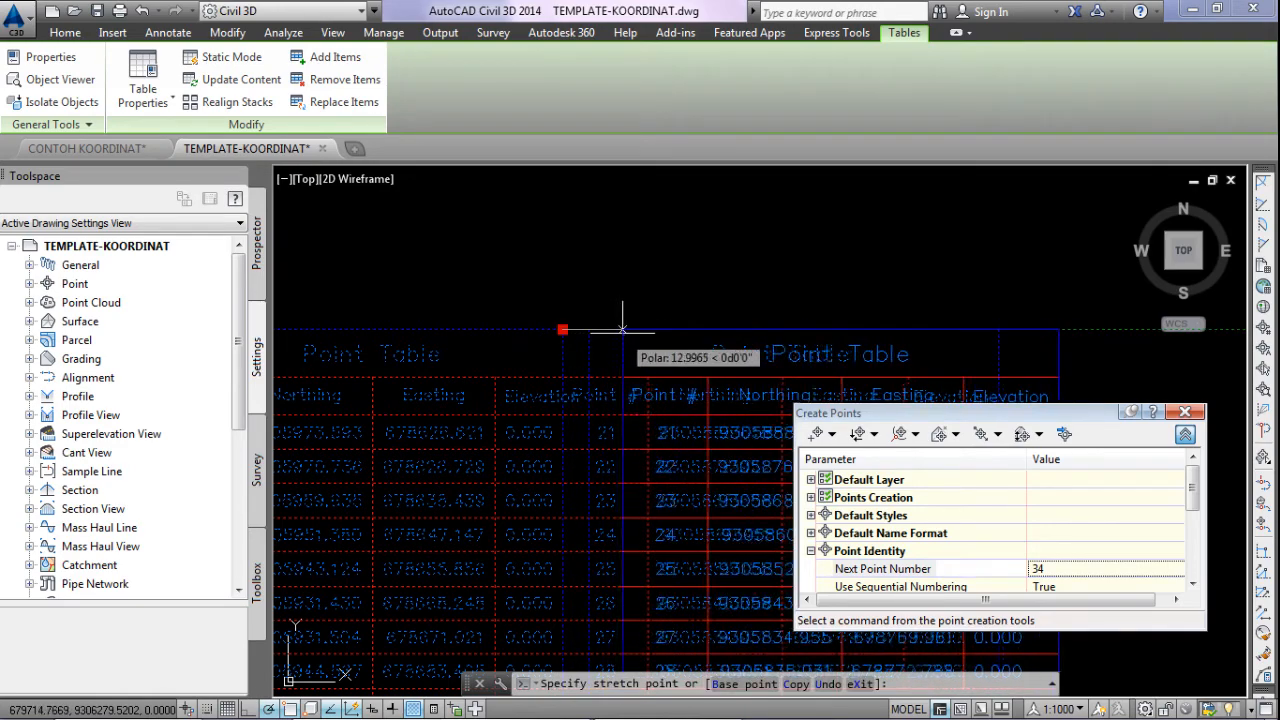
pyautogui.click(597, 330)
pyautogui.scroll(-2, 590, 365)
pyautogui.scroll(2, 588, 370)
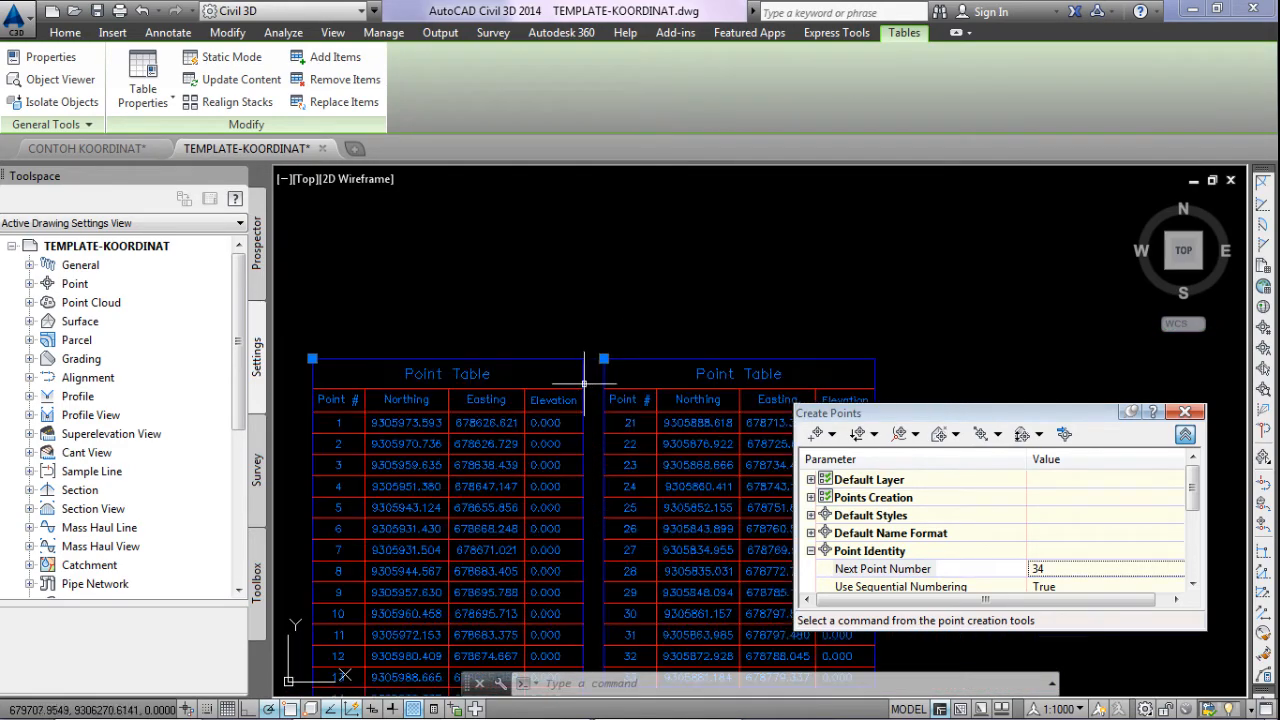
pyautogui.scroll(-2, 578, 381)
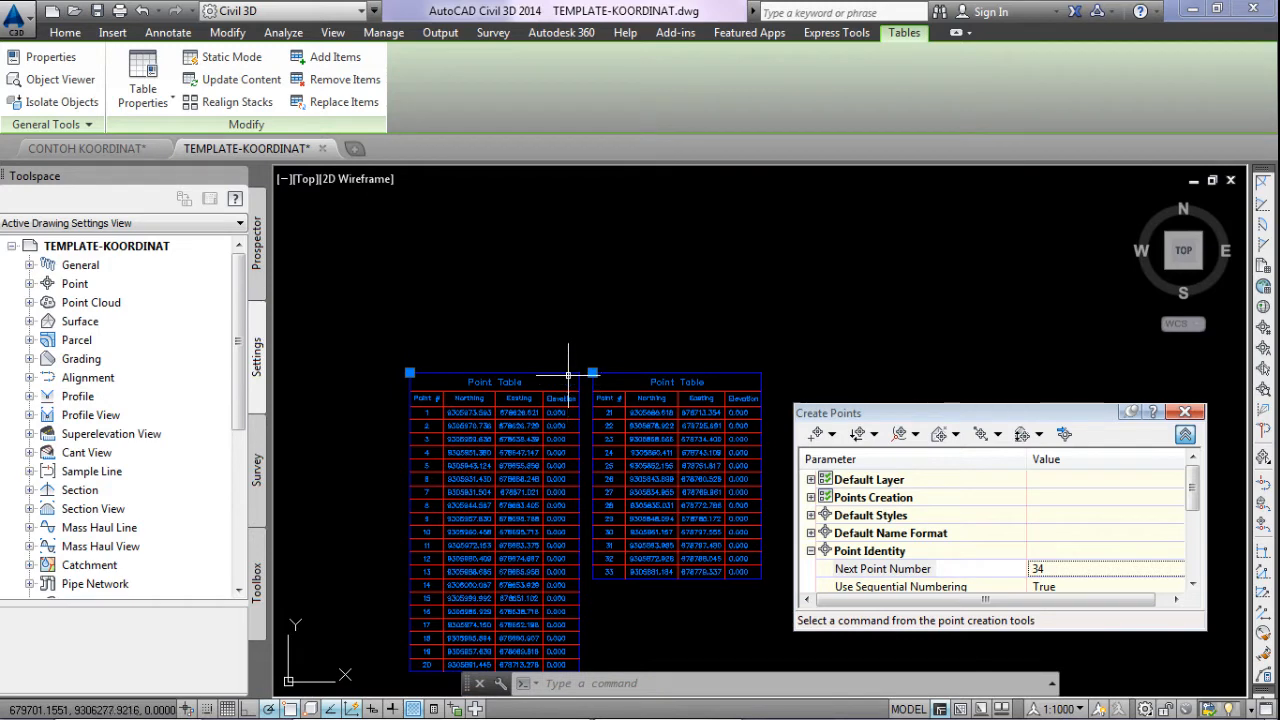
pyautogui.scroll(-4, 578, 345)
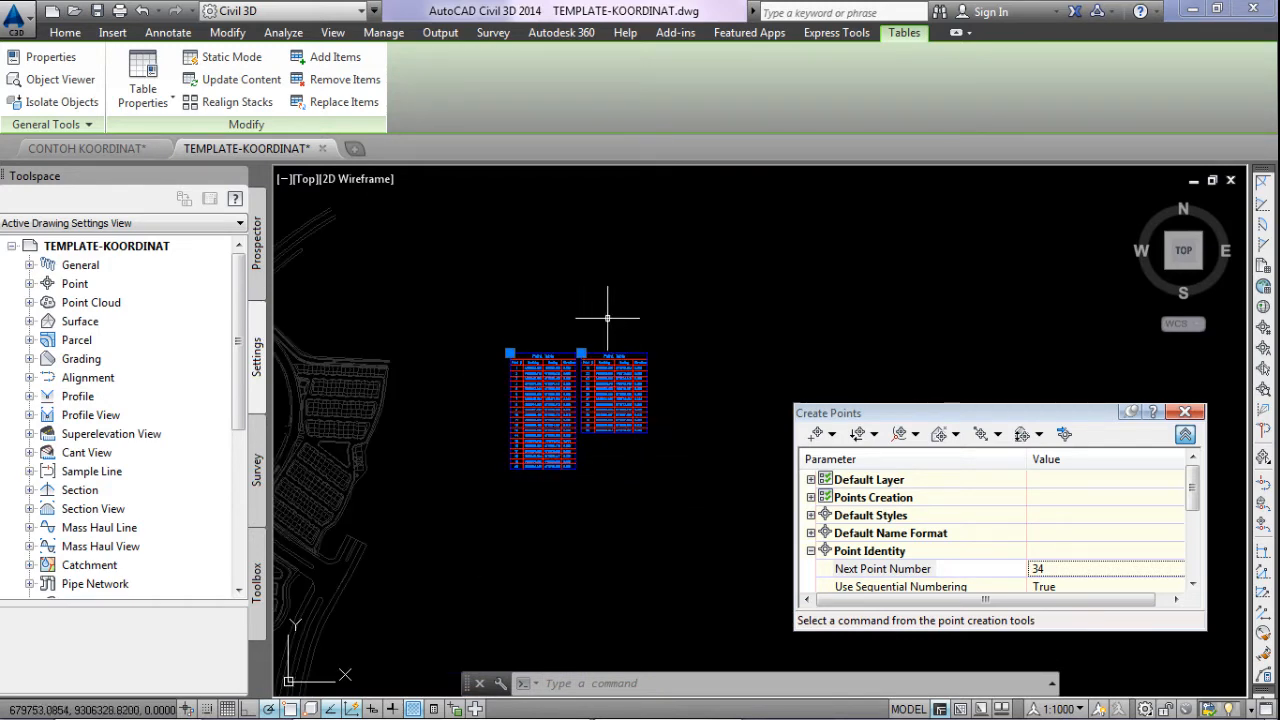
pyautogui.scroll(4, 660, 398)
pyautogui.scroll(3, 480, 428)
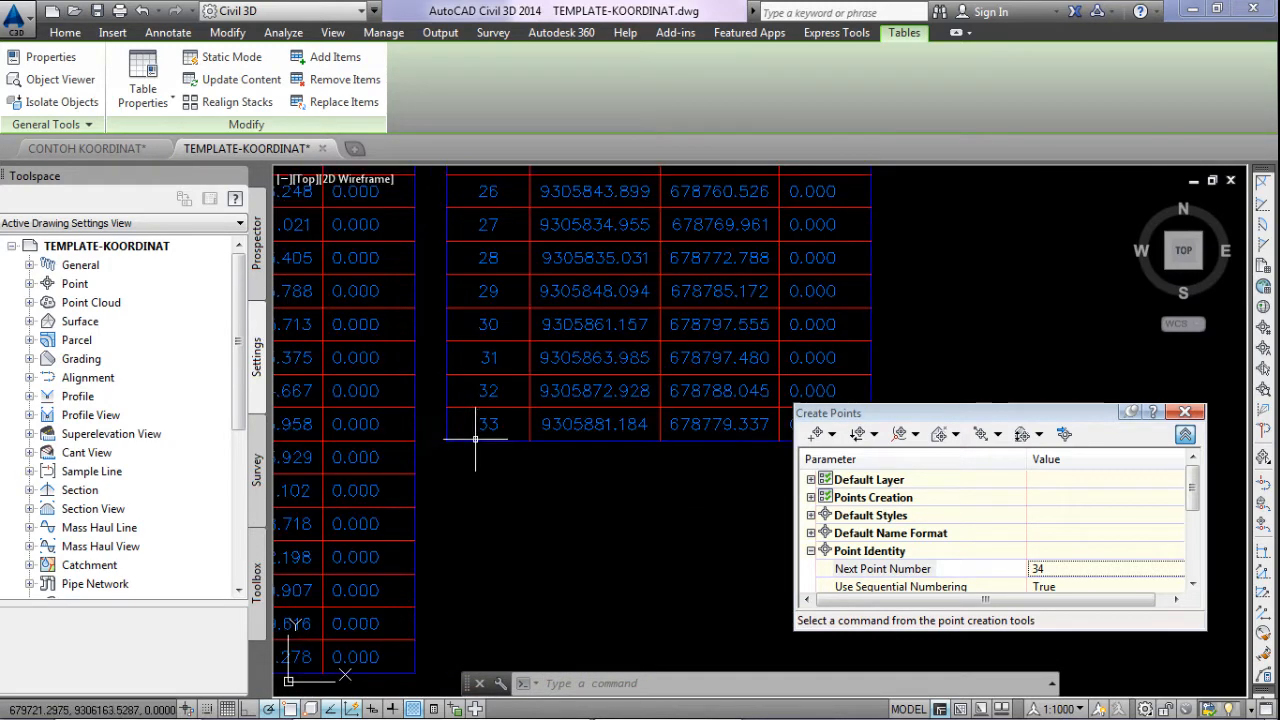
# Create a manual point at the next lot corner beyond point 33, with the default description and an elevation of 31.
pyautogui.click(819, 438)
pyautogui.scroll(-8, 950, 283)
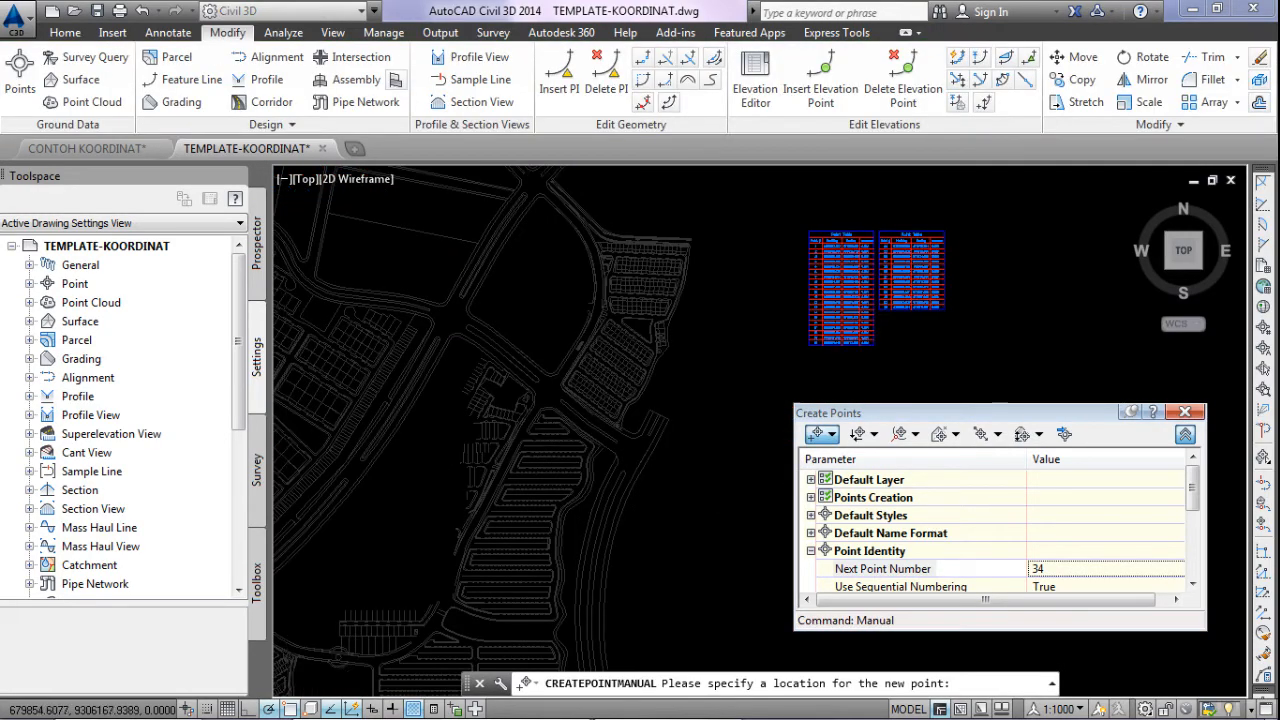
pyautogui.scroll(4, 500, 417)
pyautogui.scroll(2, 609, 300)
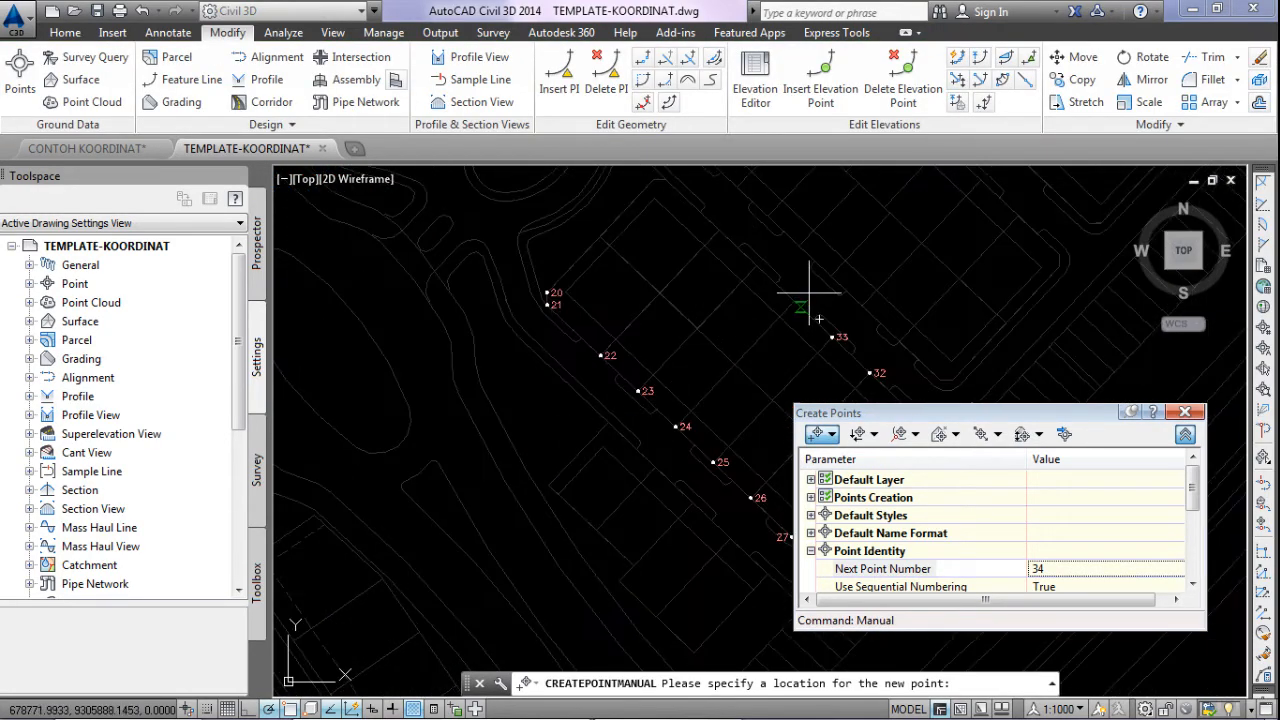
pyautogui.scroll(2, 790, 316)
pyautogui.click(784, 314)
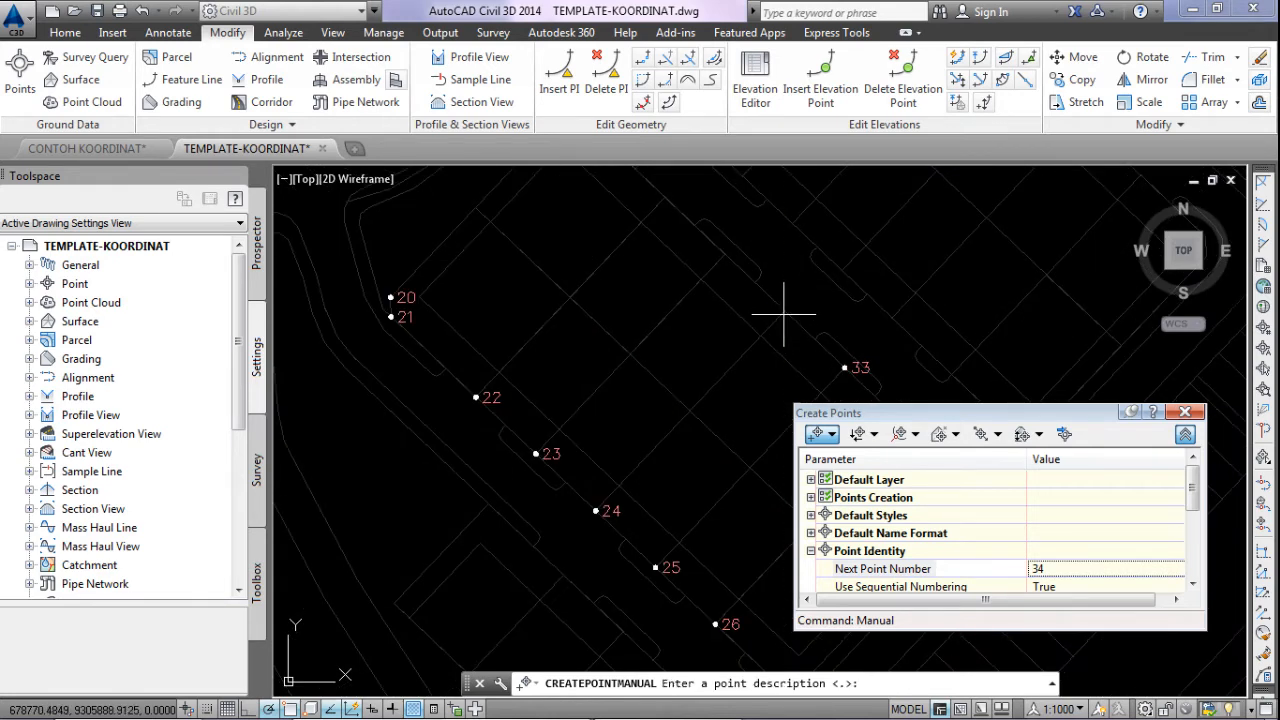
pyautogui.press('Return')
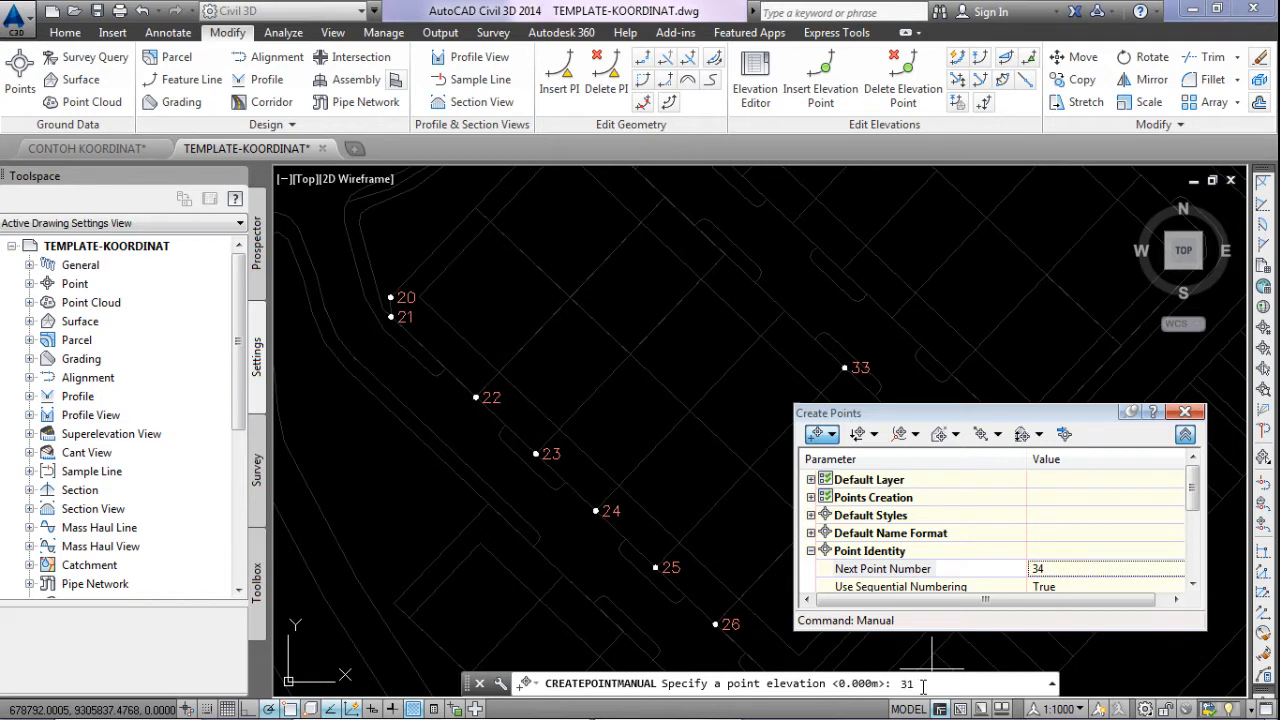
pyautogui.press('Return')
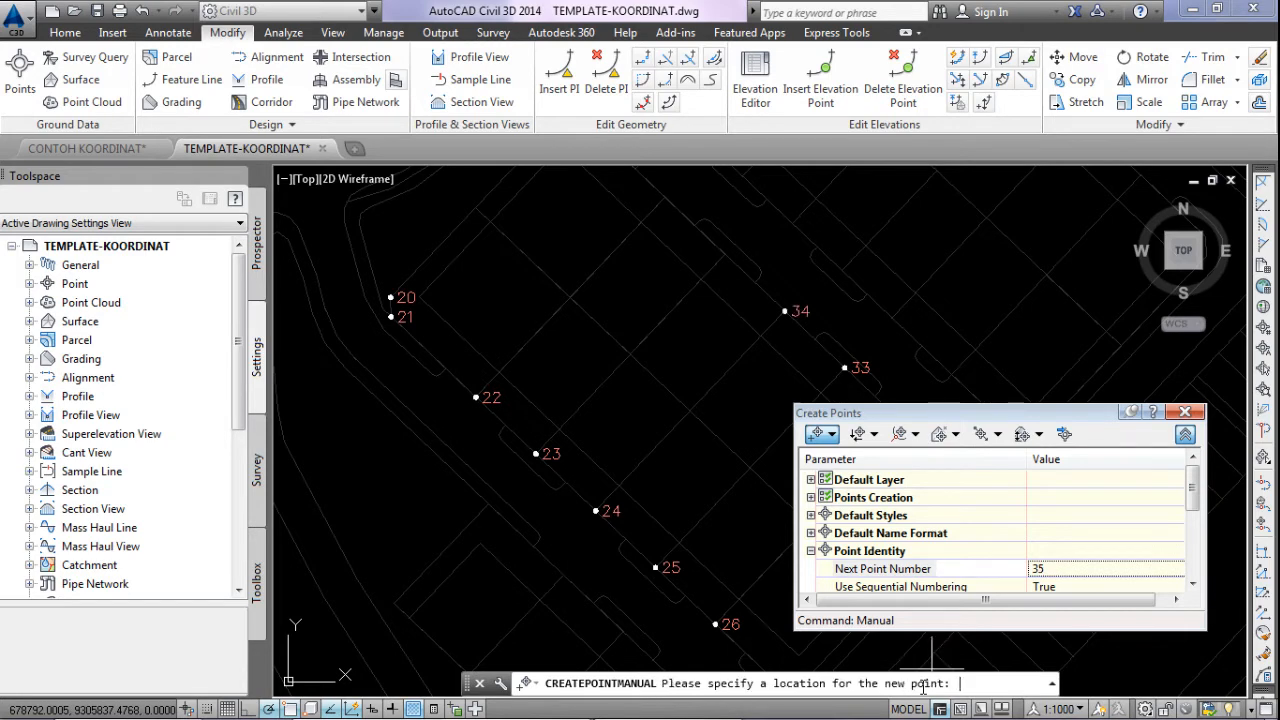
pyautogui.scroll(-5, 666, 334)
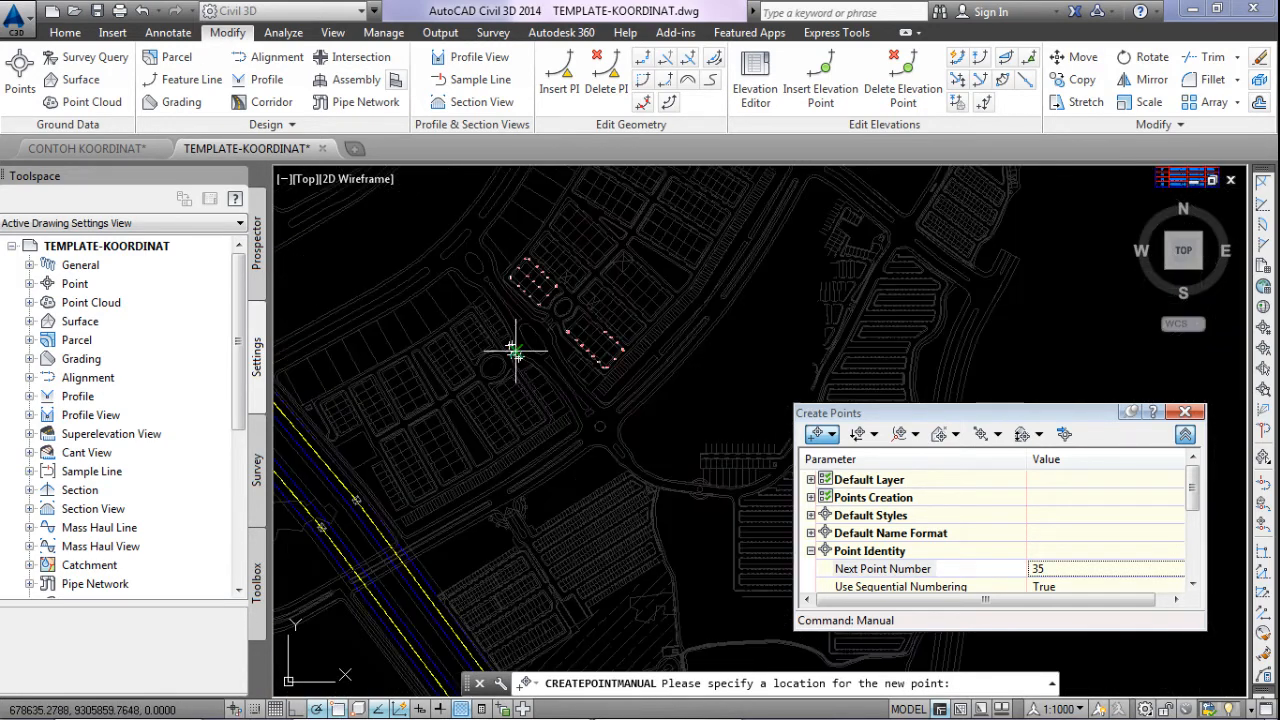
pyautogui.press('Escape')
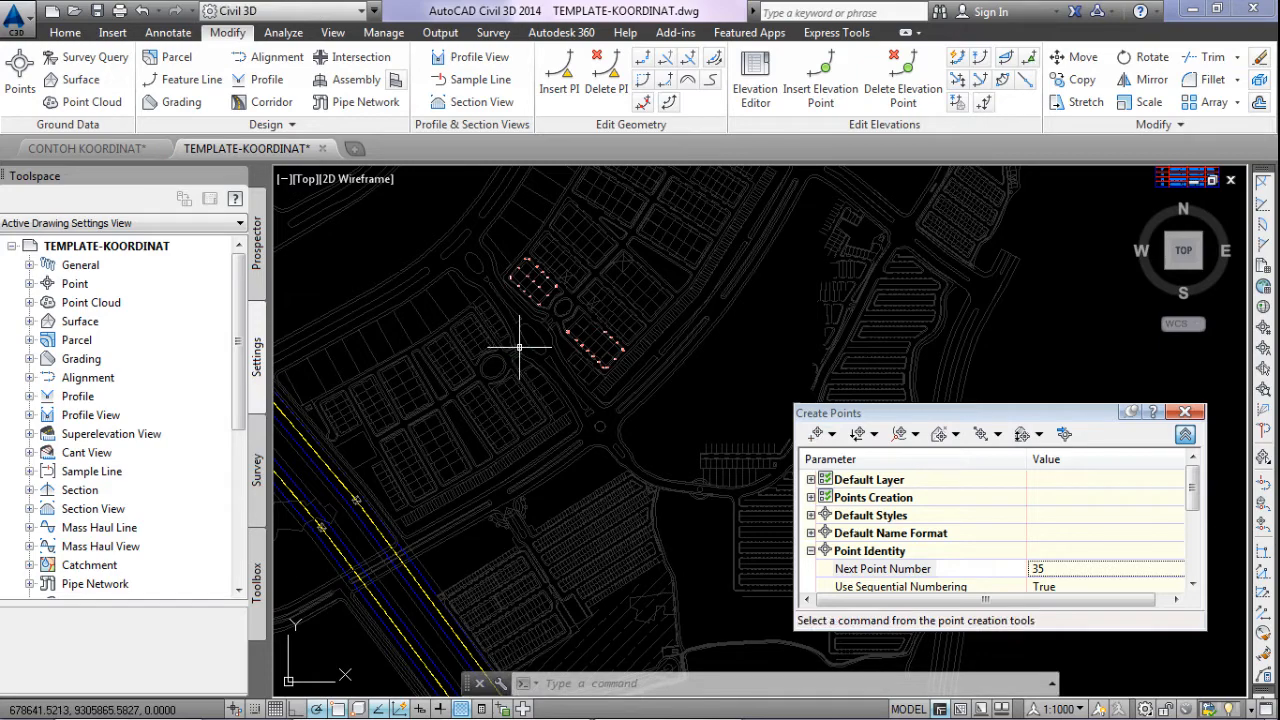
# Check the row of the newly created point in the point table, including its elevation.
pyautogui.scroll(-2, 143, 223)
pyautogui.scroll(-3, 600, 295)
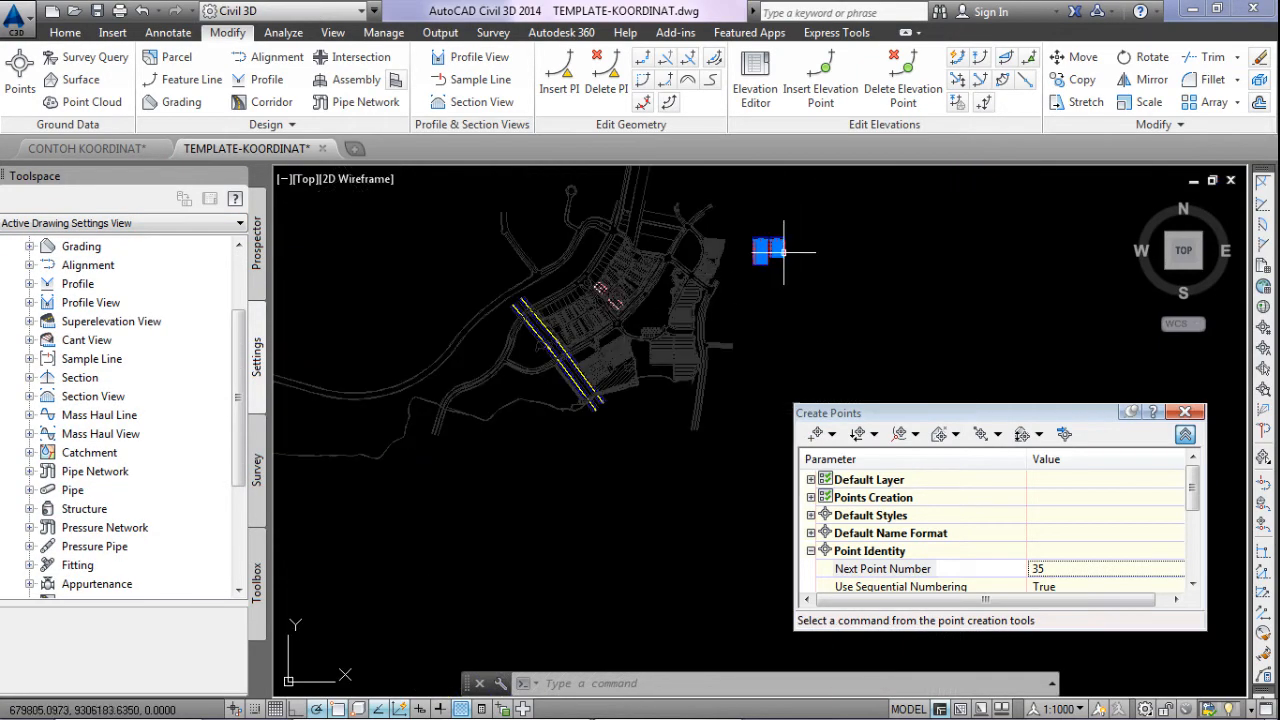
pyautogui.scroll(3, 784, 253)
pyautogui.scroll(4, 777, 274)
pyautogui.scroll(2, 737, 290)
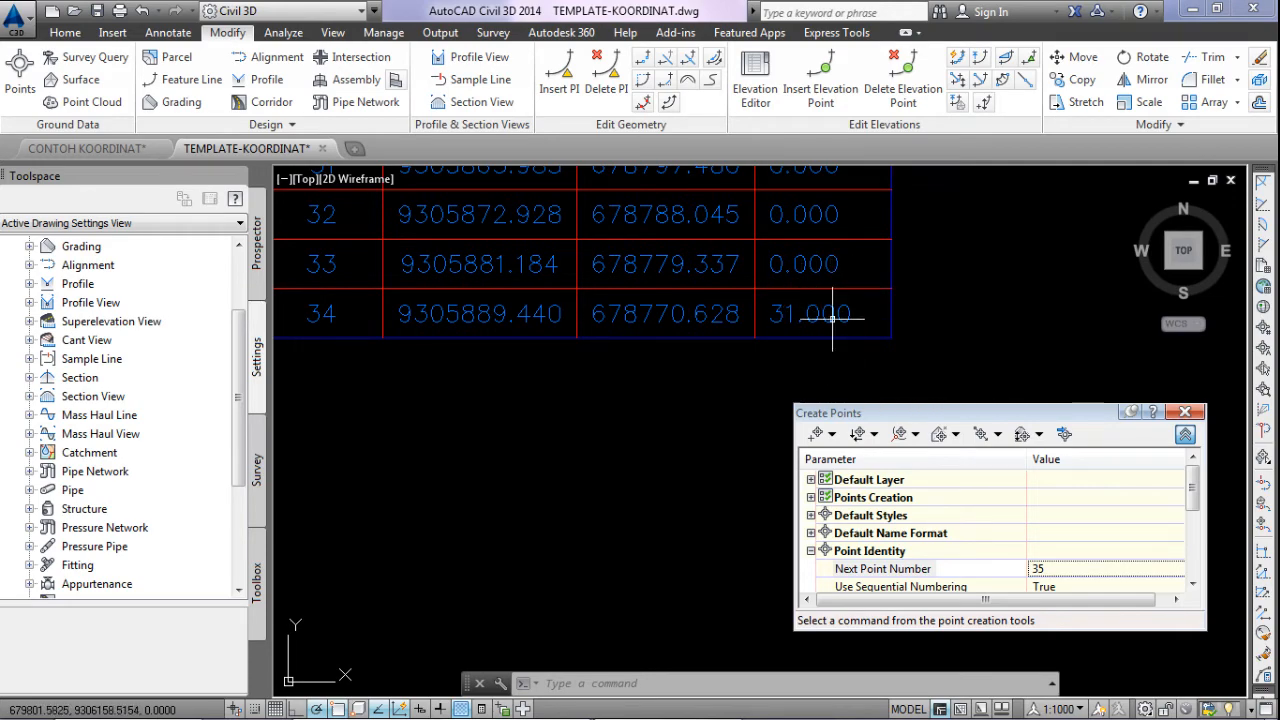
pyautogui.scroll(-4, 828, 340)
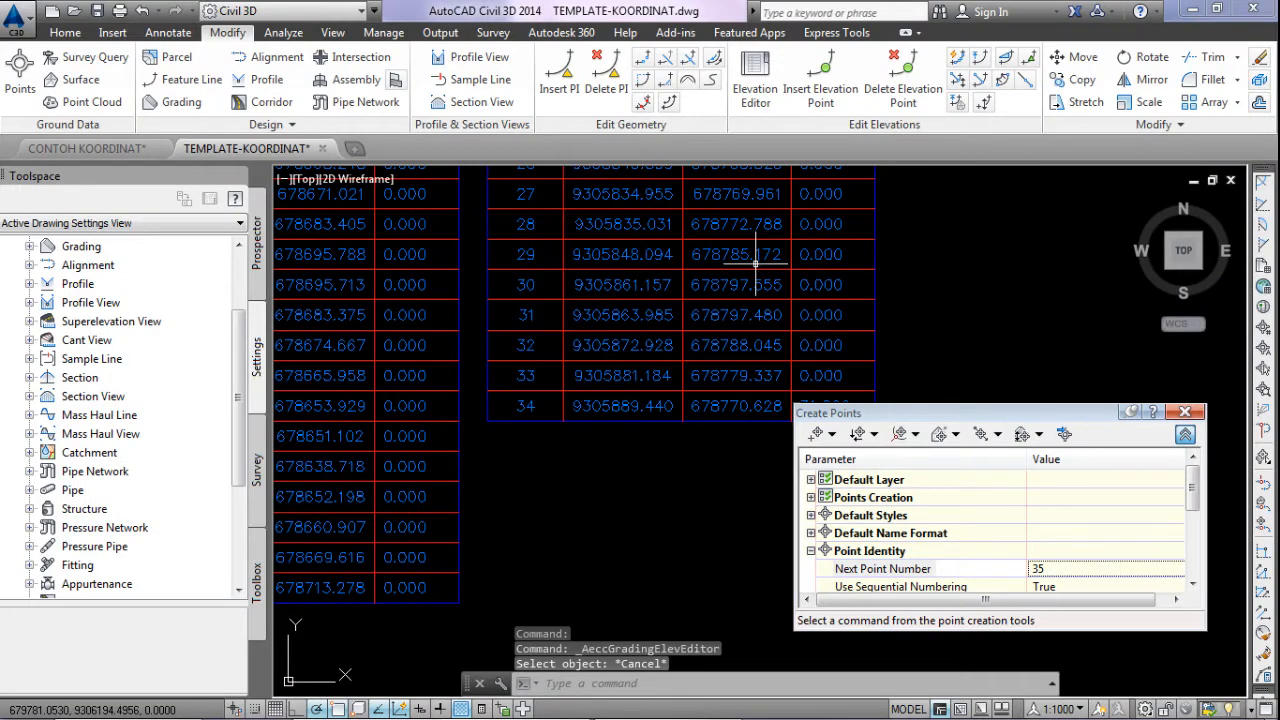
pyautogui.scroll(-2, 755, 262)
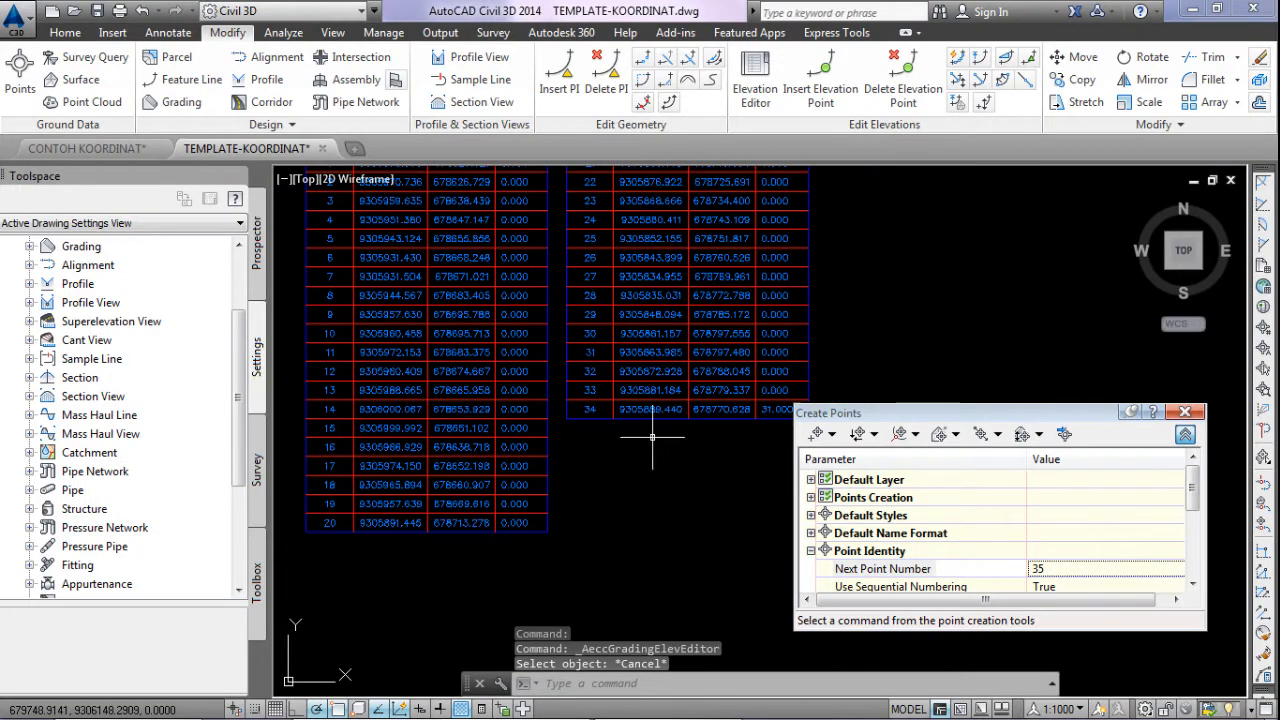
pyautogui.moveTo(761, 367); pyautogui.dragTo(666, 417, button='middle')
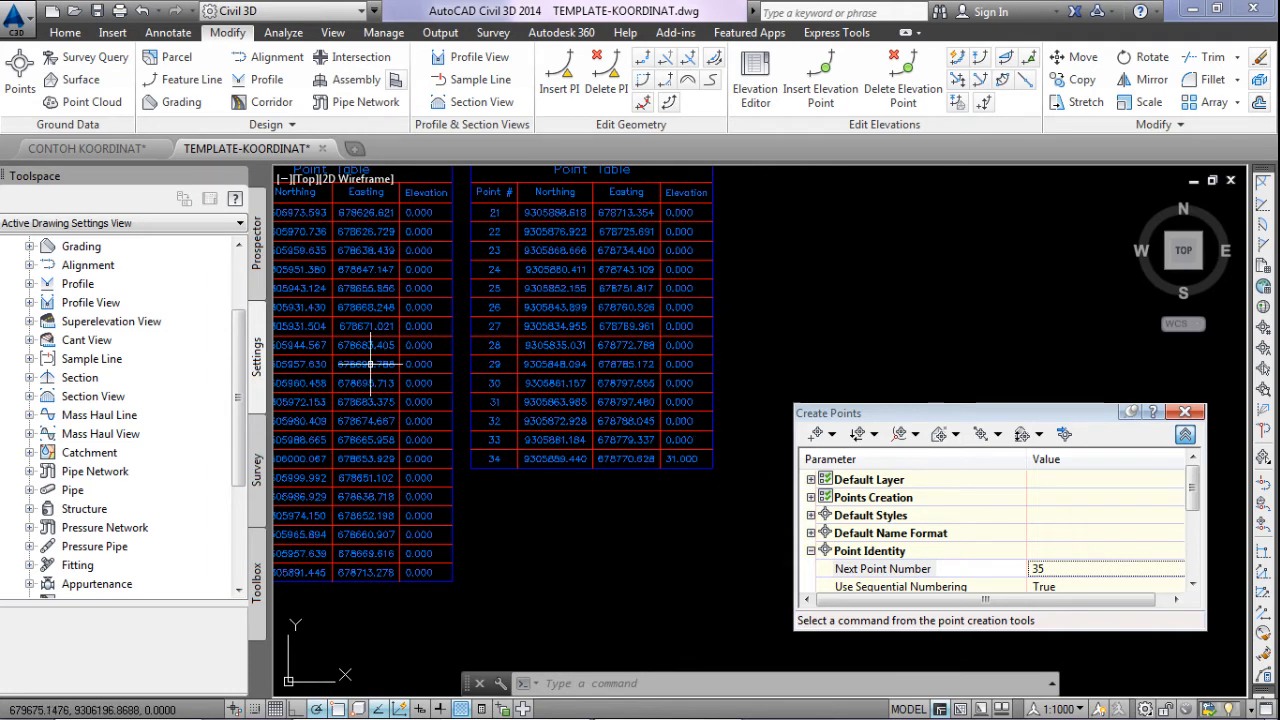
# List all the drawing's points in the Toolspace and widen it to show the point elevation column.
pyautogui.click(257, 237)
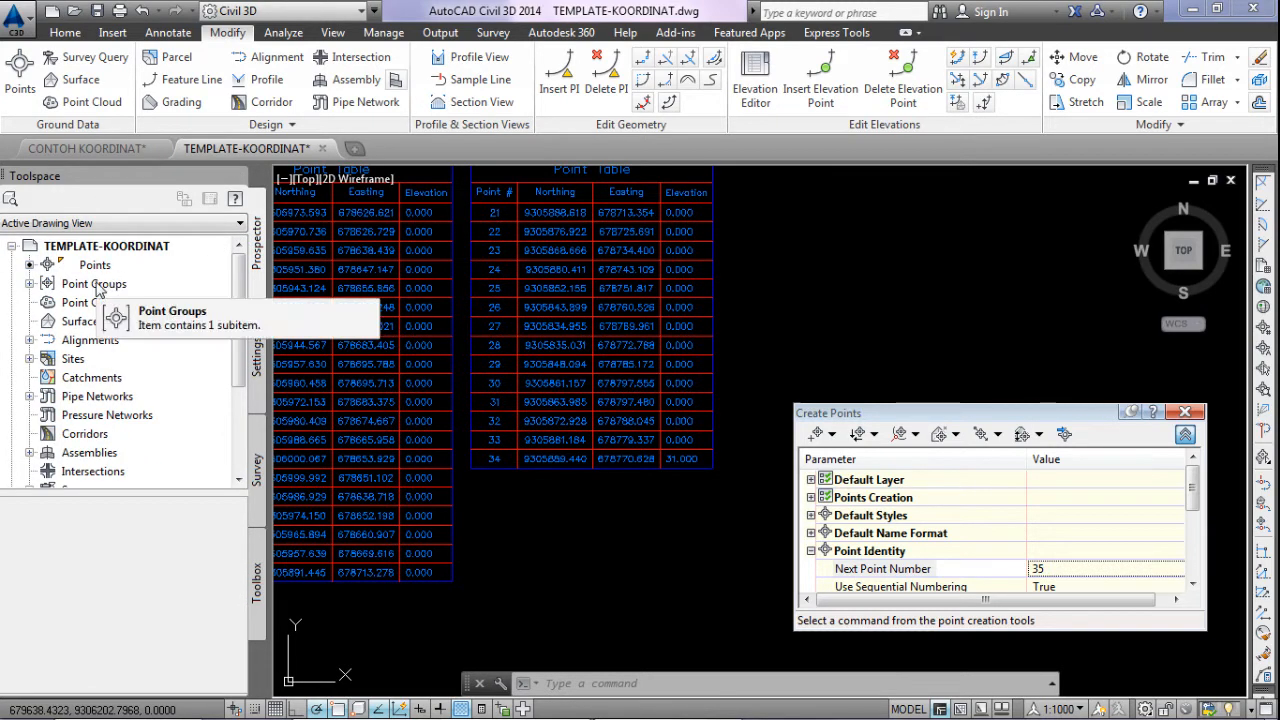
pyautogui.click(30, 284)
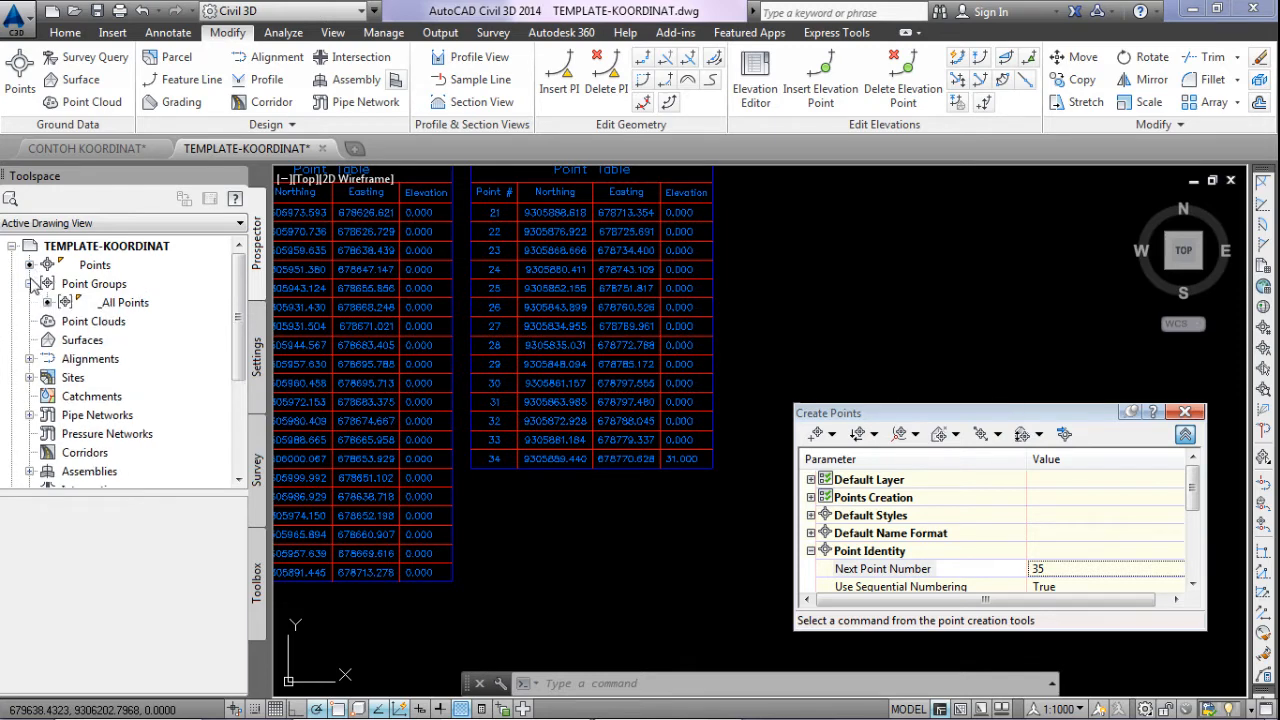
pyautogui.click(92, 265)
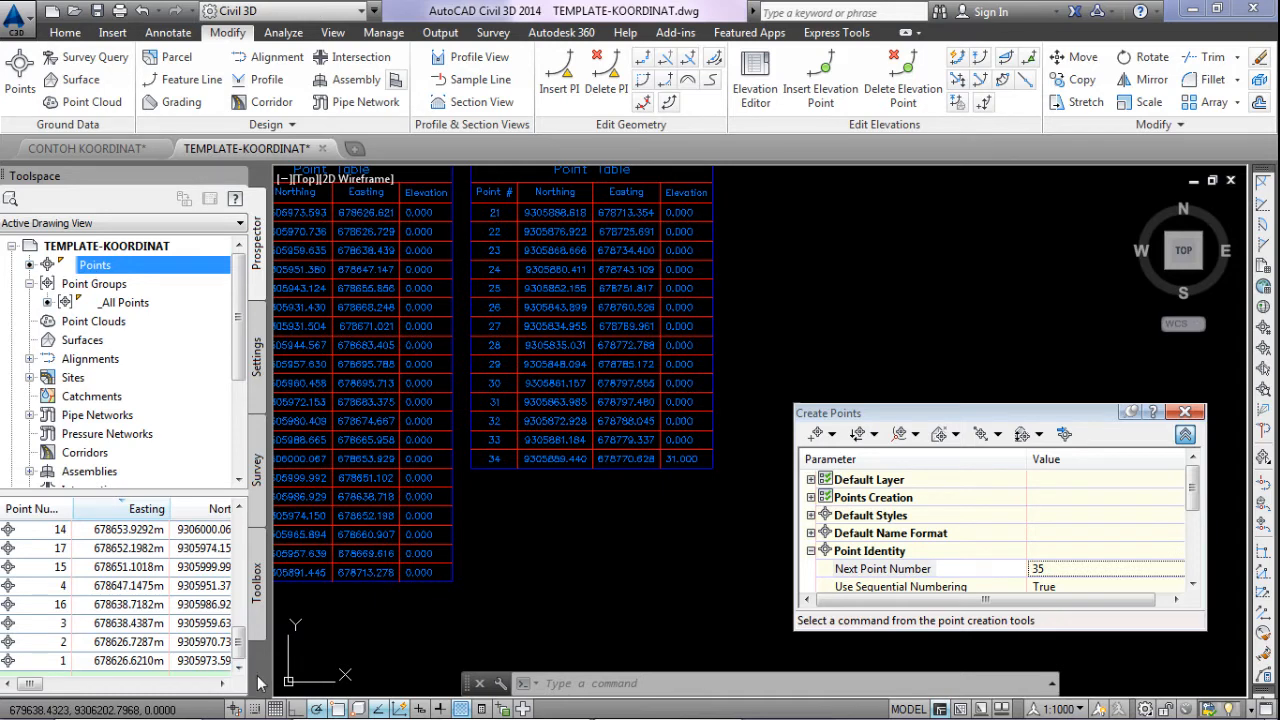
pyautogui.moveTo(286, 683); pyautogui.dragTo(392, 684)
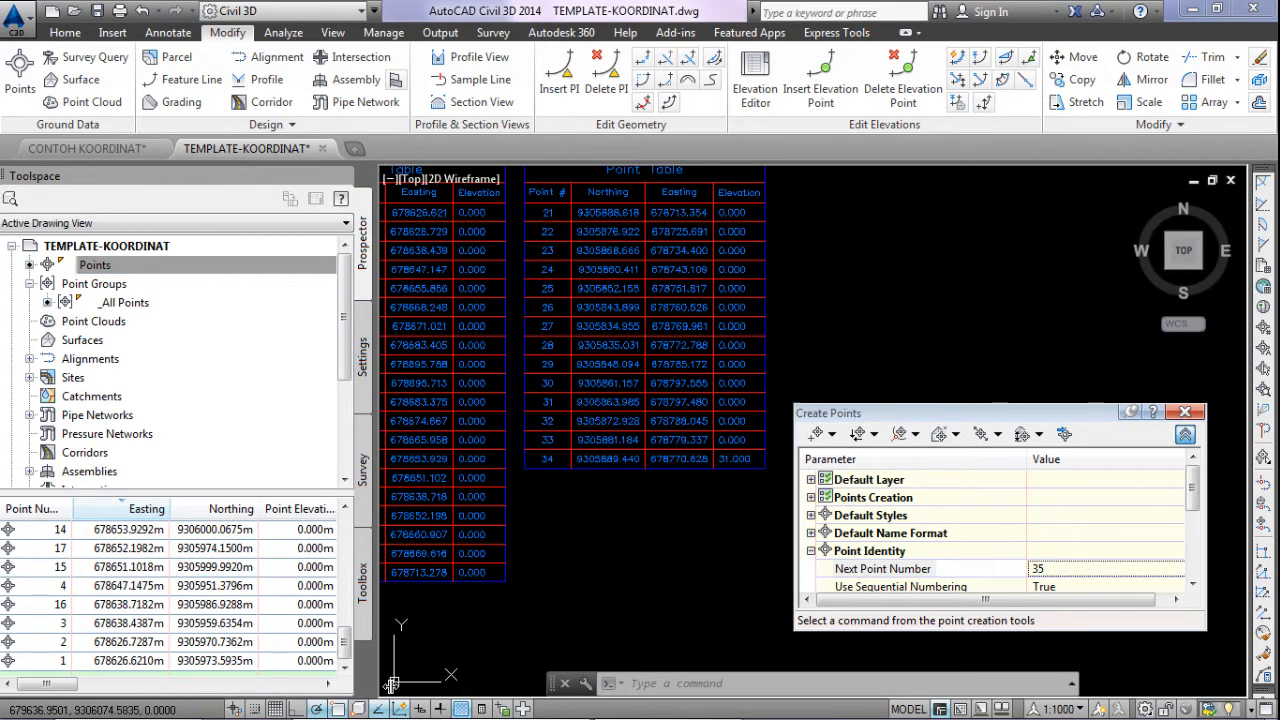
# Sort the point list by point number in ascending order and go to the highest-numbered points.
pyautogui.scroll(-2, 337, 600)
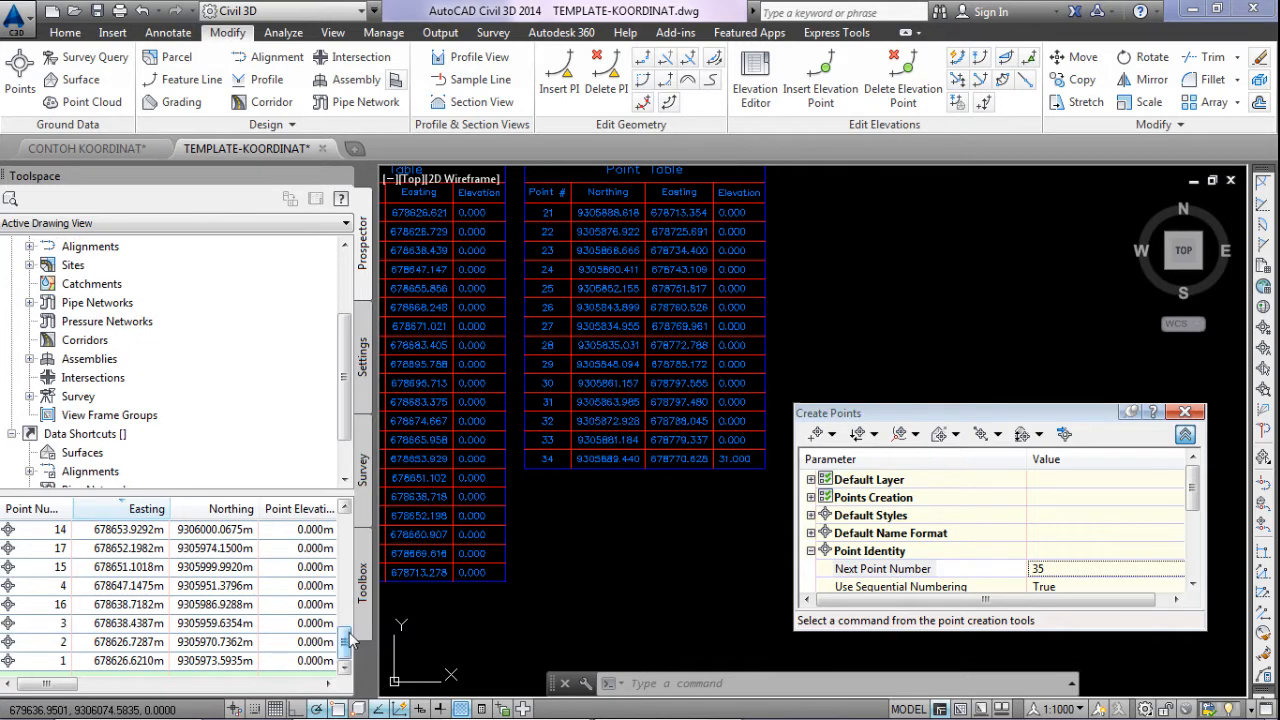
pyautogui.moveTo(352, 648); pyautogui.dragTo(381, 542)
pyautogui.click(30, 509)
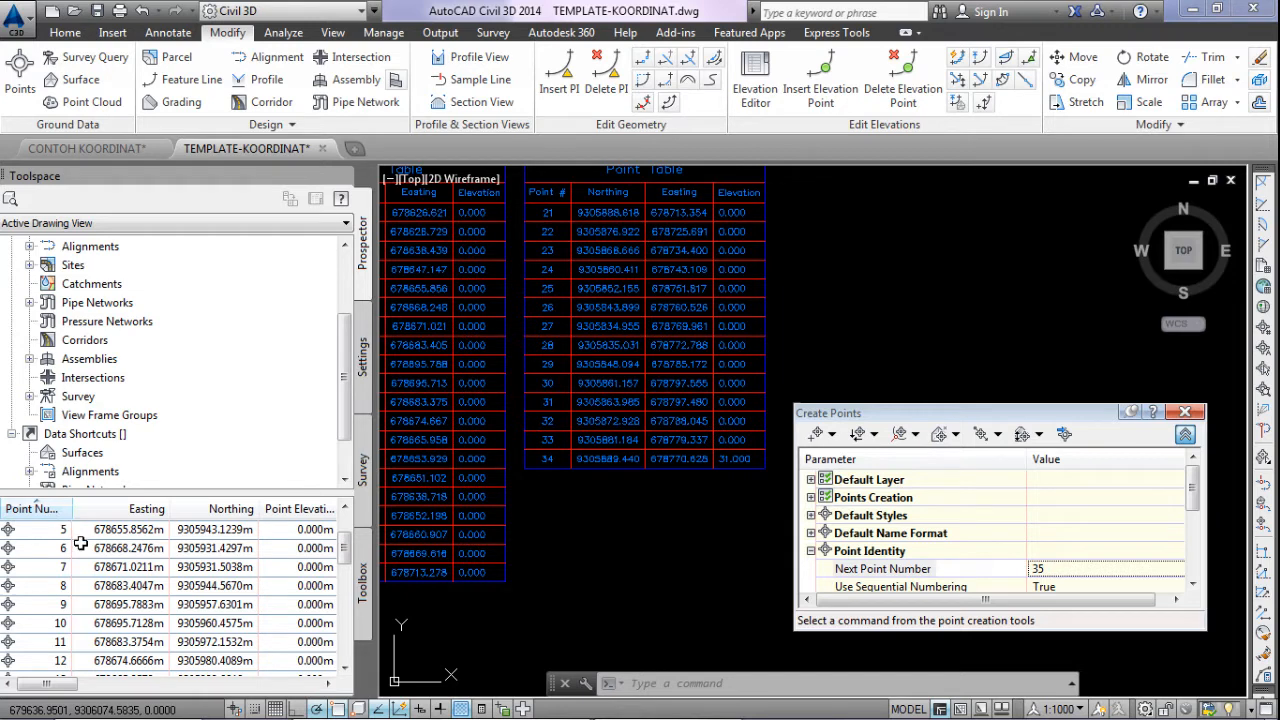
pyautogui.moveTo(346, 550); pyautogui.dragTo(343, 667)
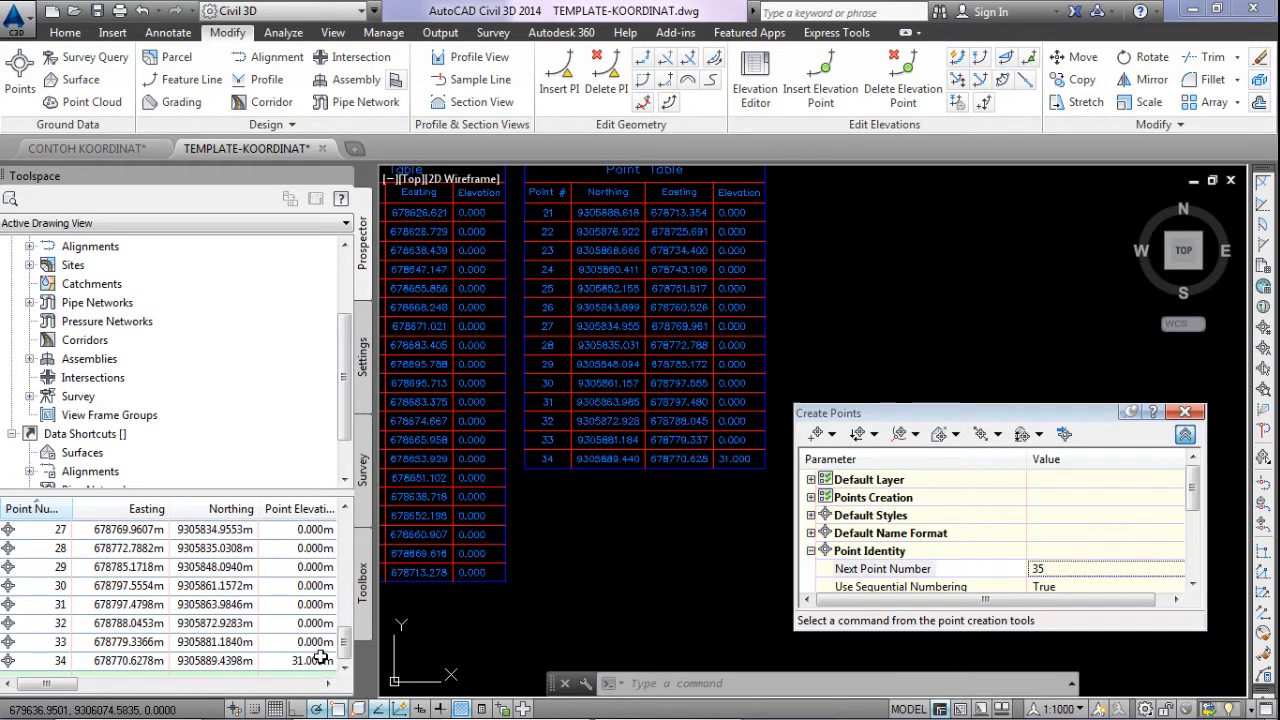
# Set the elevation of point 33 to 32 in the point list and check its row in the point table.
pyautogui.scroll(-6, 655, 530)
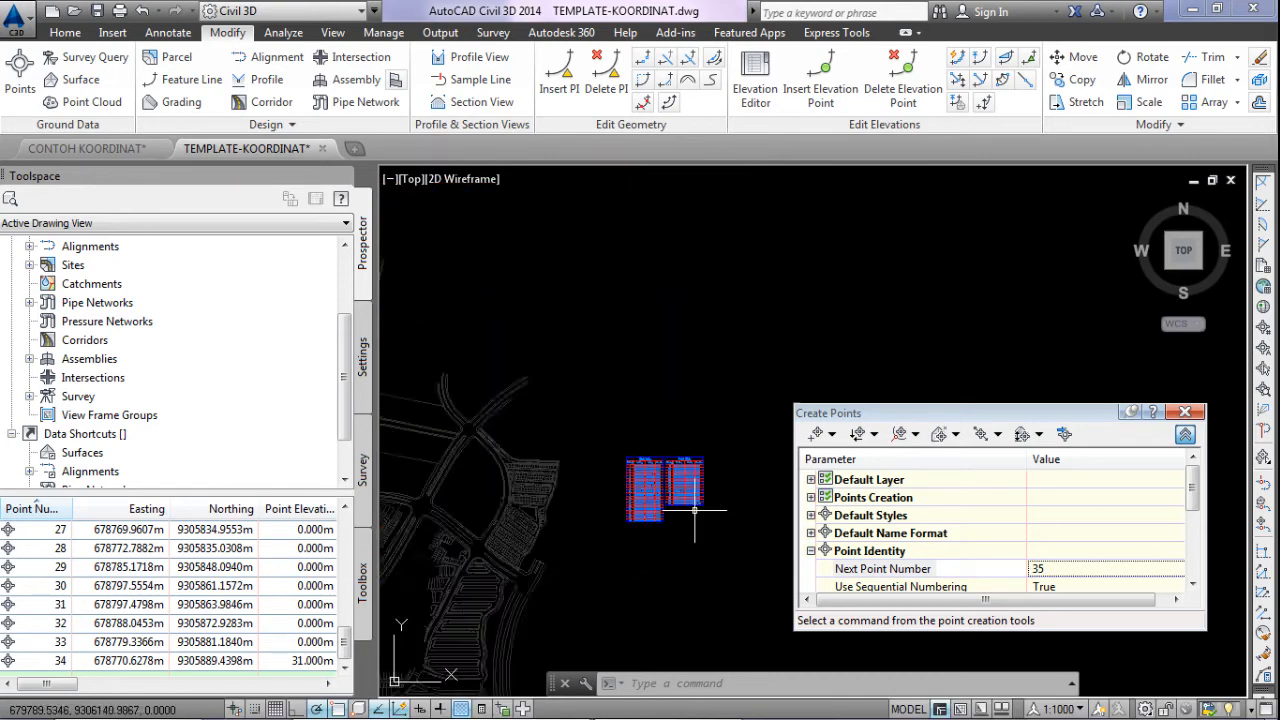
pyautogui.scroll(8, 617, 553)
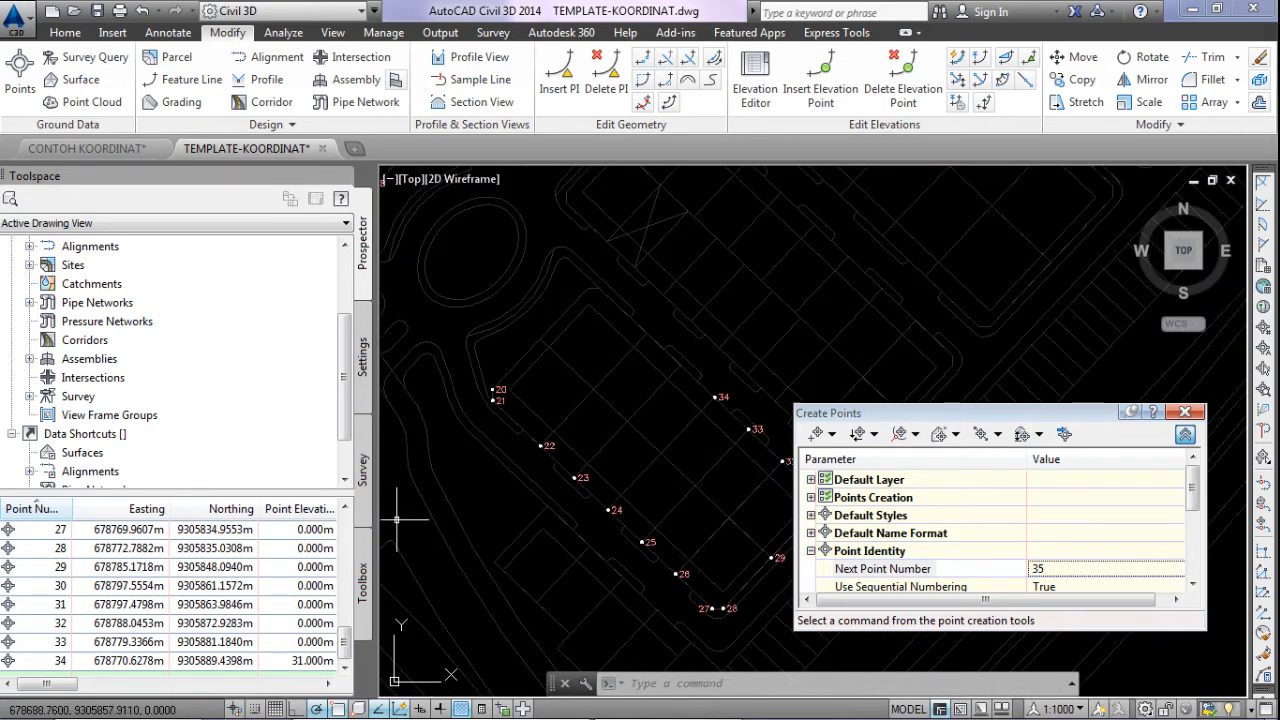
pyautogui.click(318, 642)
pyautogui.click(313, 643)
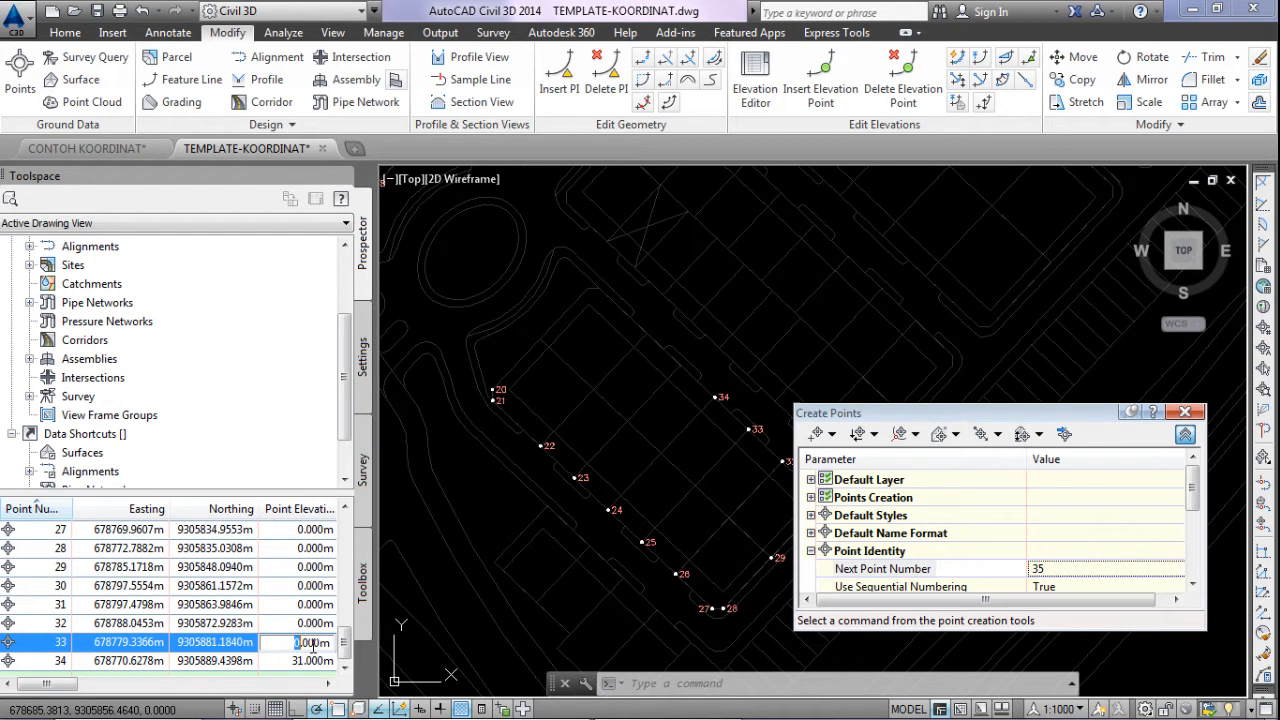
pyautogui.write('32')
pyautogui.press('Return')
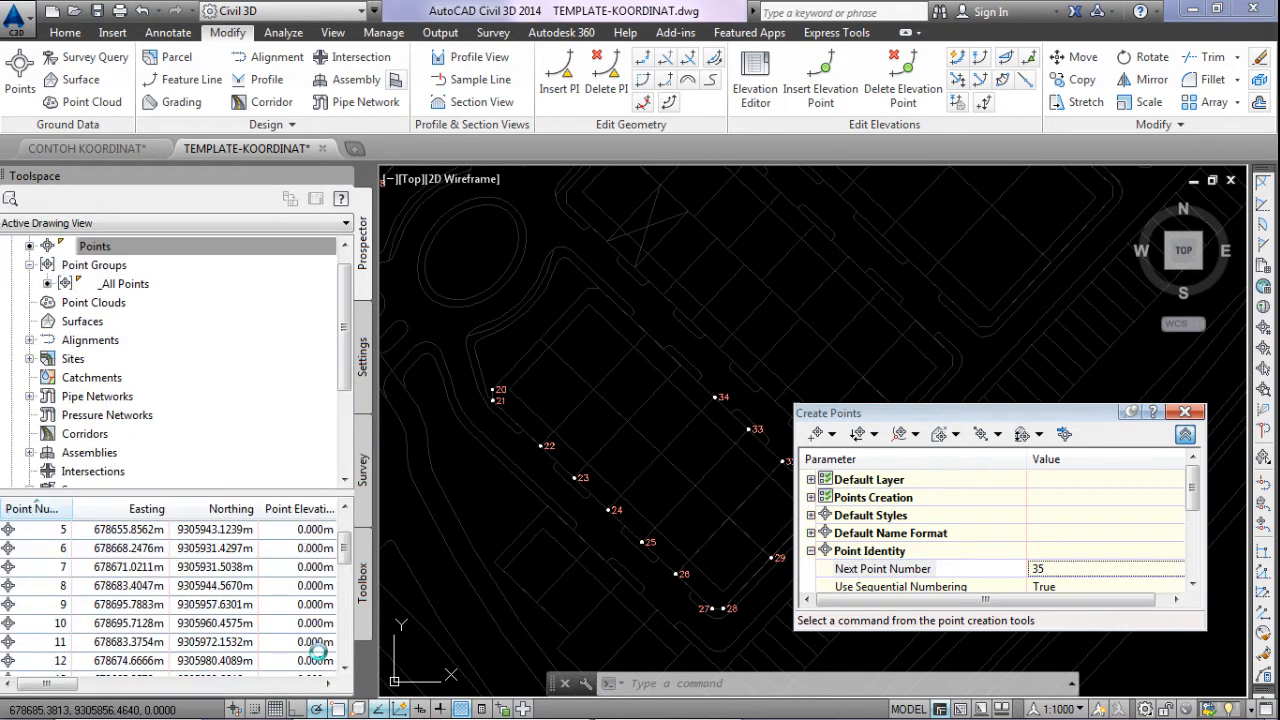
pyautogui.scroll(-5, 405, 406)
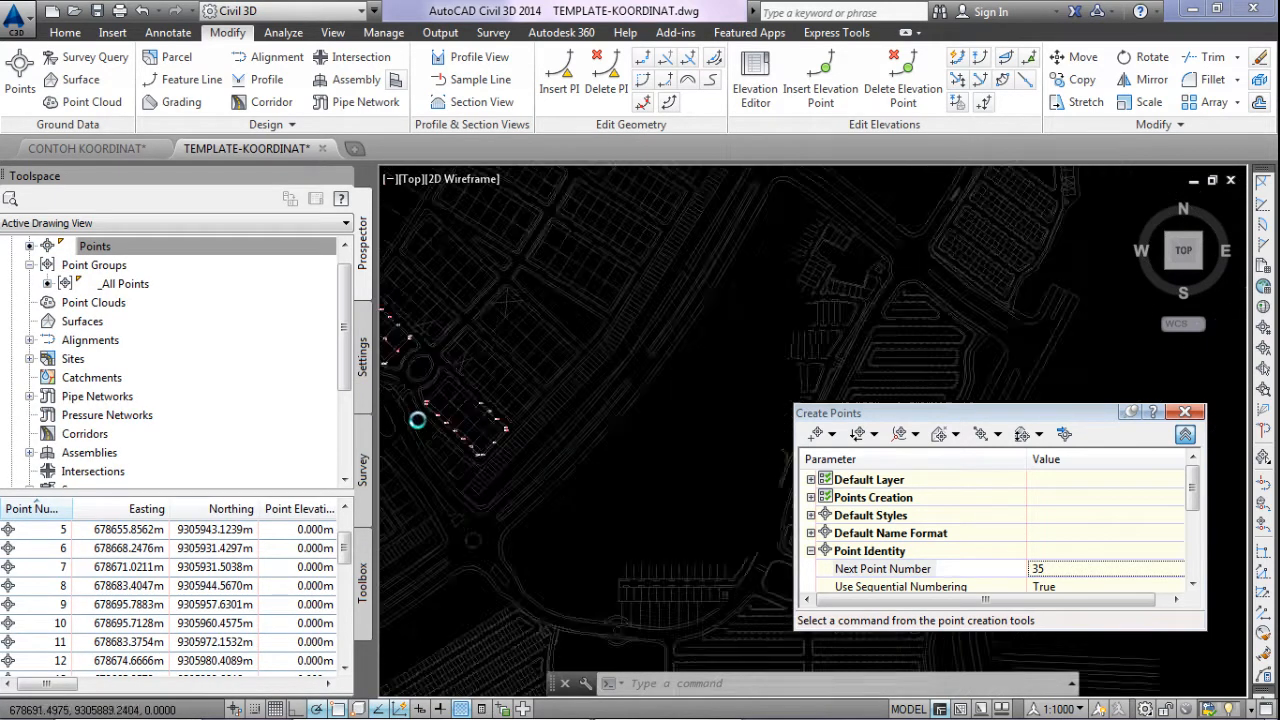
pyautogui.scroll(10, 591, 355)
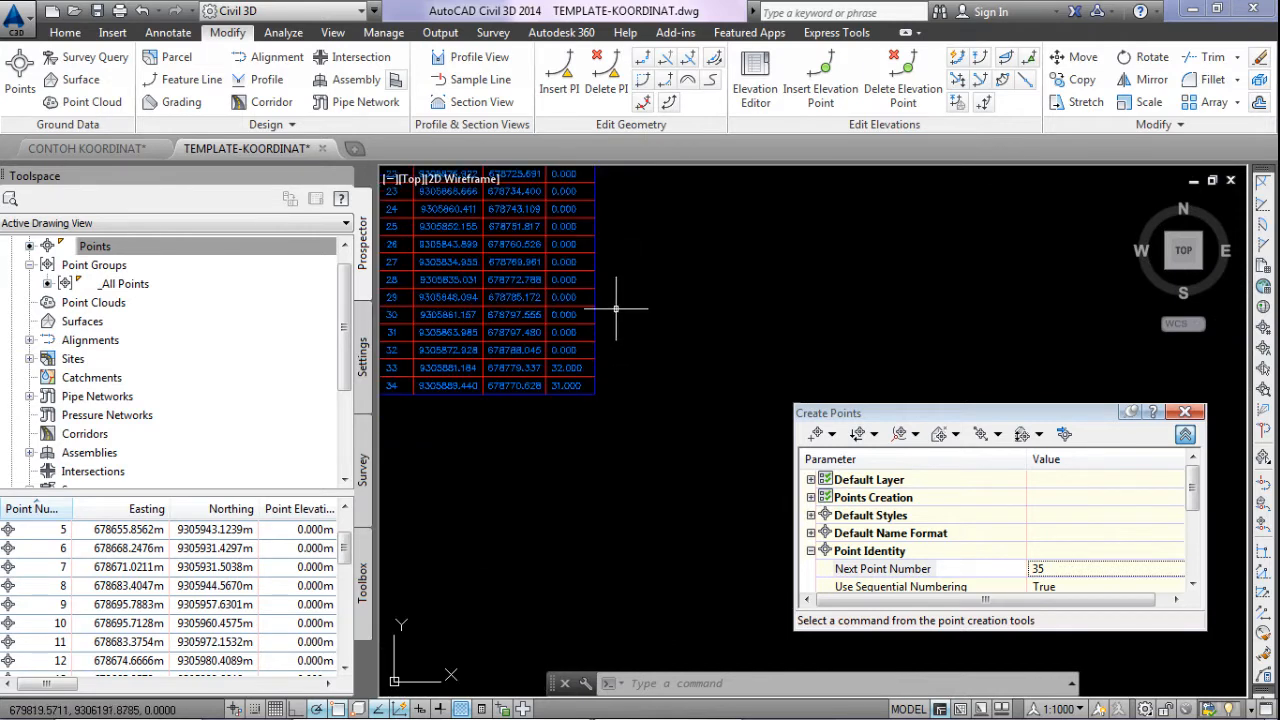
pyautogui.scroll(-6, 565, 360)
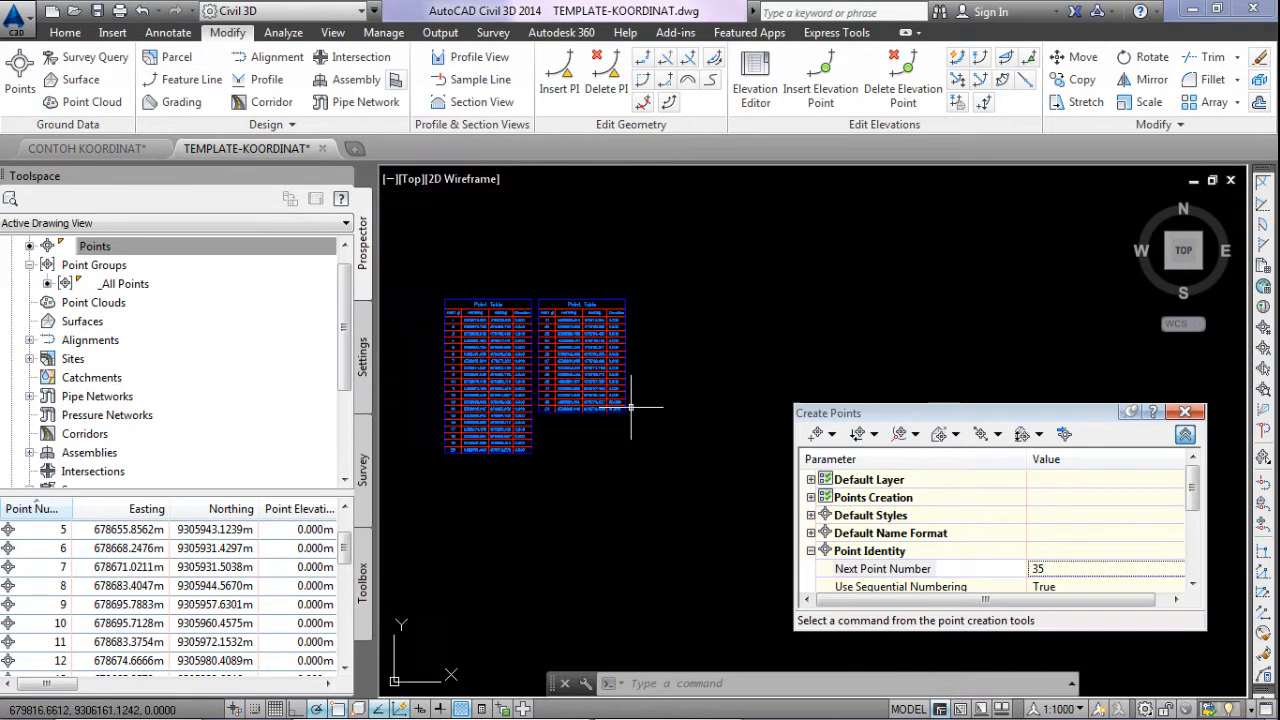
pyautogui.scroll(2, 560, 345)
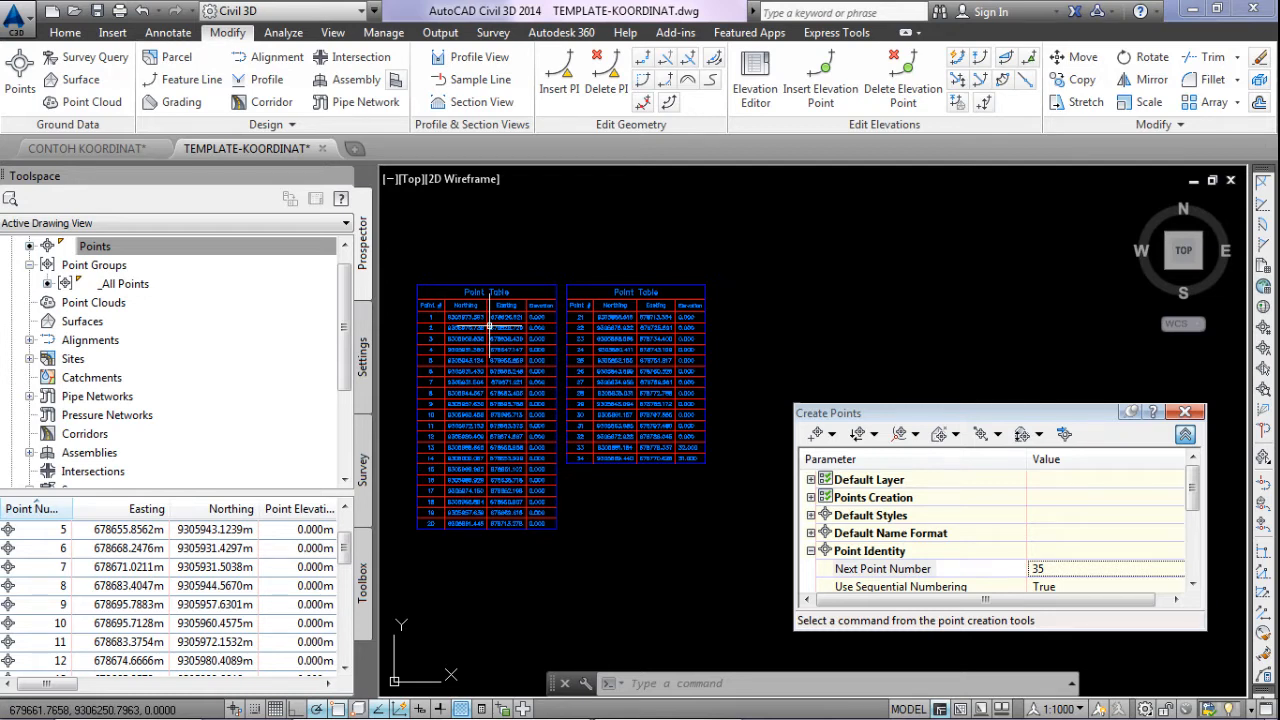
# Examine the two point table sections and the numbered point markers in the site plan, ending close up at points 1 and 2.
pyautogui.scroll(2, 517, 284)
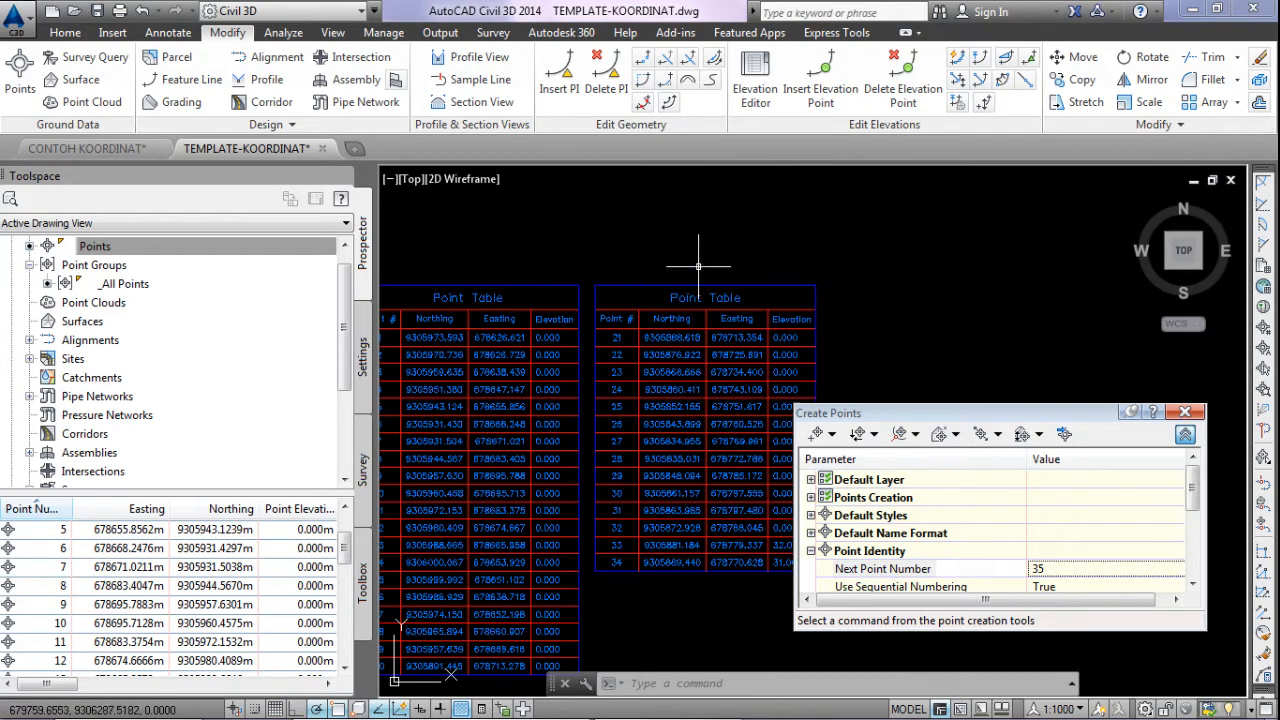
pyautogui.scroll(-2, 698, 266)
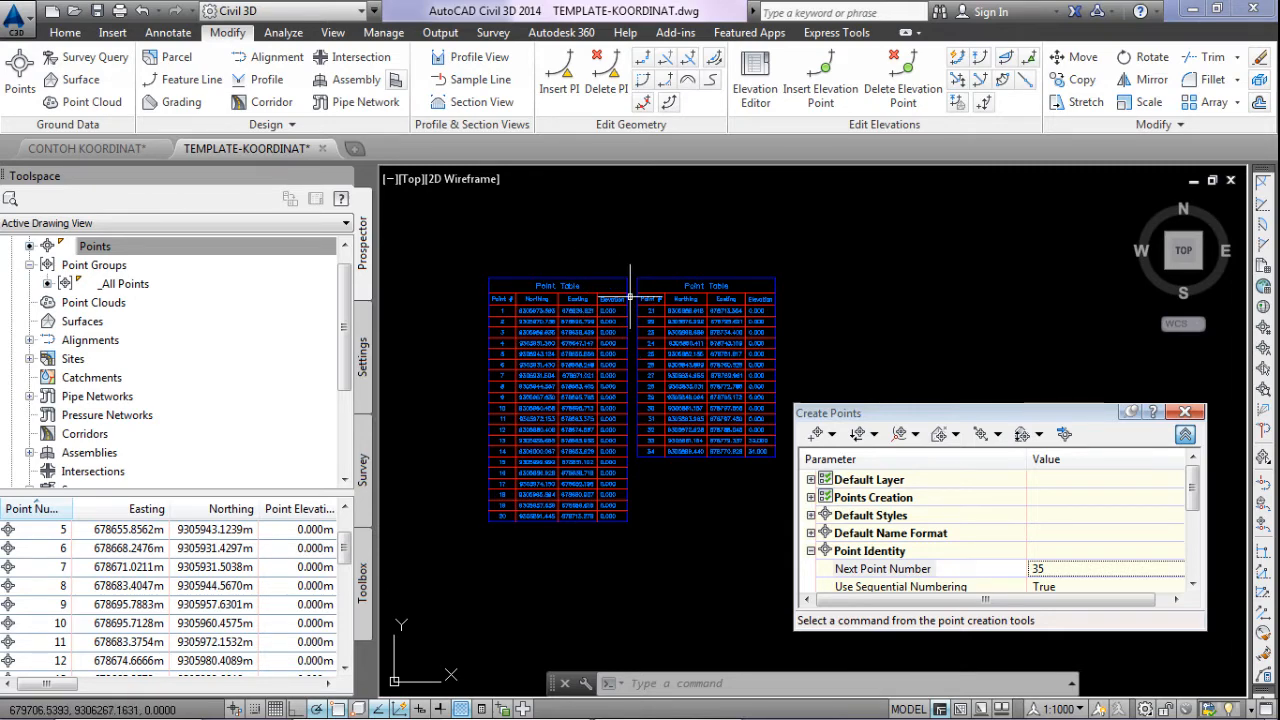
pyautogui.scroll(-6, 630, 297)
pyautogui.scroll(5, 549, 331)
pyautogui.scroll(3, 549, 331)
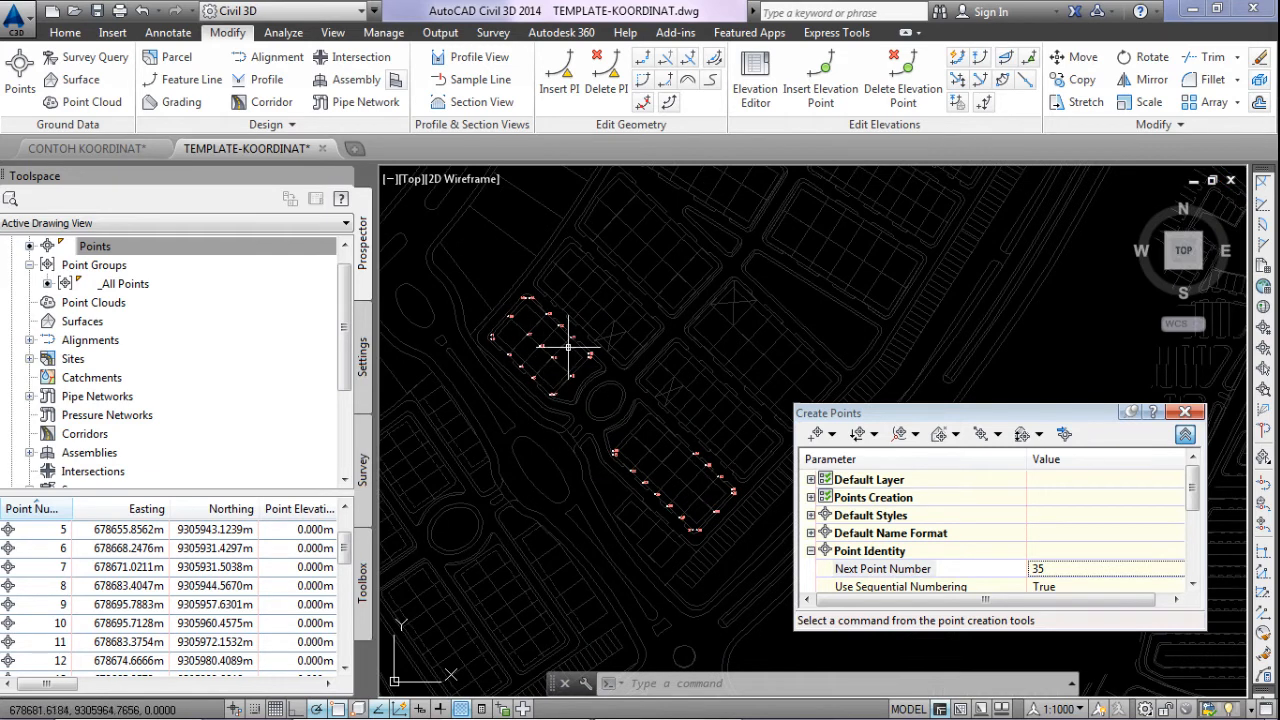
pyautogui.scroll(3, 531, 321)
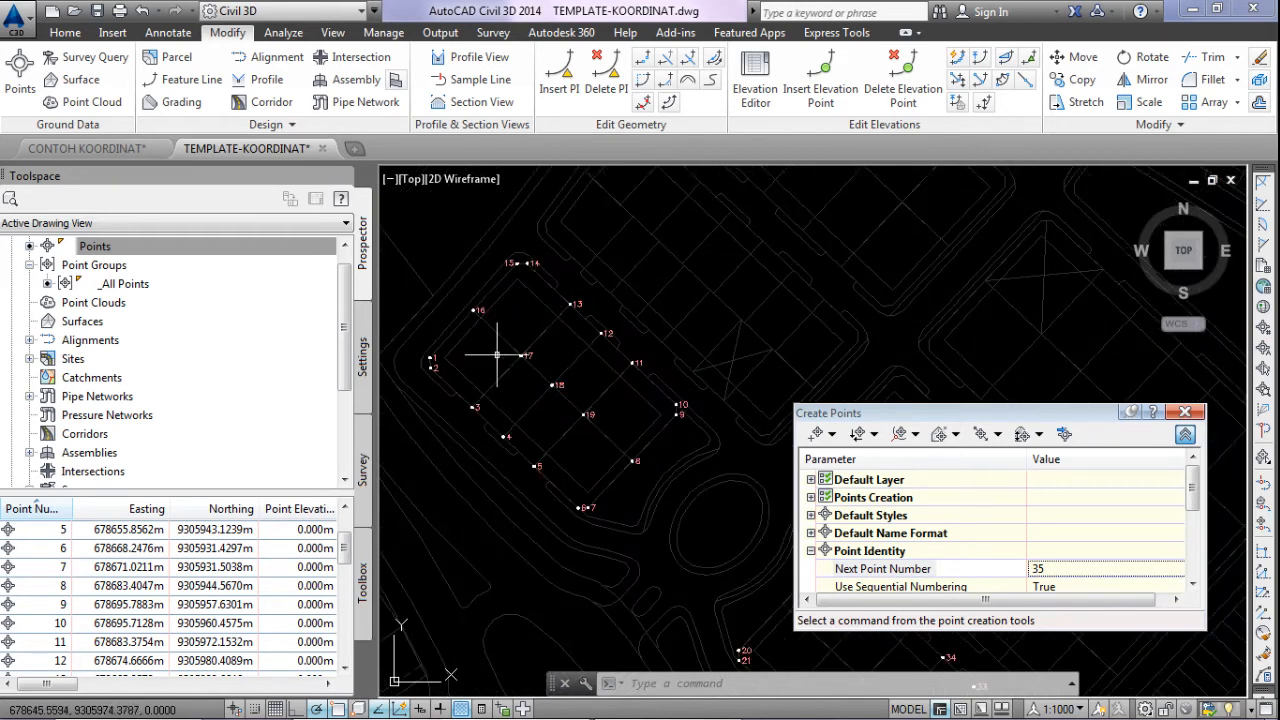
pyautogui.scroll(5, 424, 360)
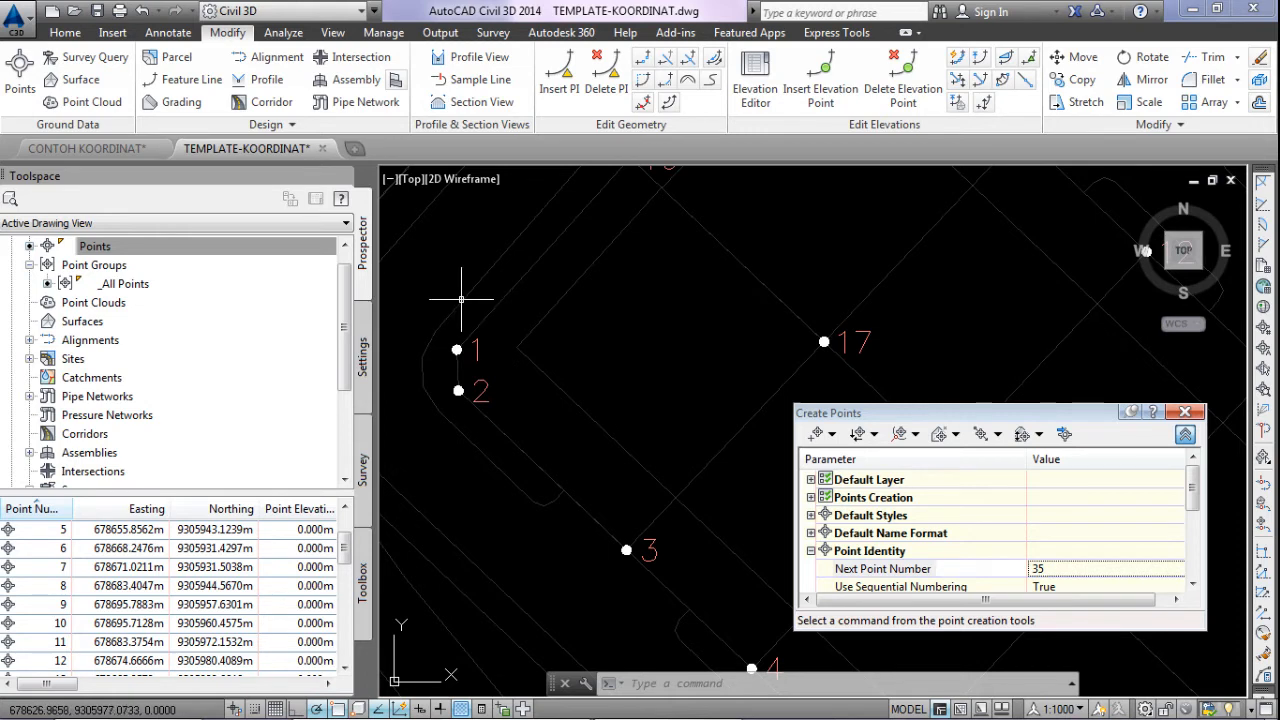
pyautogui.scroll(-4, 439, 335)
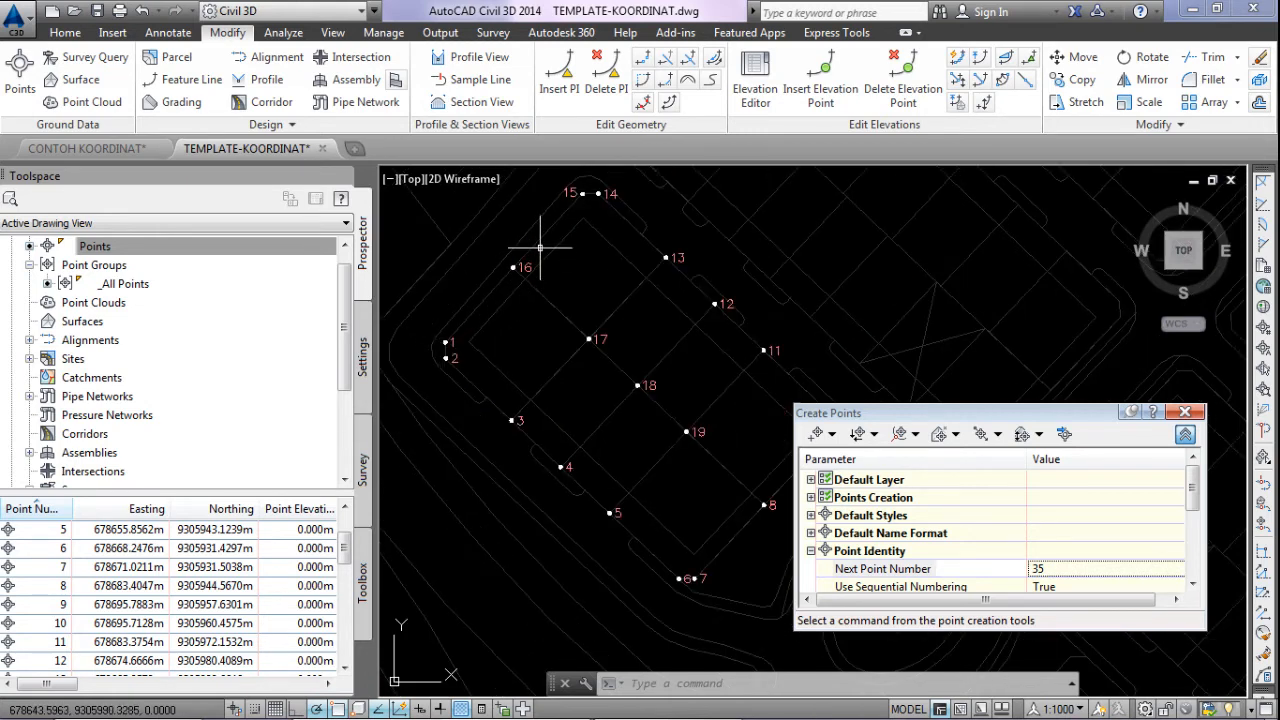
pyautogui.scroll(3, 540, 252)
pyautogui.scroll(-3, 540, 296)
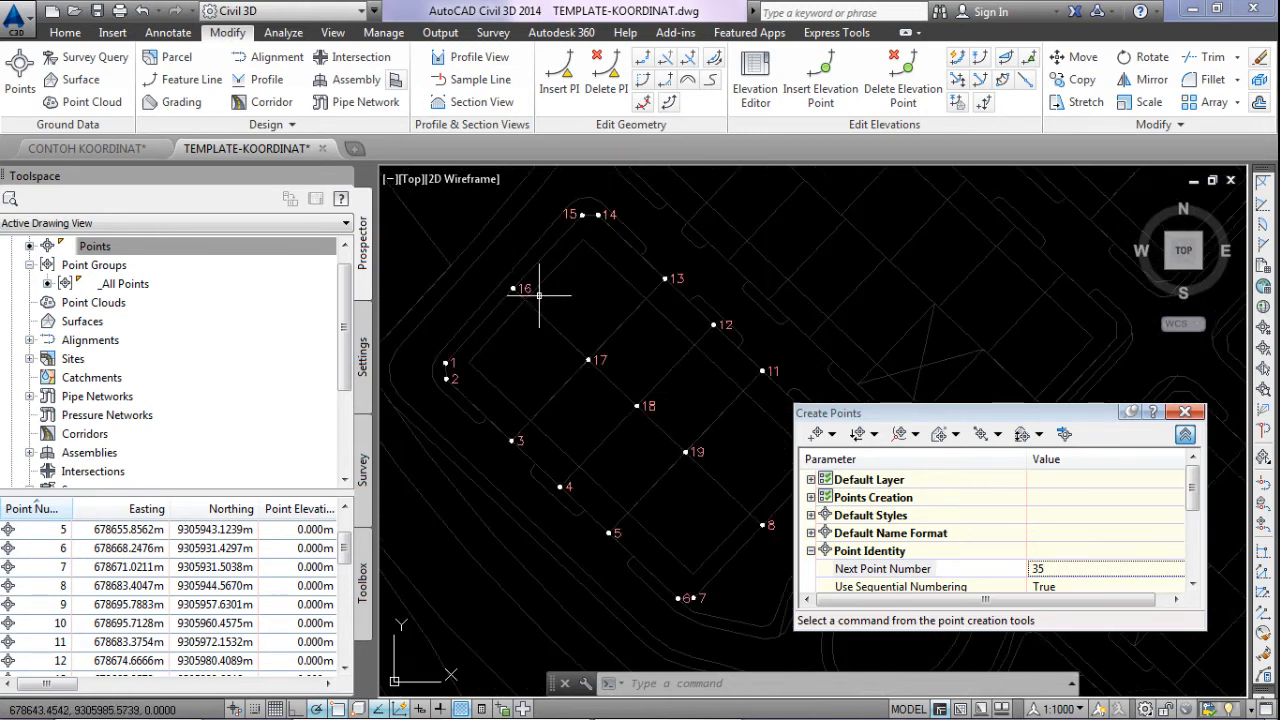
pyautogui.scroll(4, 439, 359)
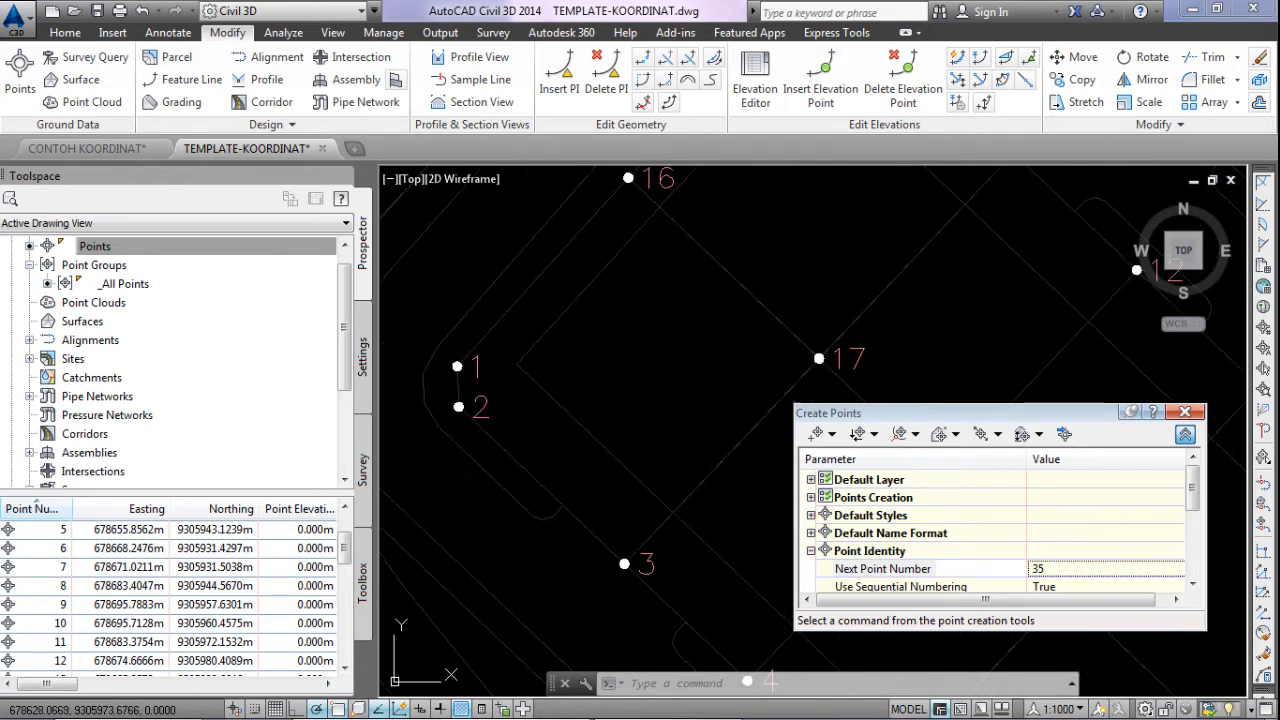
# Open the point group properties from point 1, edit the Point Koordinat style, and browse its marker block symbols.
pyautogui.click(477, 365)
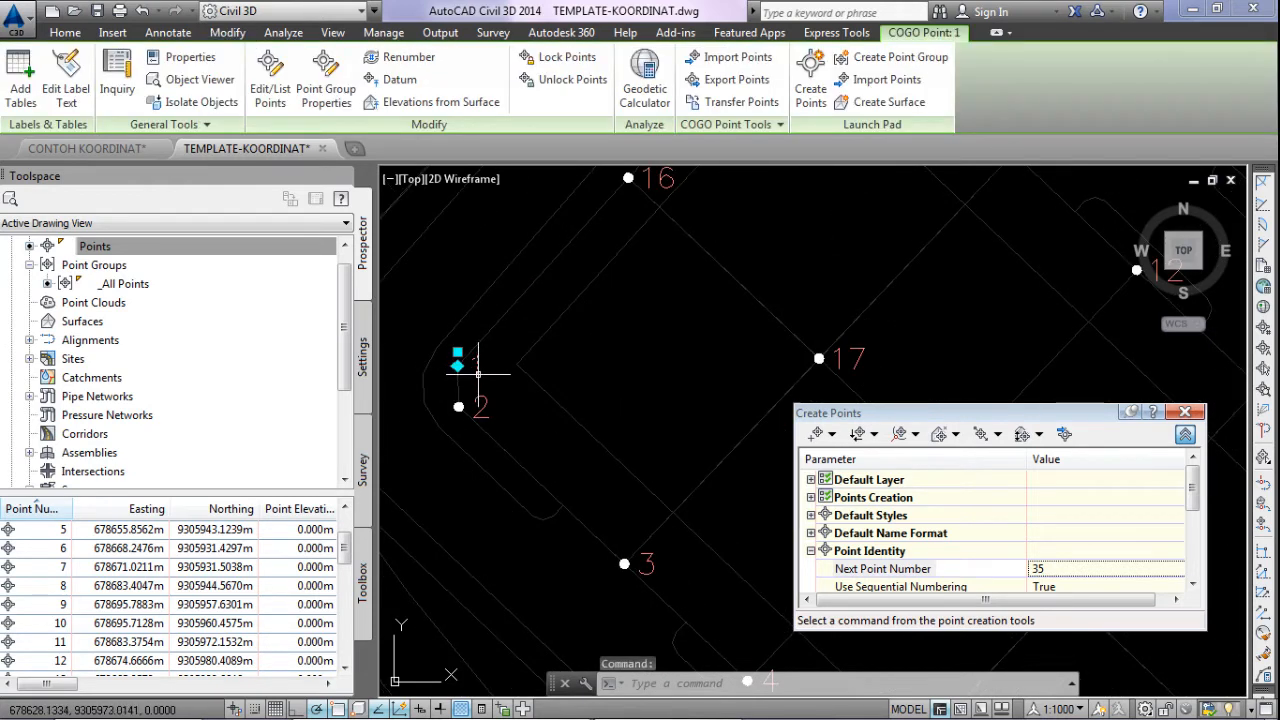
pyautogui.rightClick(478, 372)
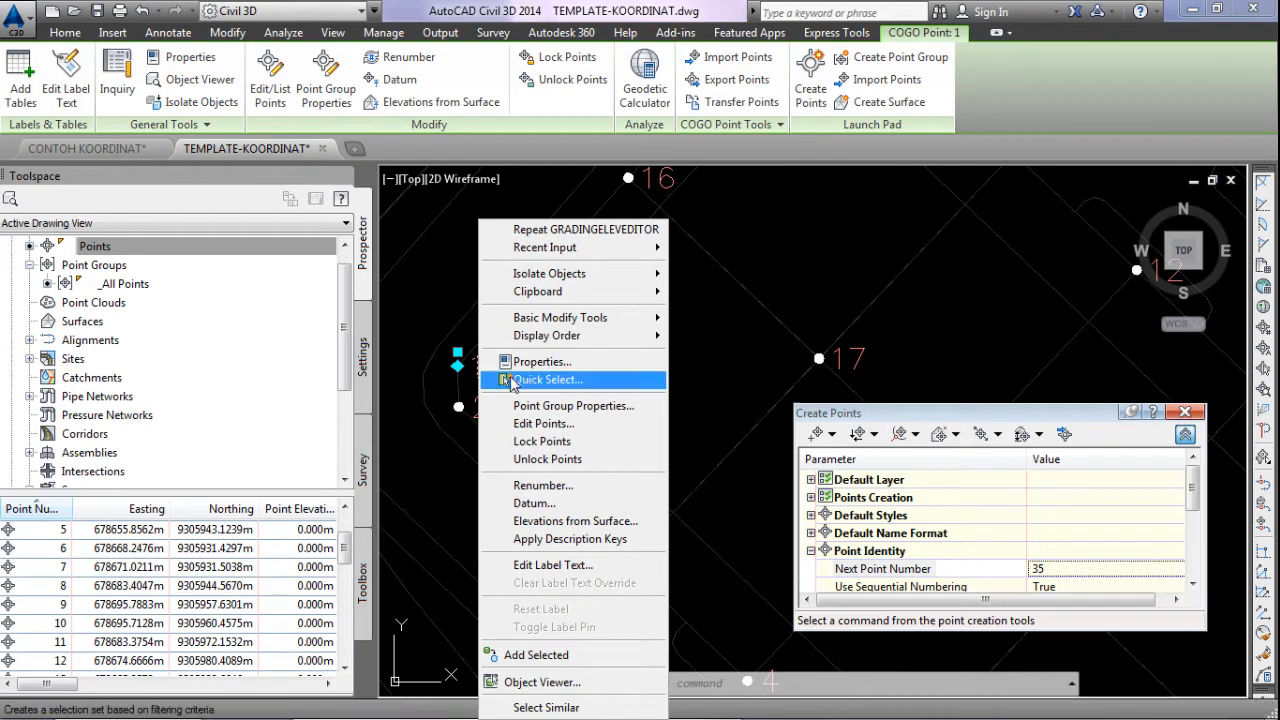
pyautogui.click(627, 406)
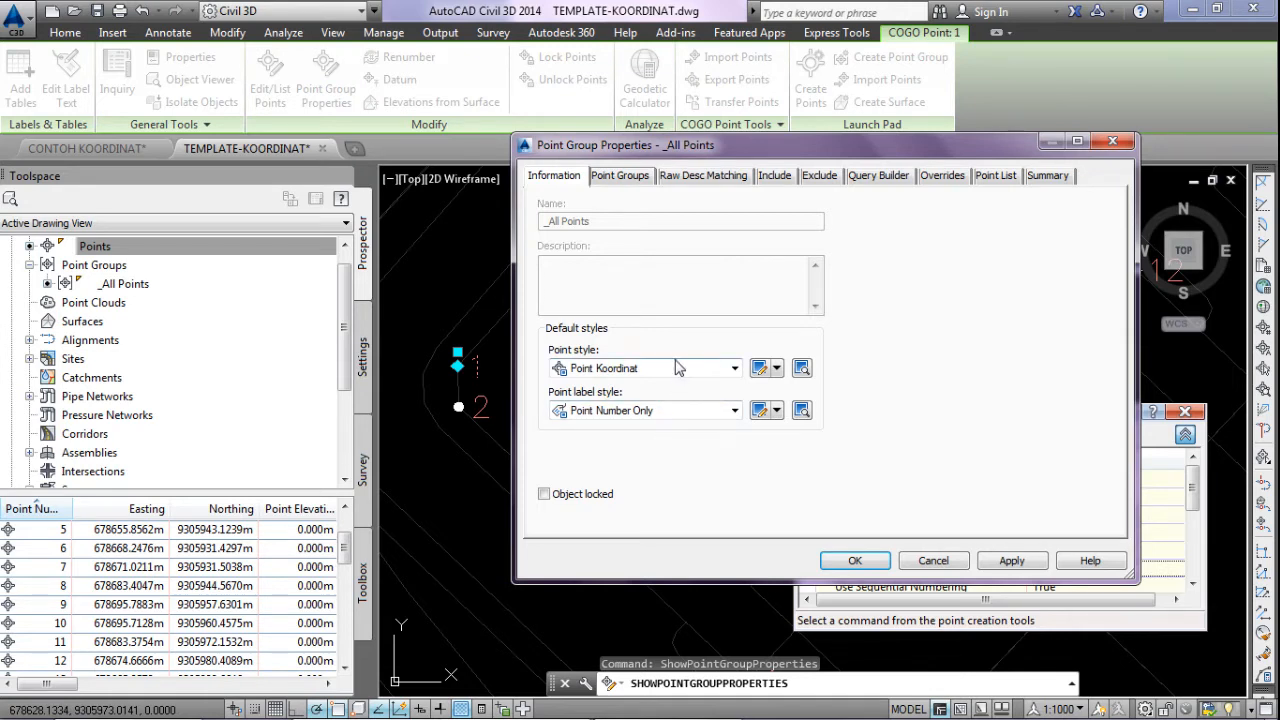
pyautogui.click(758, 369)
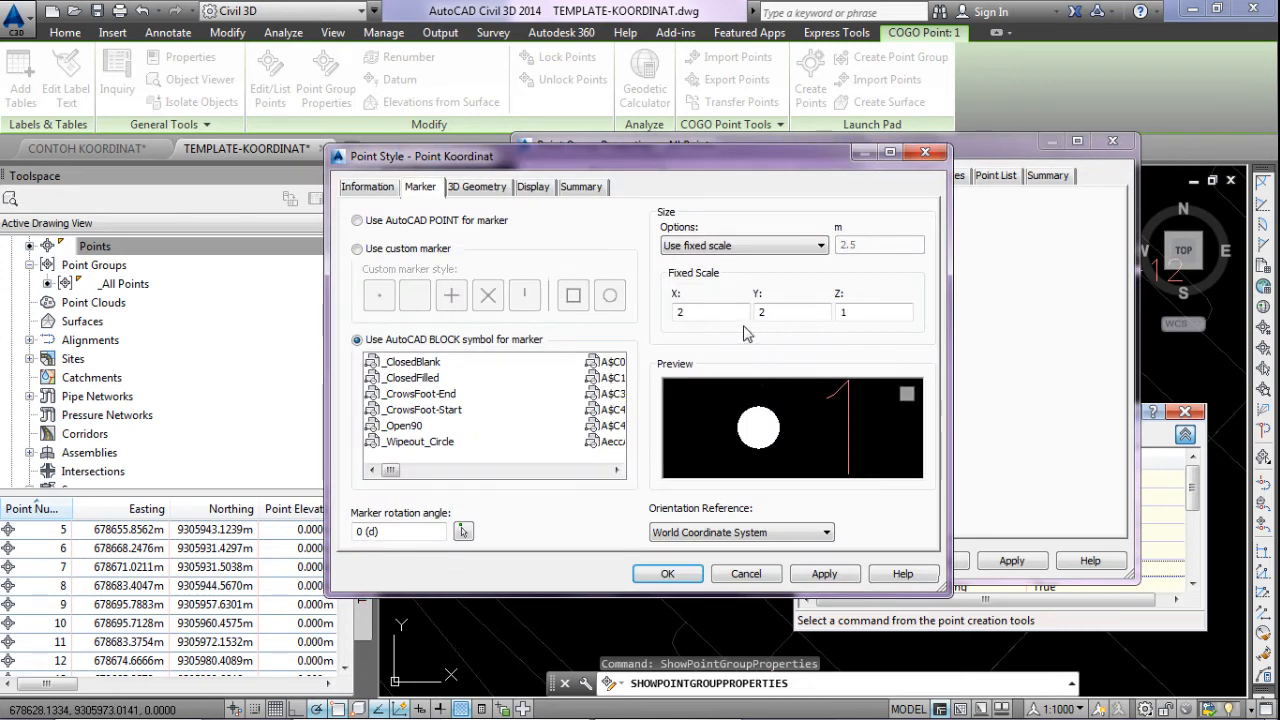
pyautogui.moveTo(390, 472)
pyautogui.mouseDown()
pyautogui.moveTo(578, 513)
pyautogui.moveTo(515, 527)
pyautogui.mouseUp()
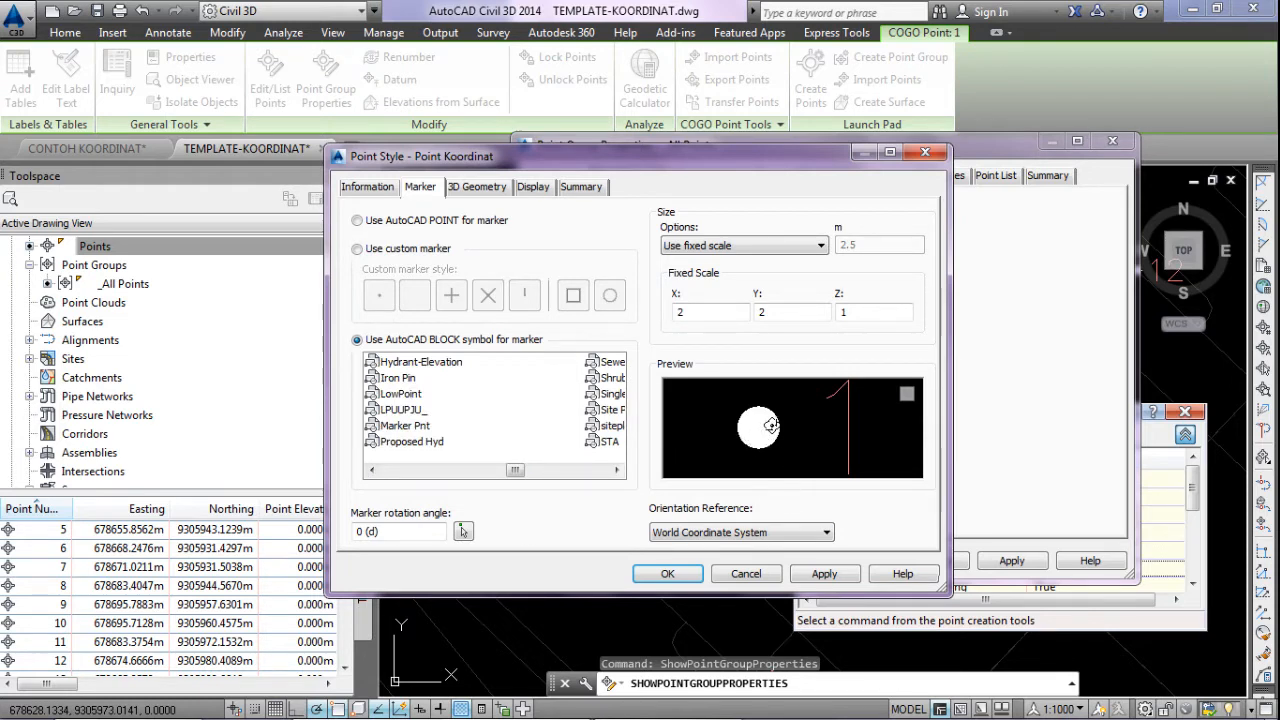
# Try the X, plus, circle and square custom markers for the point style, and return to the AutoCAD block symbol.
pyautogui.click(358, 250)
pyautogui.click(489, 296)
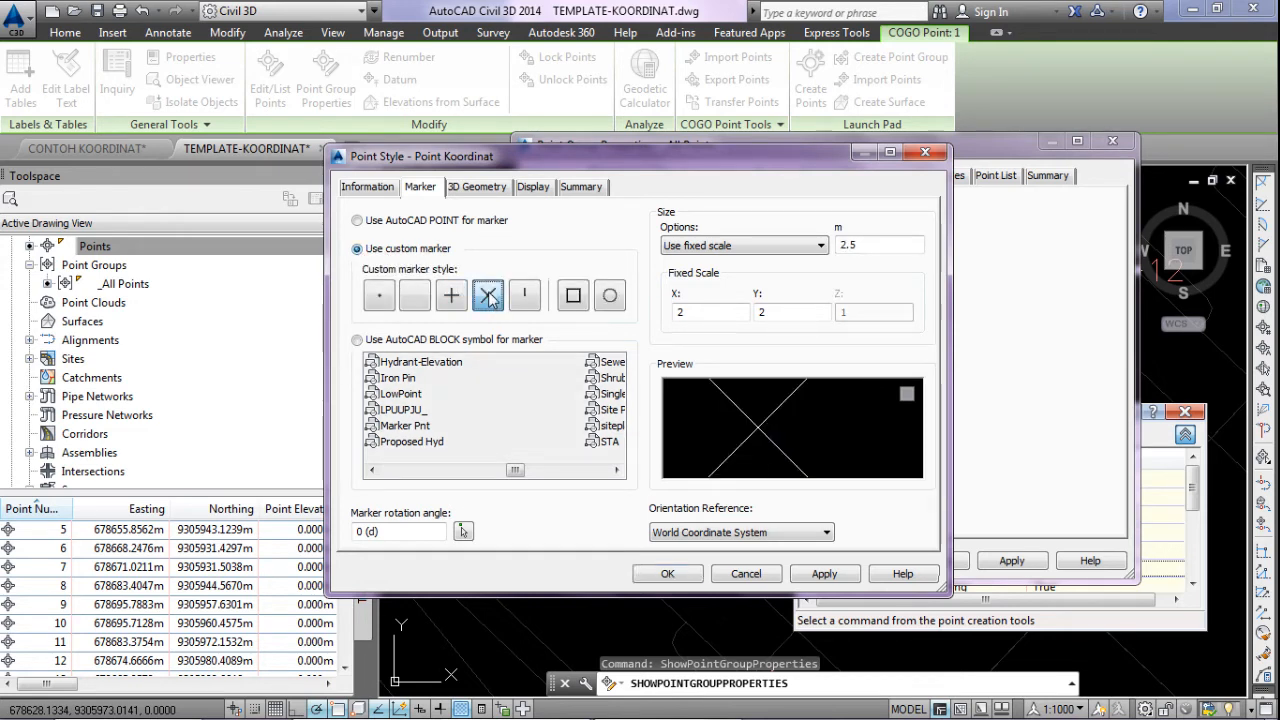
pyautogui.click(451, 296)
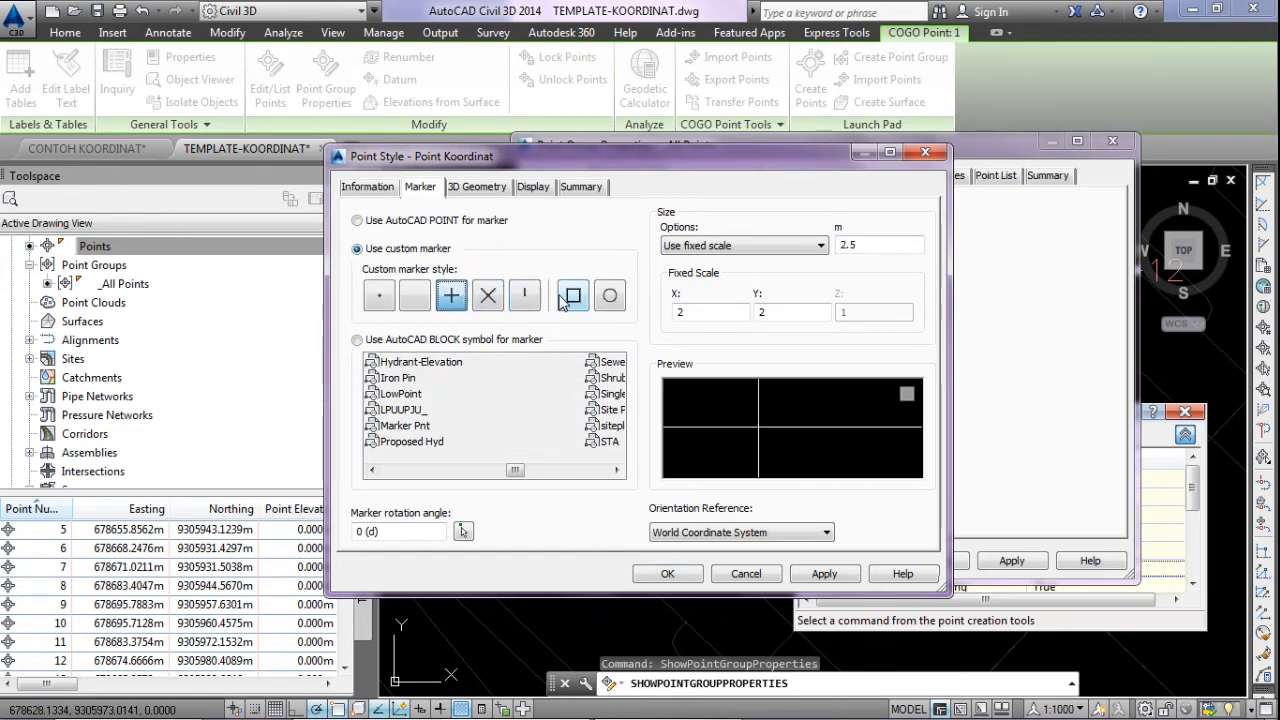
pyautogui.click(609, 300)
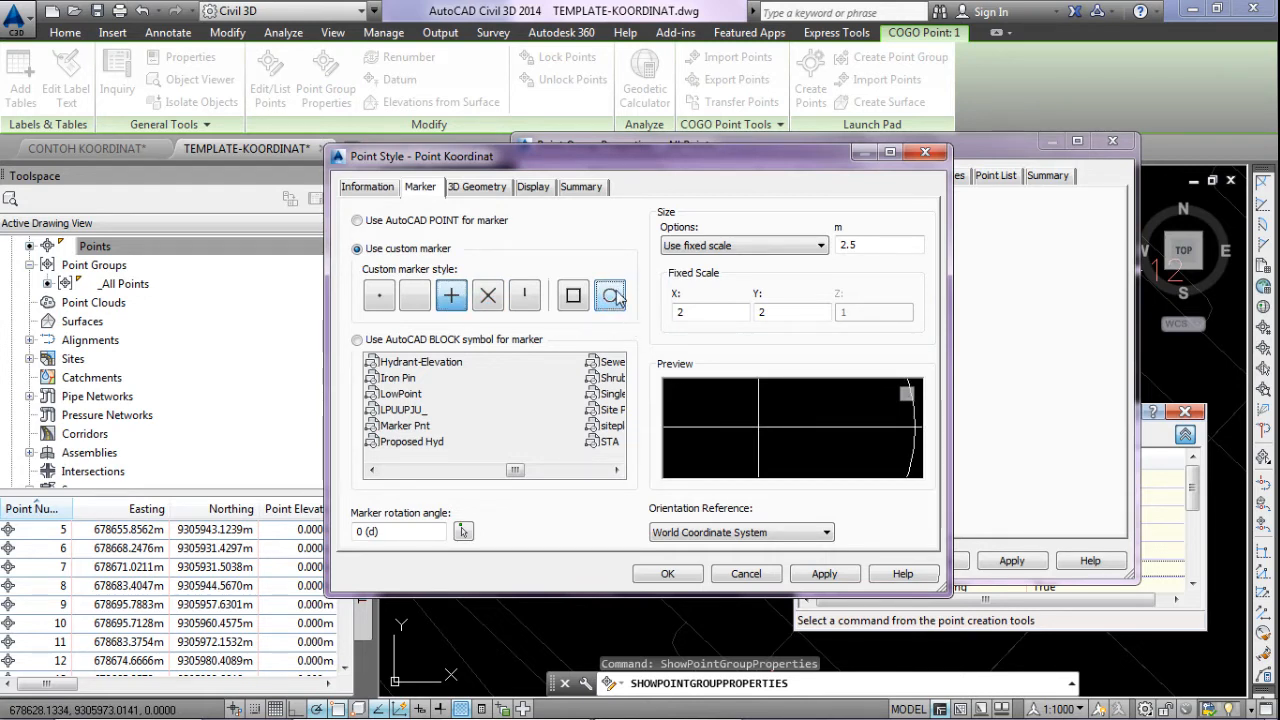
pyautogui.click(579, 298)
pyautogui.click(616, 303)
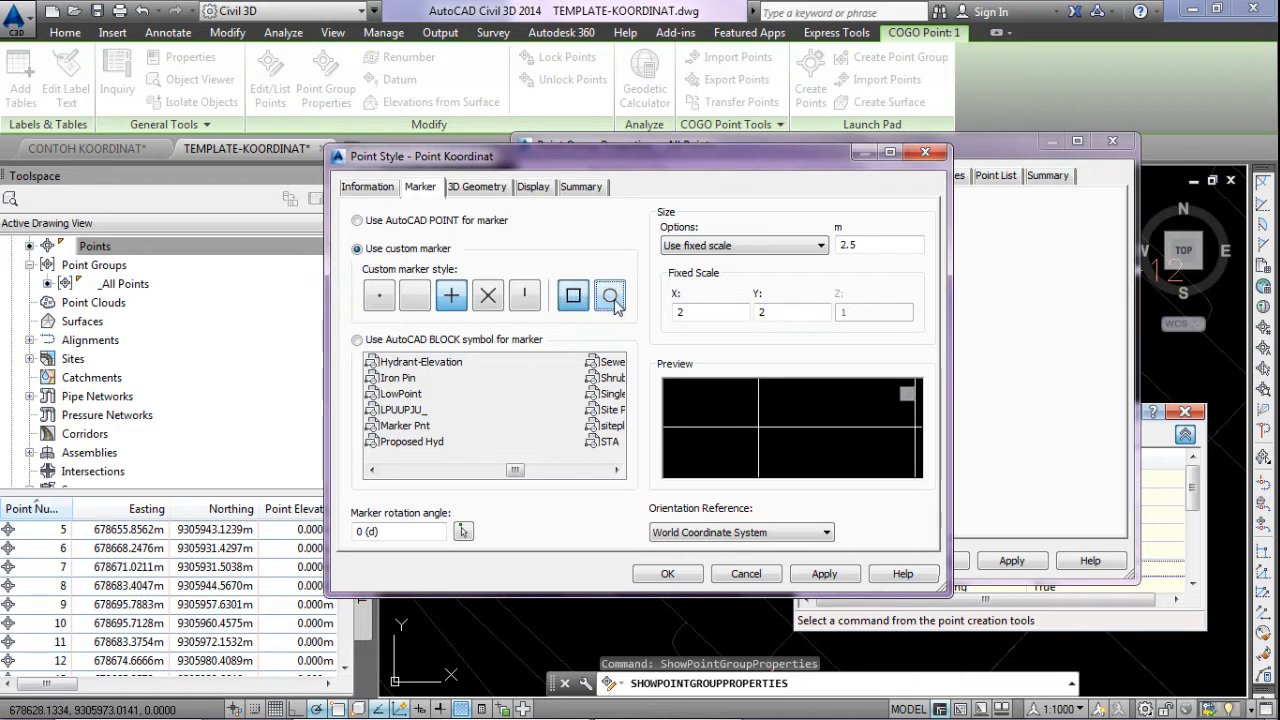
pyautogui.click(357, 340)
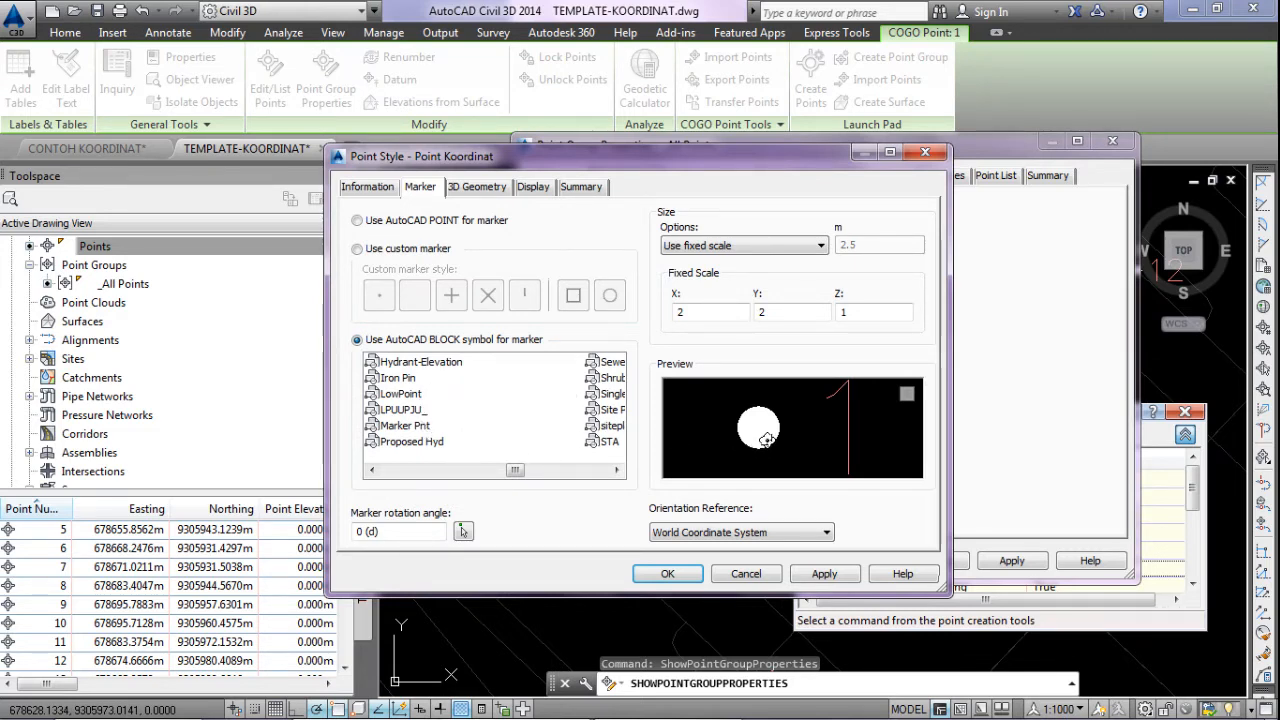
# Set the block marker's fixed scale to 4 in both X and Y, and accept the point style changes.
pyautogui.moveTo(515, 471)
pyautogui.mouseDown()
pyautogui.moveTo(582, 488)
pyautogui.moveTo(393, 500)
pyautogui.mouseUp()
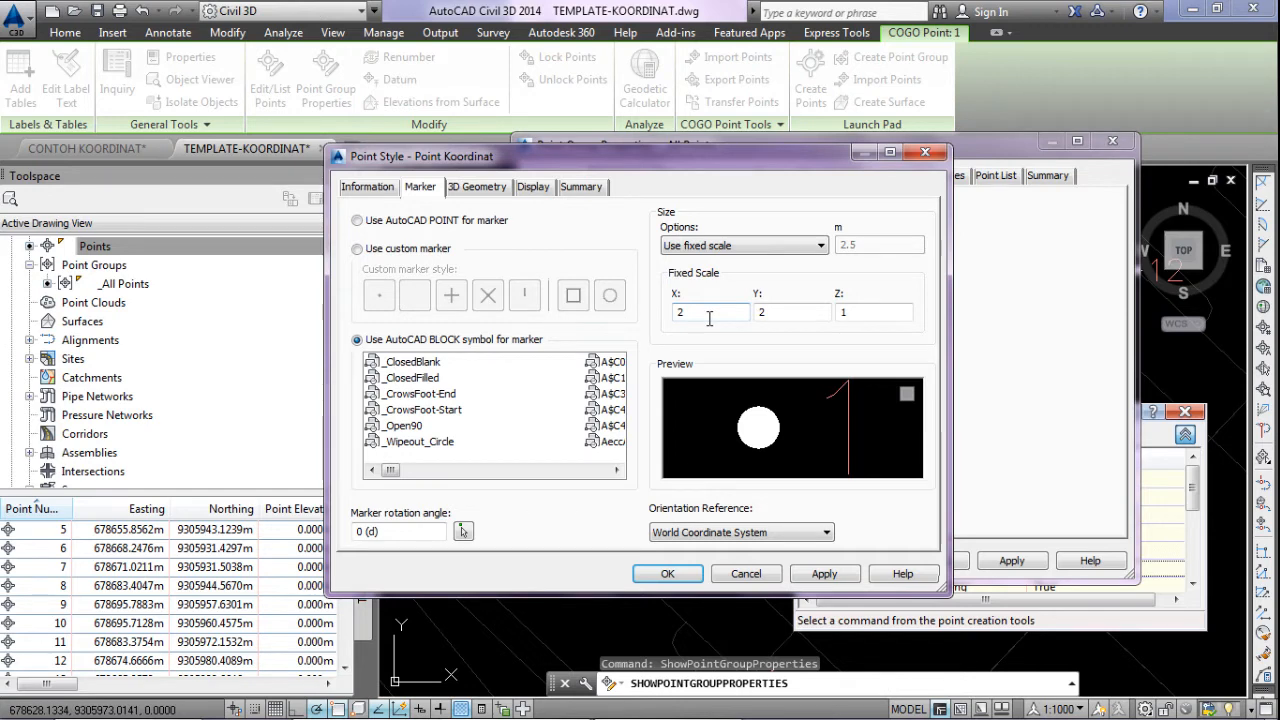
pyautogui.click(792, 320)
pyautogui.moveTo(729, 317); pyautogui.dragTo(673, 321)
pyautogui.click(783, 313)
pyautogui.moveTo(788, 314); pyautogui.dragTo(742, 308)
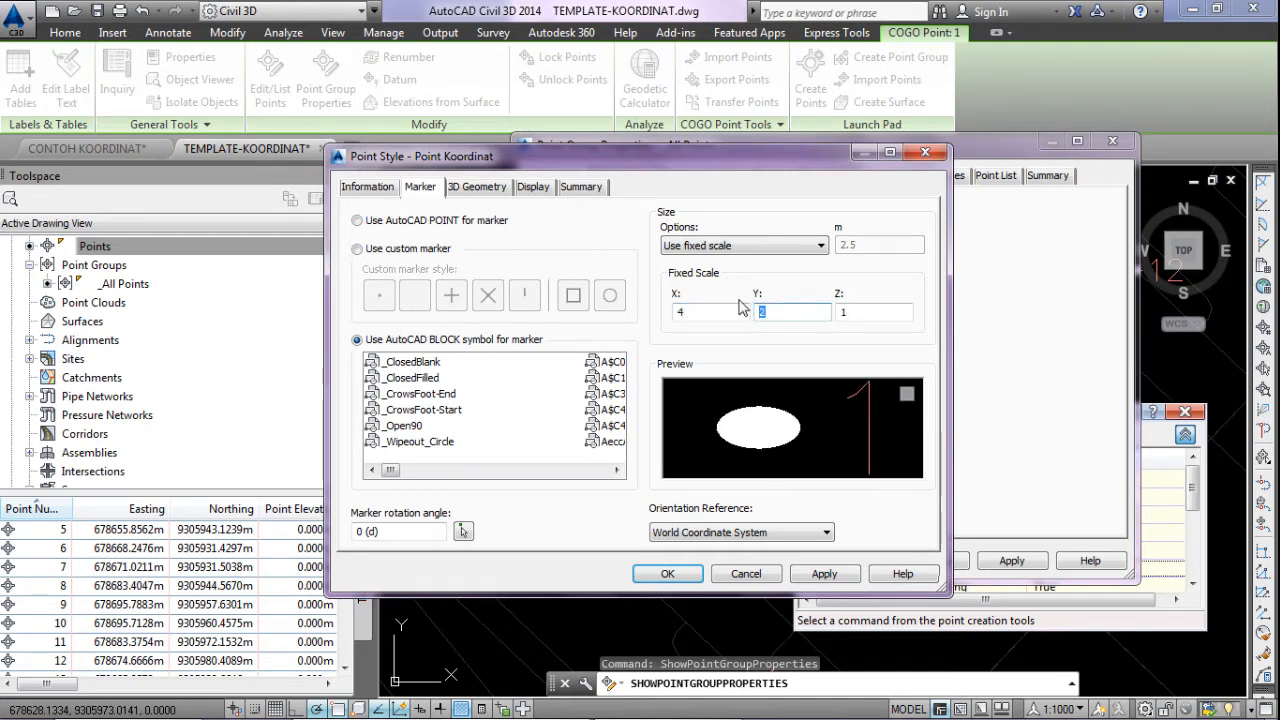
pyautogui.click(861, 316)
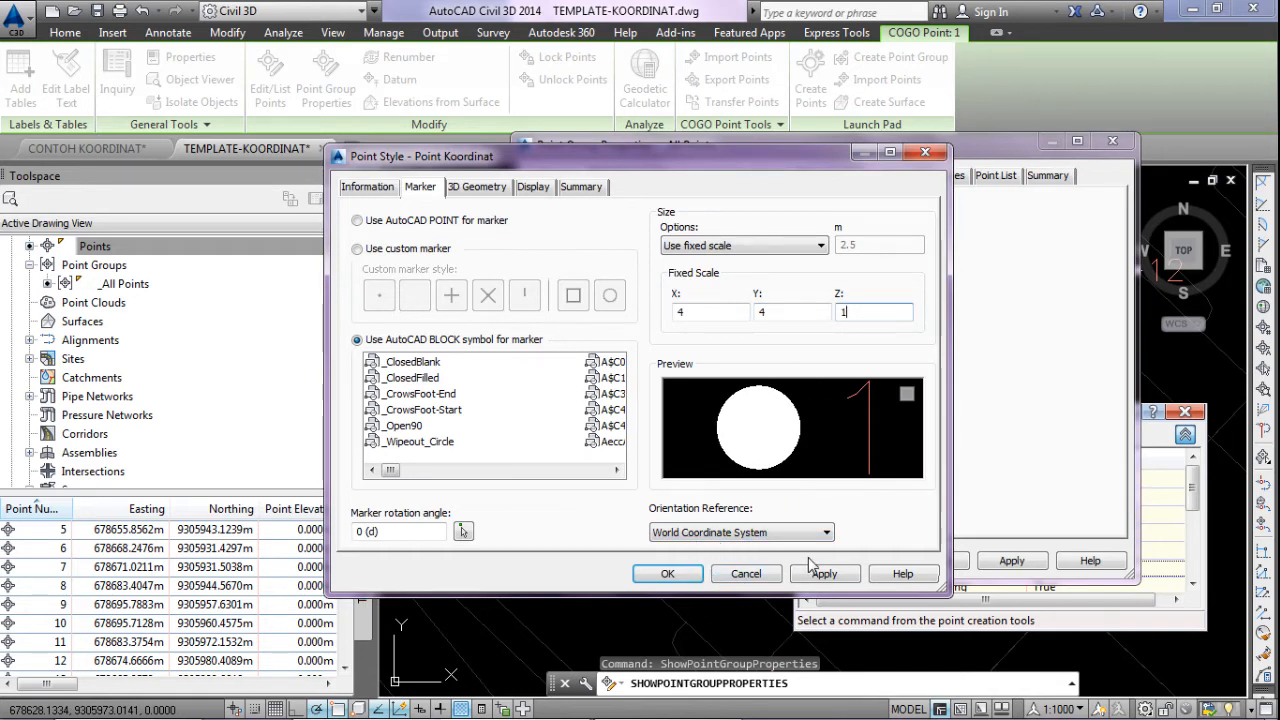
pyautogui.click(676, 575)
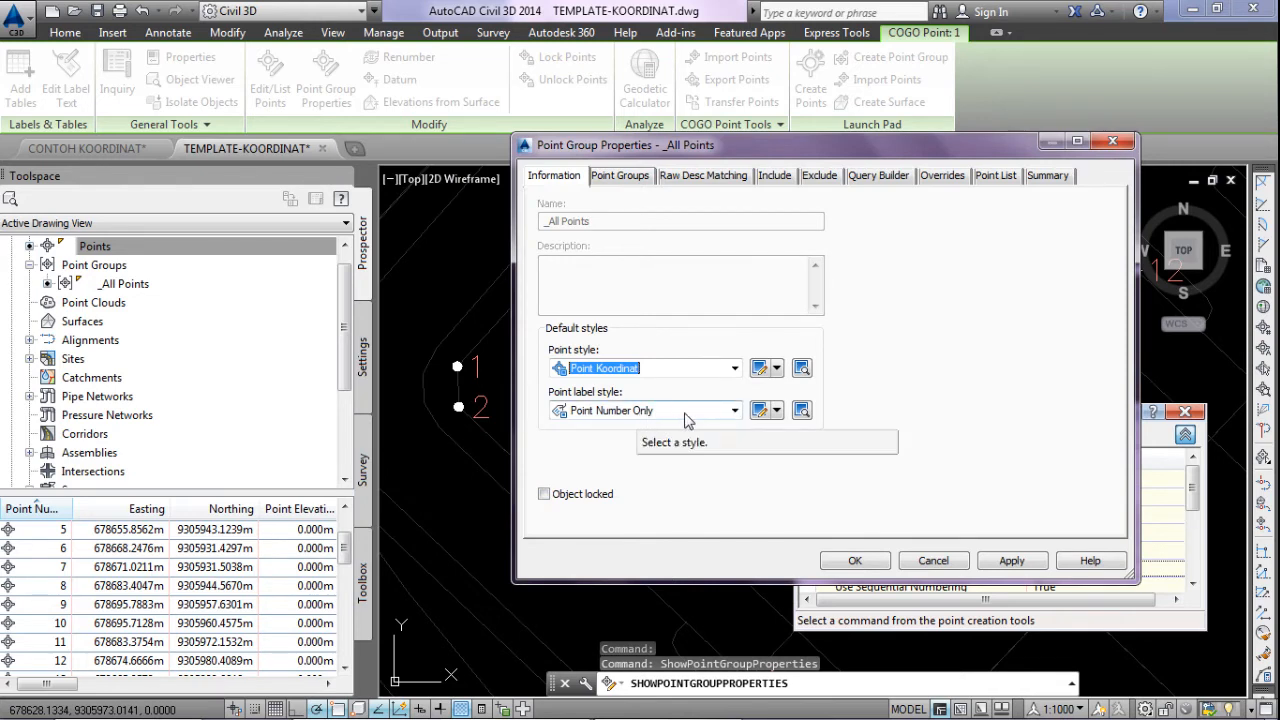
# Edit the Point Number Only label style and apply a text height of 4 mm to its Point Description component.
pyautogui.click(759, 412)
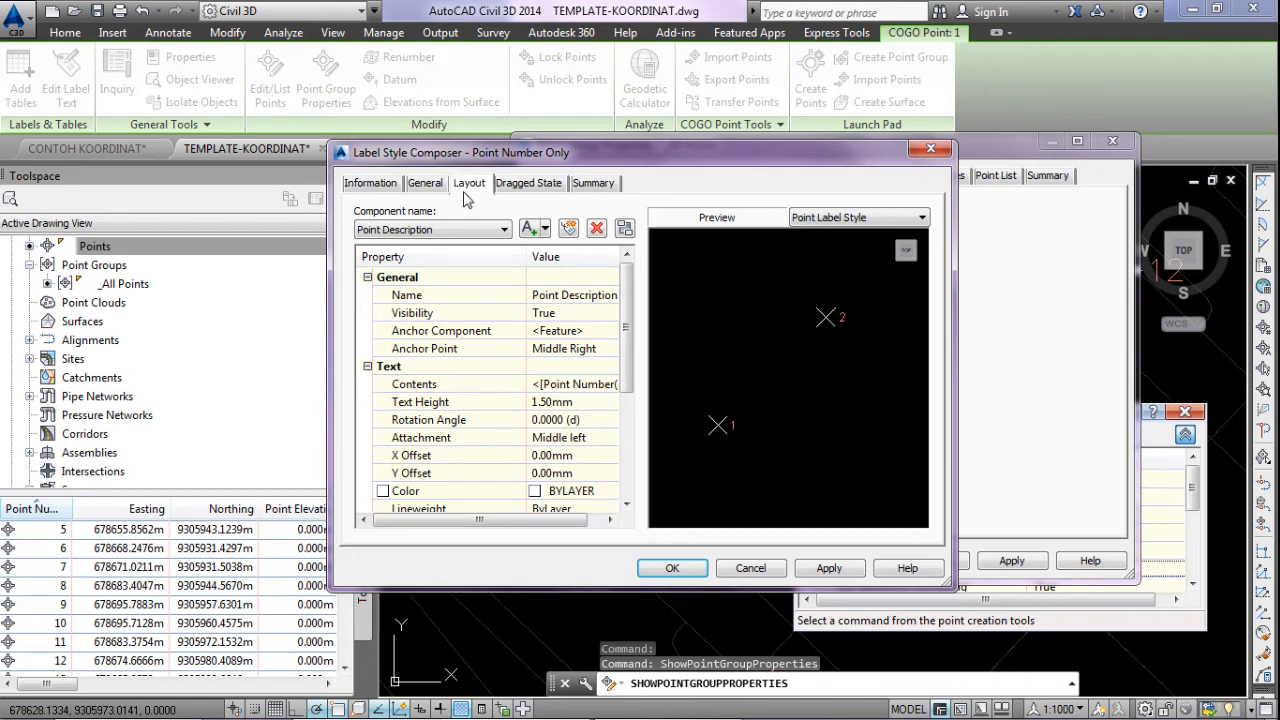
pyautogui.click(542, 403)
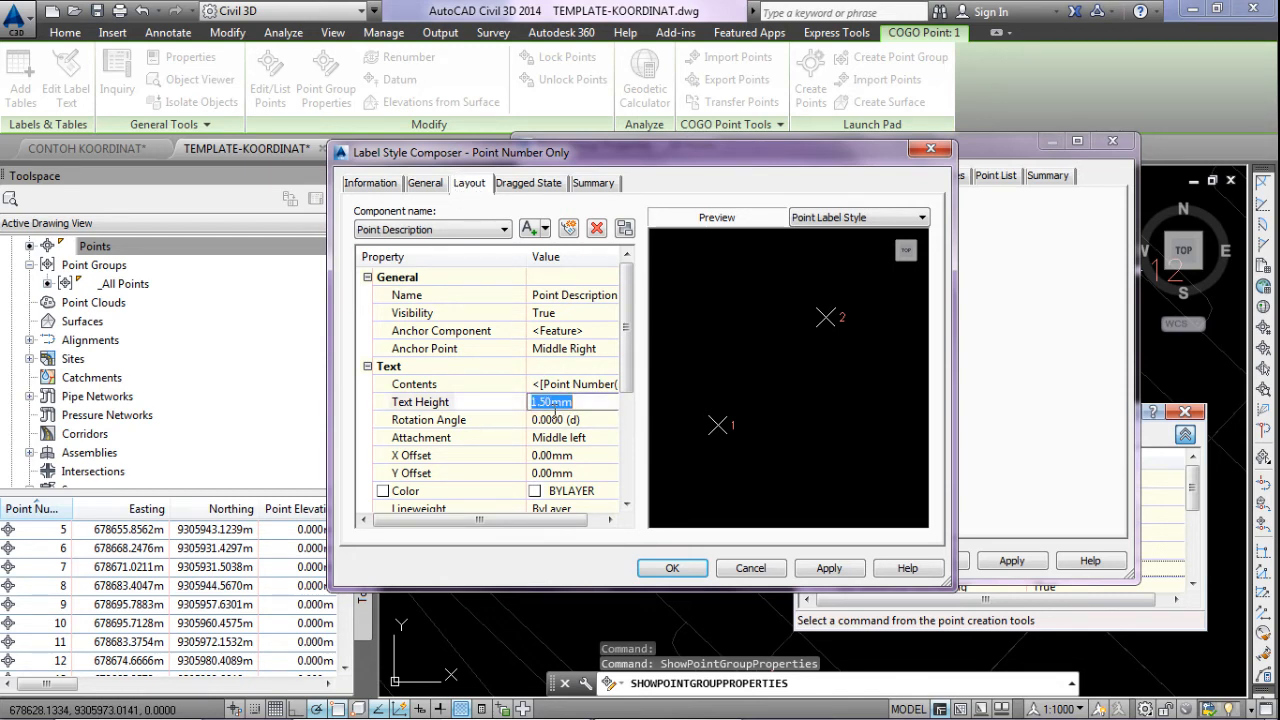
pyautogui.click(557, 405)
pyautogui.moveTo(557, 403); pyautogui.dragTo(510, 405)
pyautogui.write('4')
pyautogui.click(824, 570)
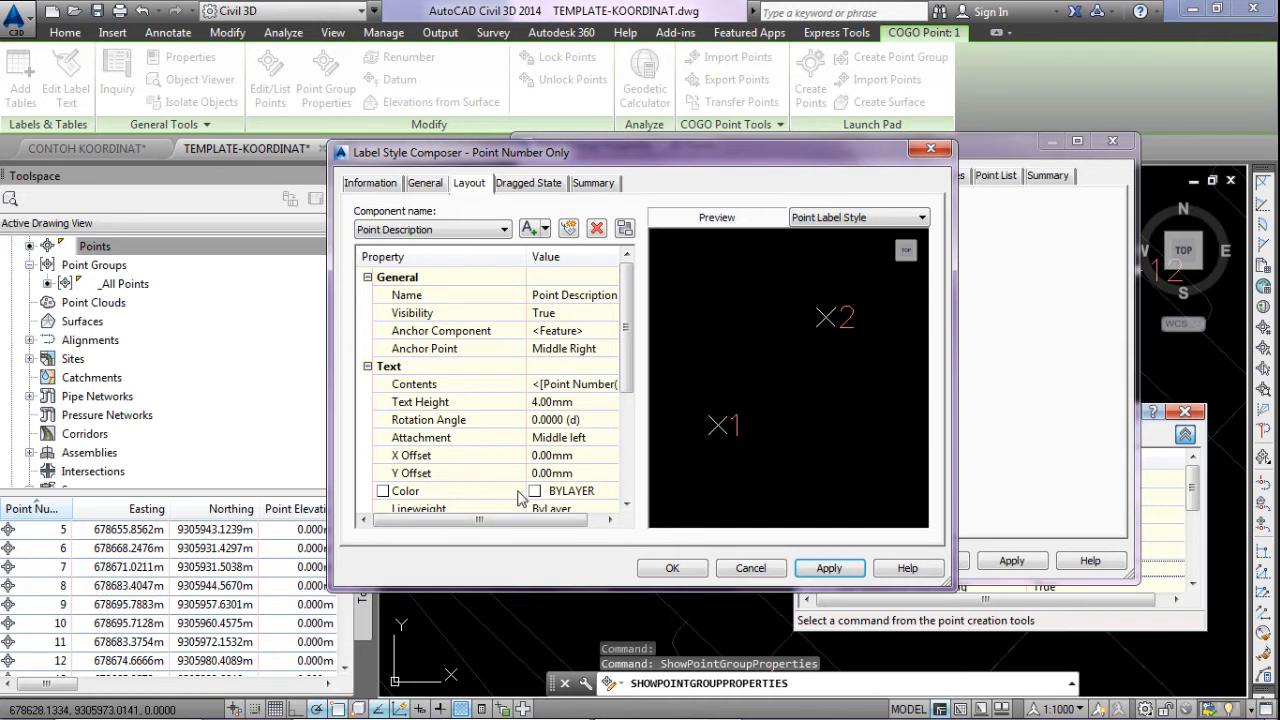
# Set the X offset of the point number label text to 0.50 mm.
pyautogui.click(565, 463)
pyautogui.click(535, 458)
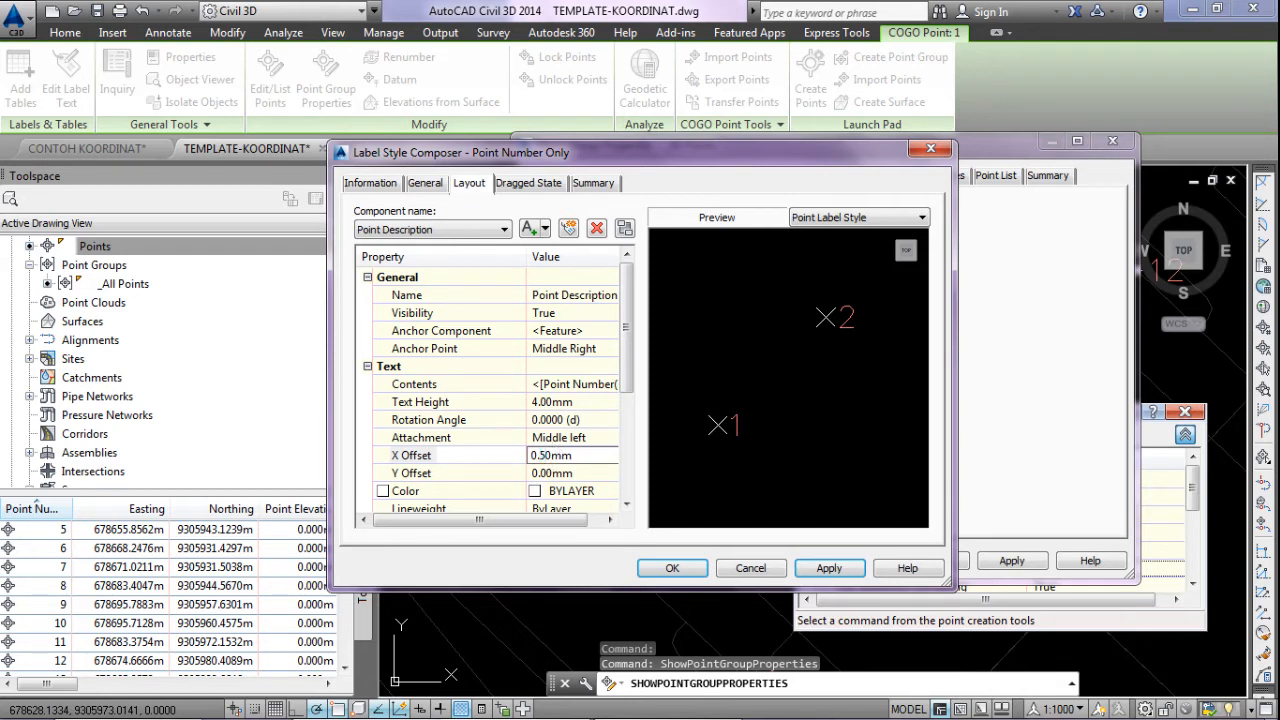
pyautogui.press('Return')
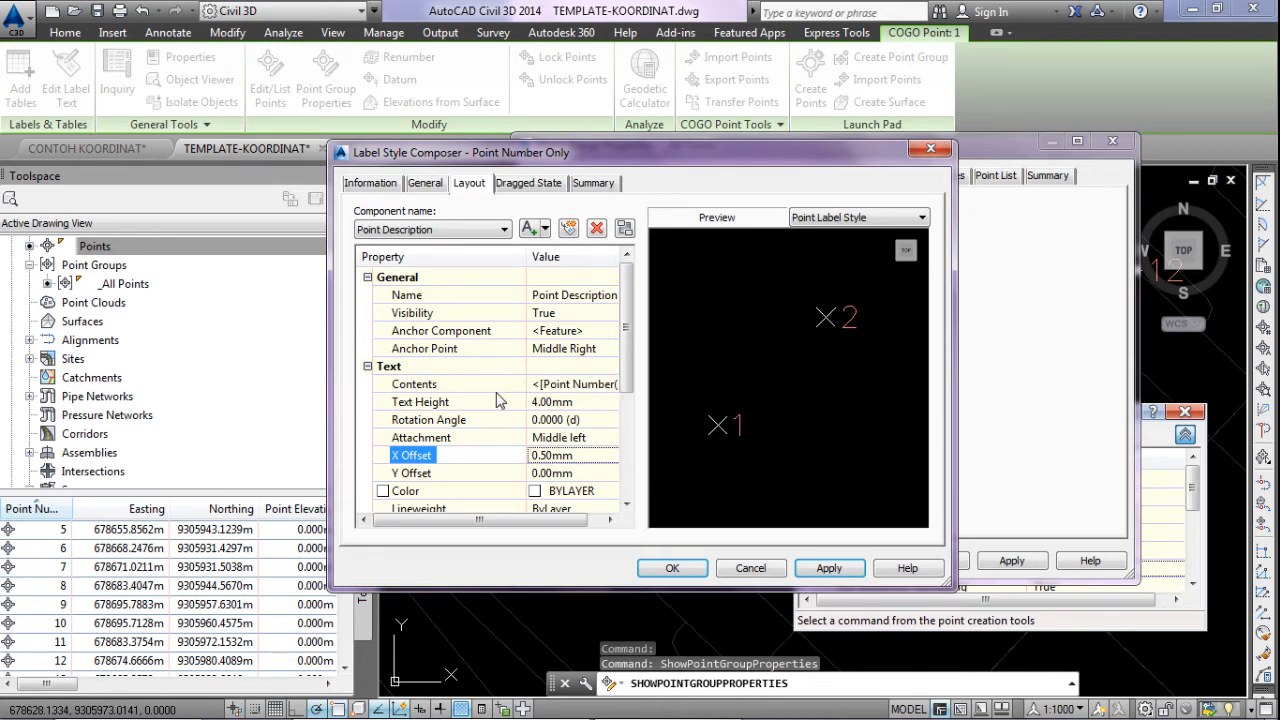
# Open the label component's contents for editing, dismissing the Windows color scheme prompt, and select the Point Number field in the text.
pyautogui.click(610, 387)
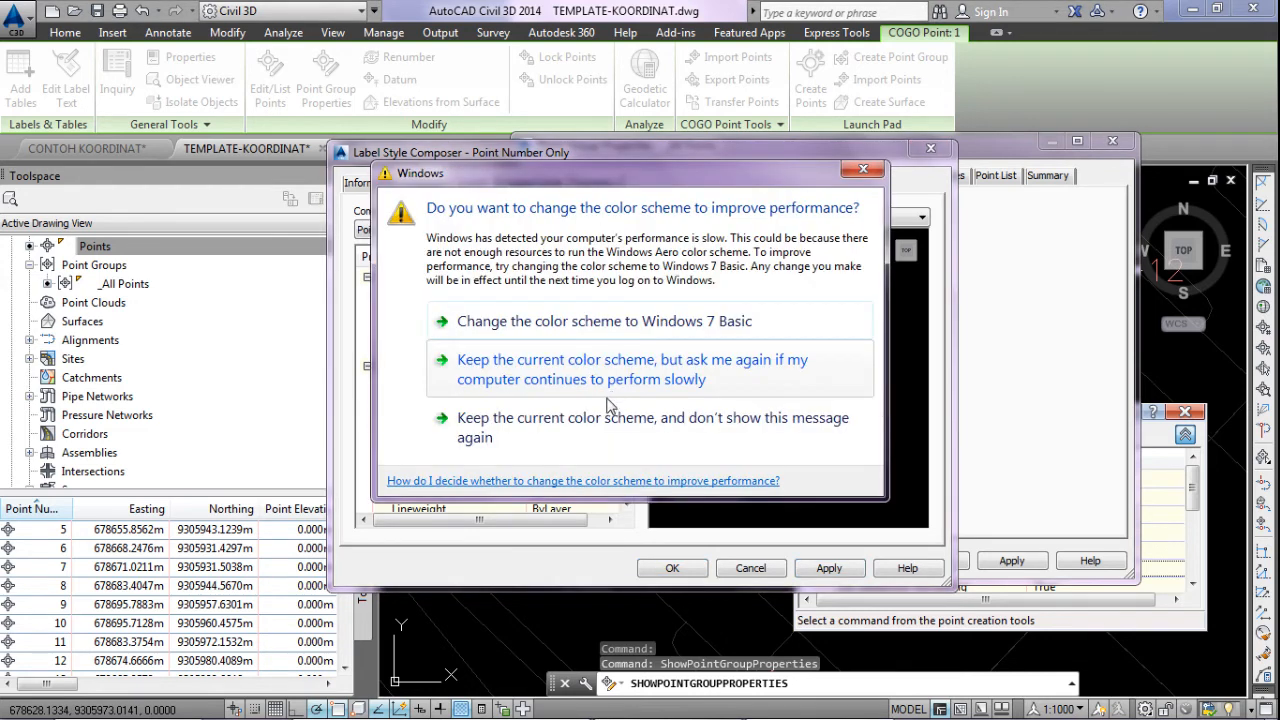
pyautogui.click(862, 170)
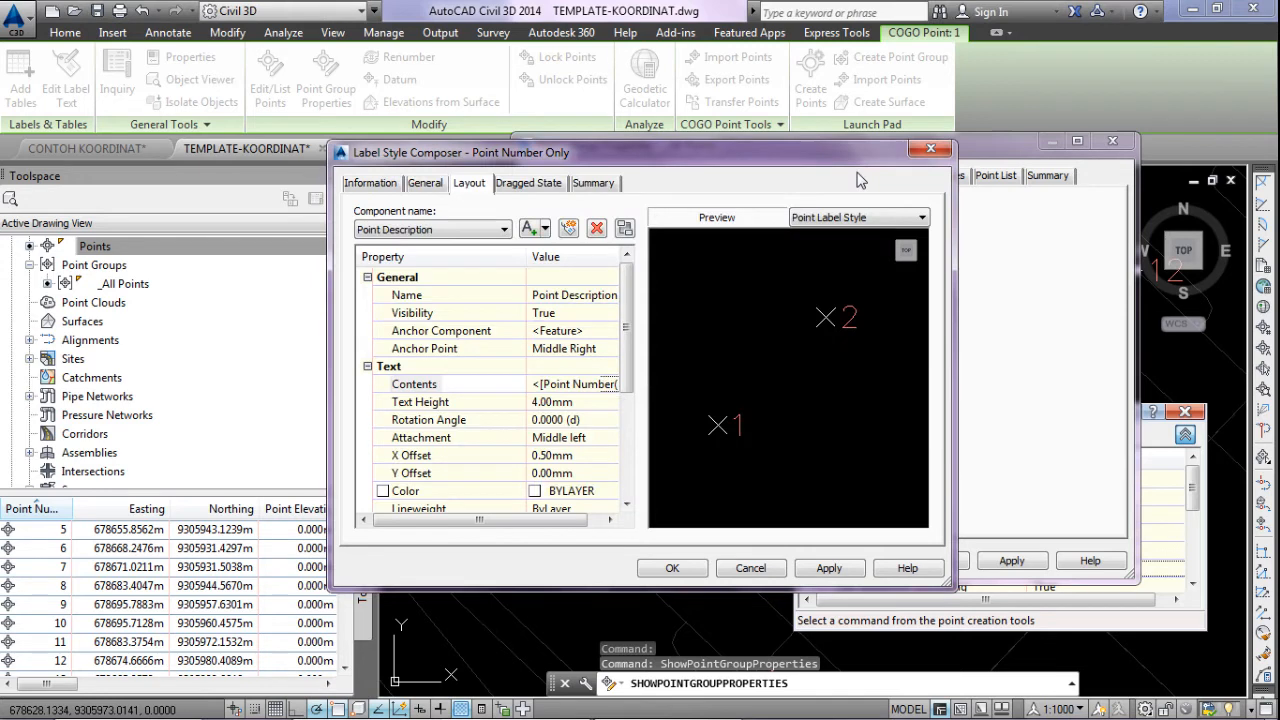
pyautogui.click(609, 391)
pyautogui.click(612, 391)
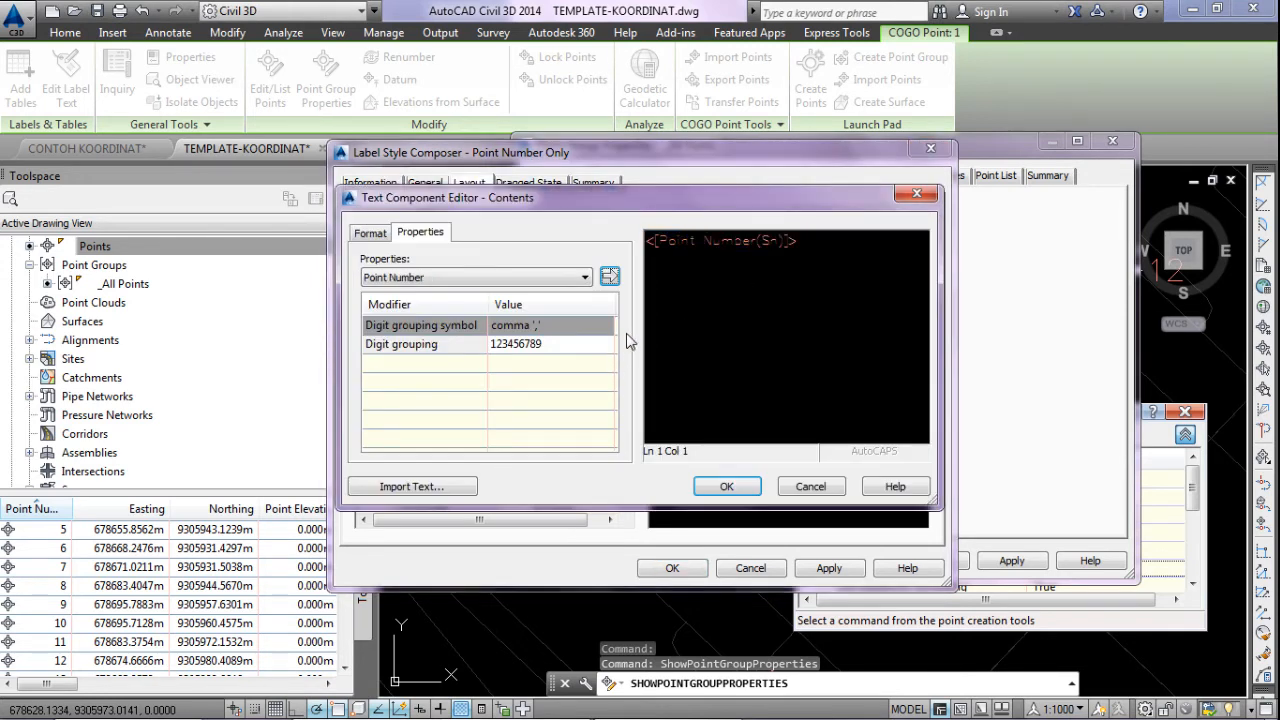
pyautogui.click(709, 250)
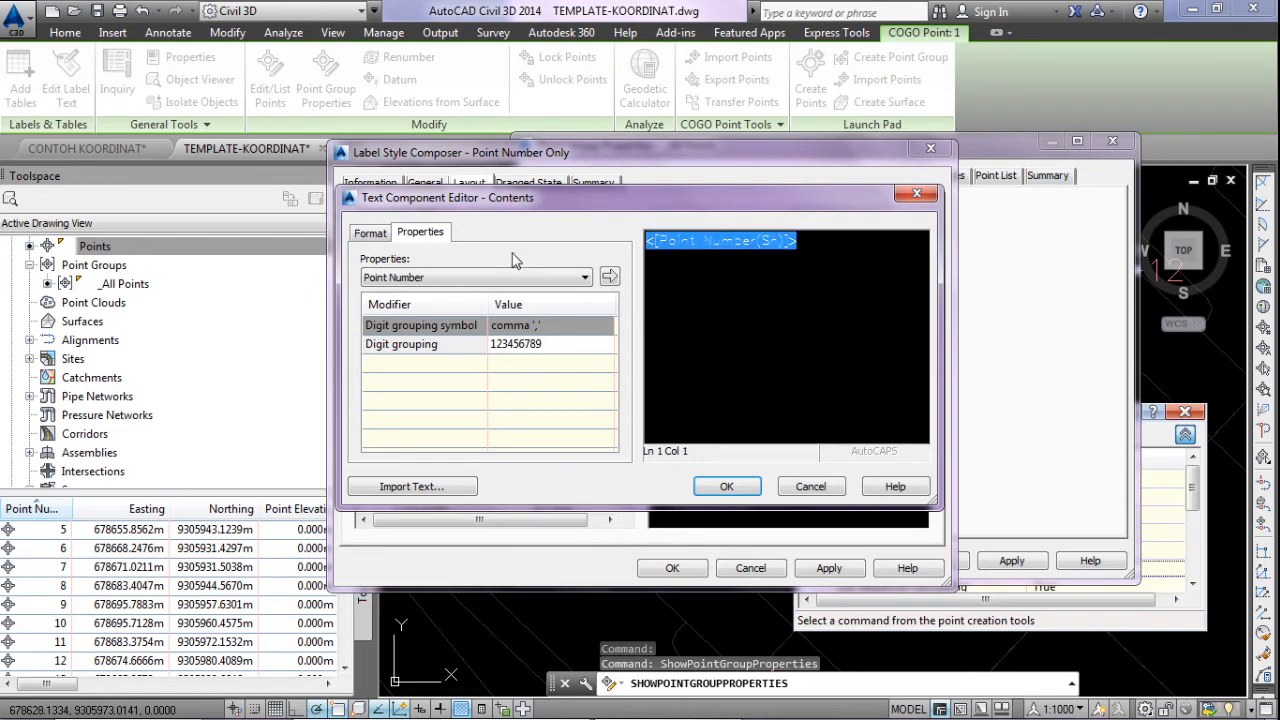
# Check the font and color options of the Point Number text, keep Simplex and ByBlock, and accept the label contents.
pyautogui.click(369, 236)
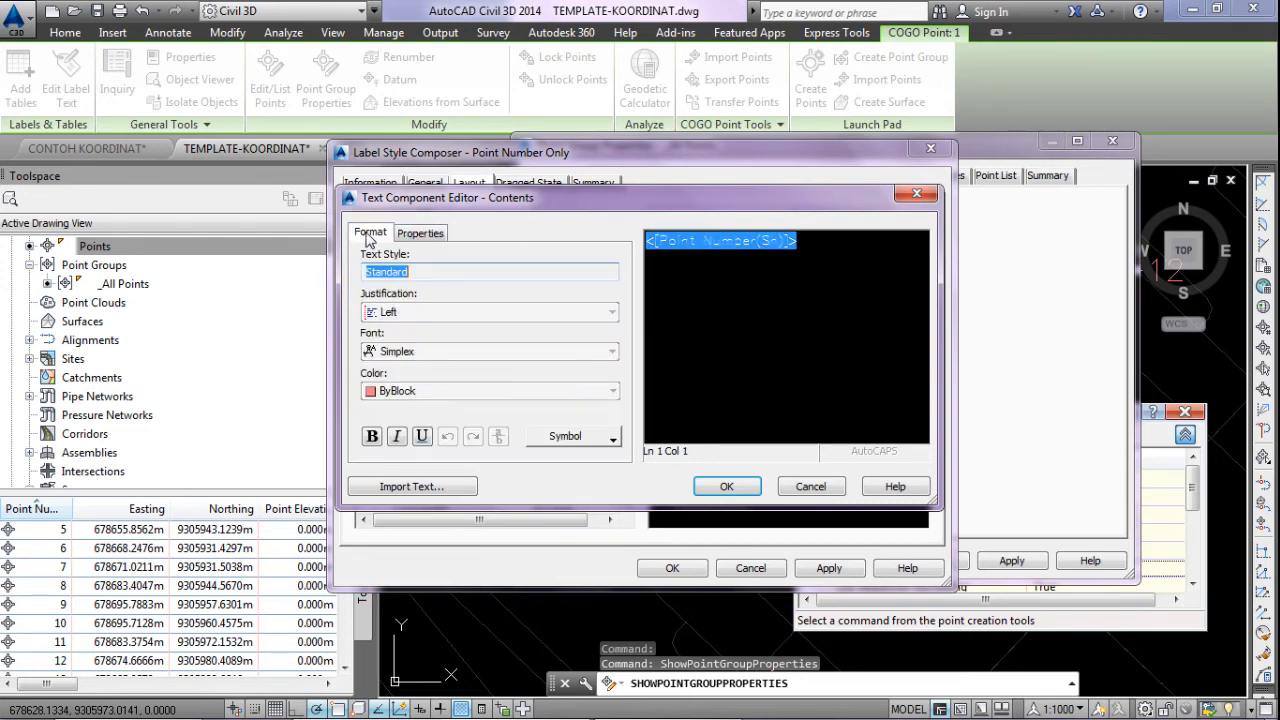
pyautogui.click(432, 352)
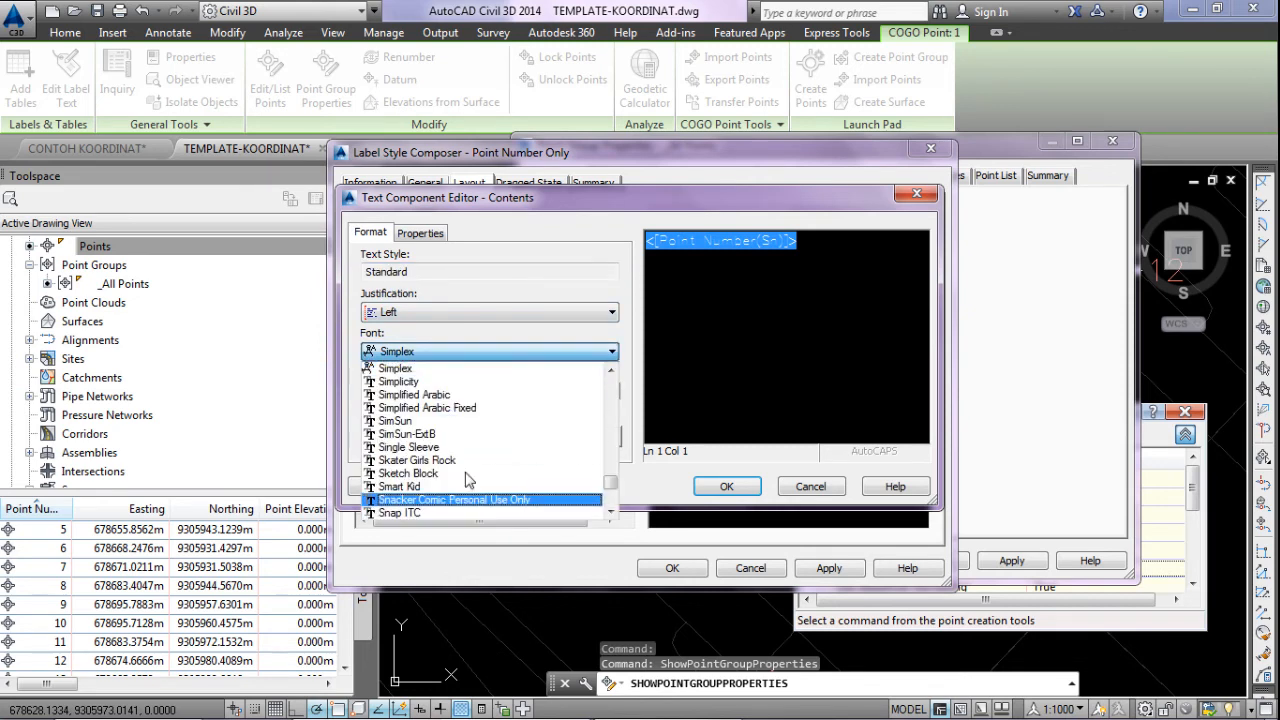
pyautogui.click(420, 368)
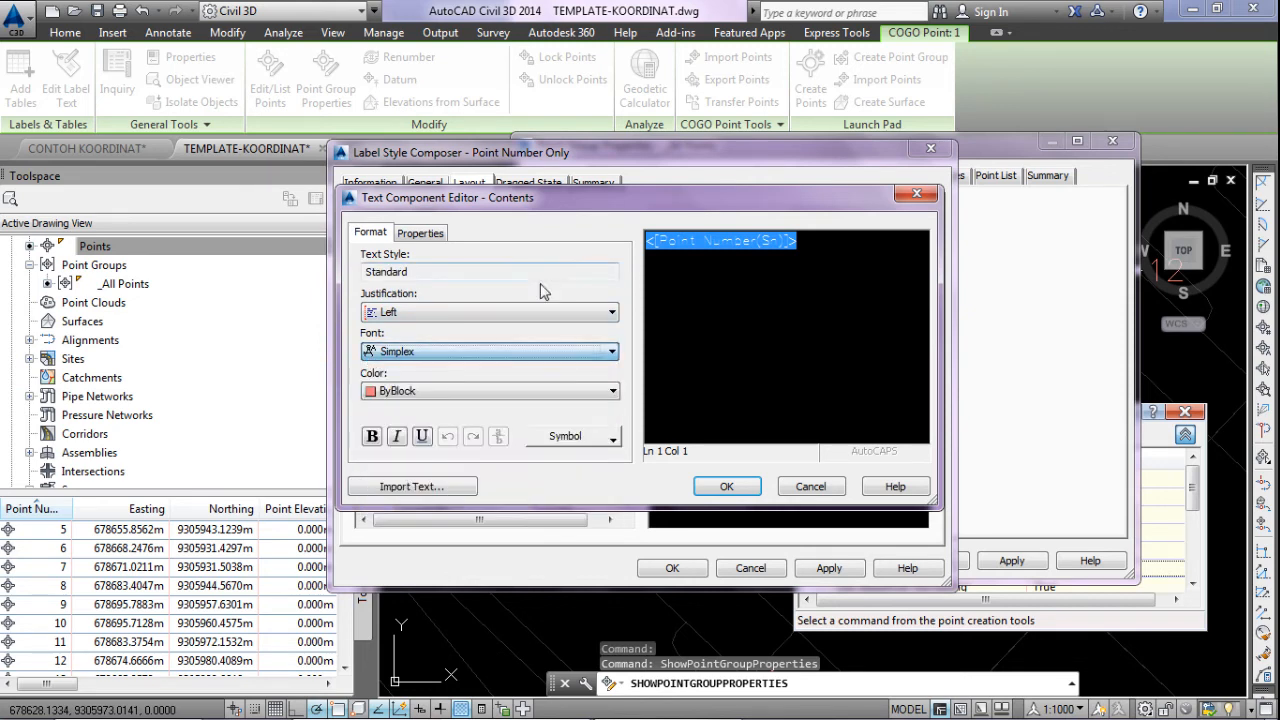
pyautogui.click(490, 393)
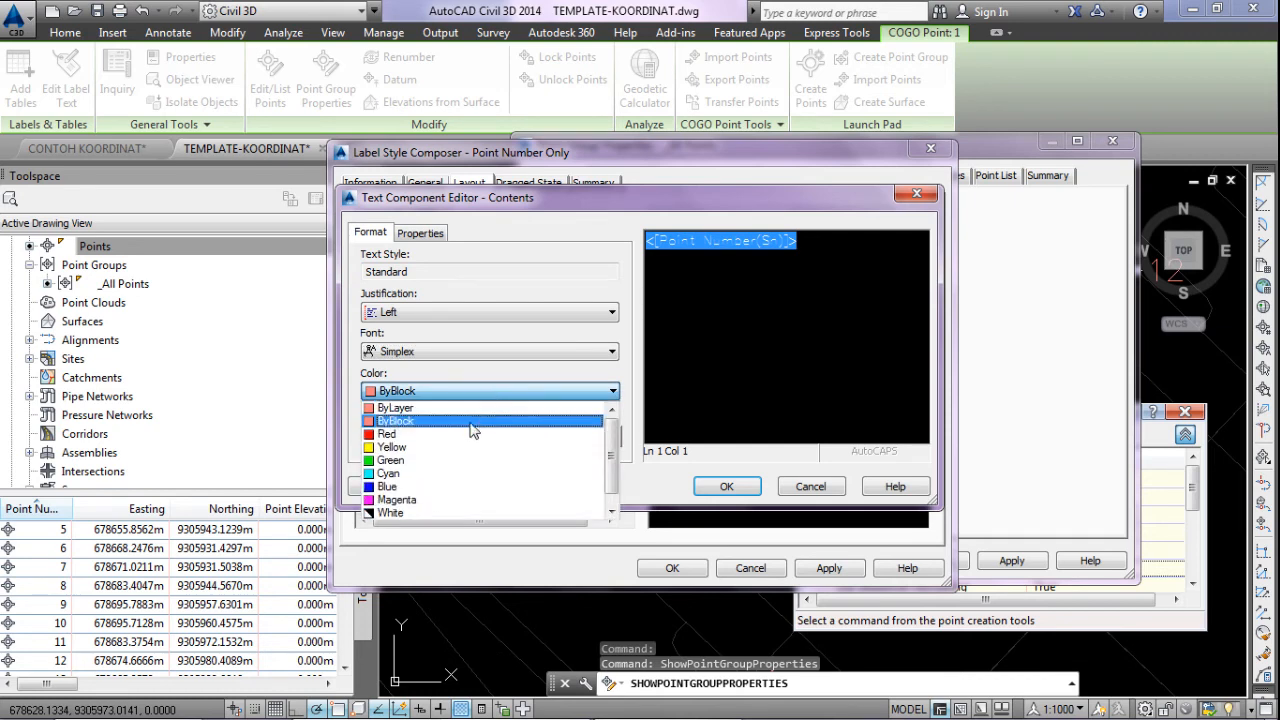
pyautogui.scroll(-1, 470, 426)
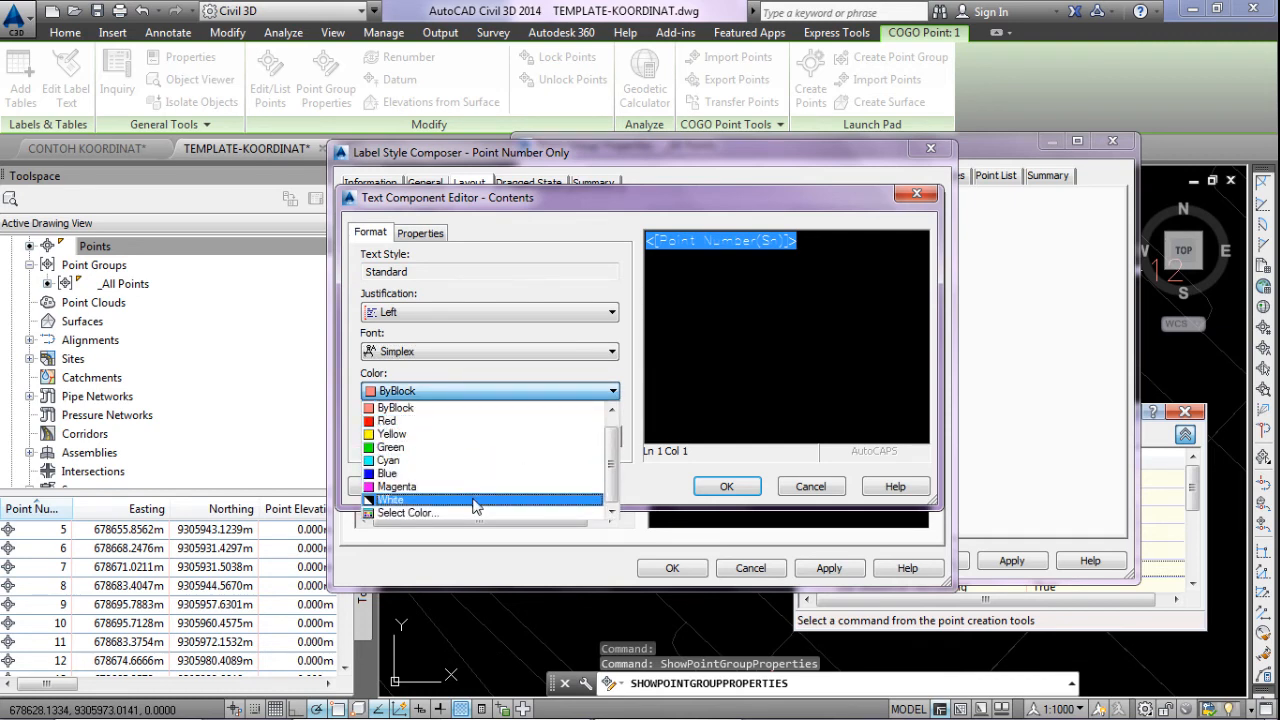
pyautogui.click(757, 487)
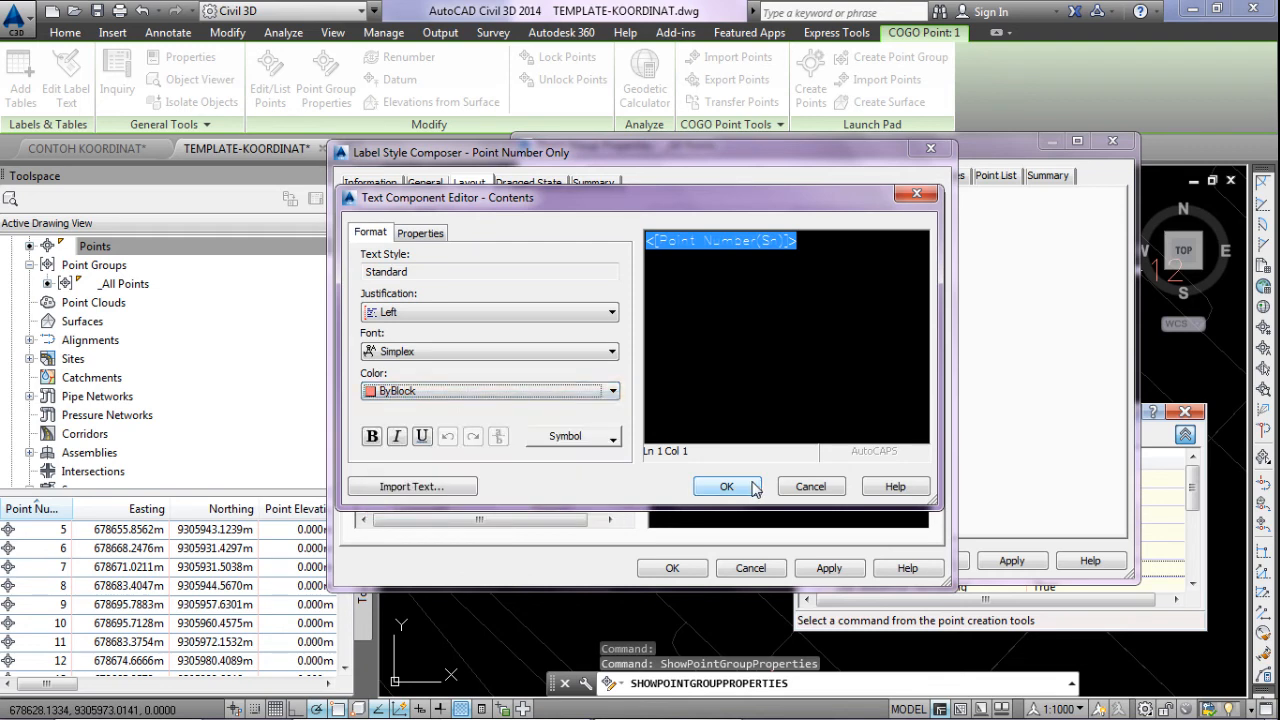
pyautogui.click(757, 489)
# Apply and accept the Point Number Only label style changes and the _All Points group properties.
pyautogui.click(818, 568)
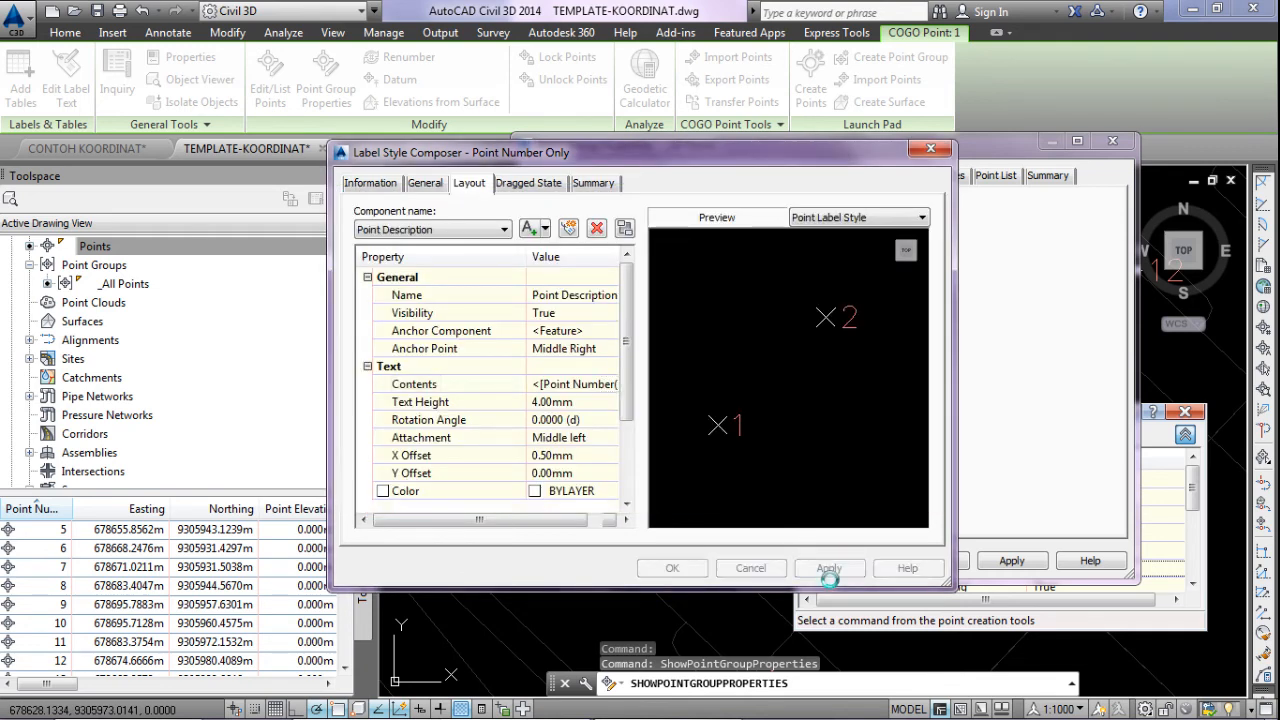
pyautogui.click(688, 570)
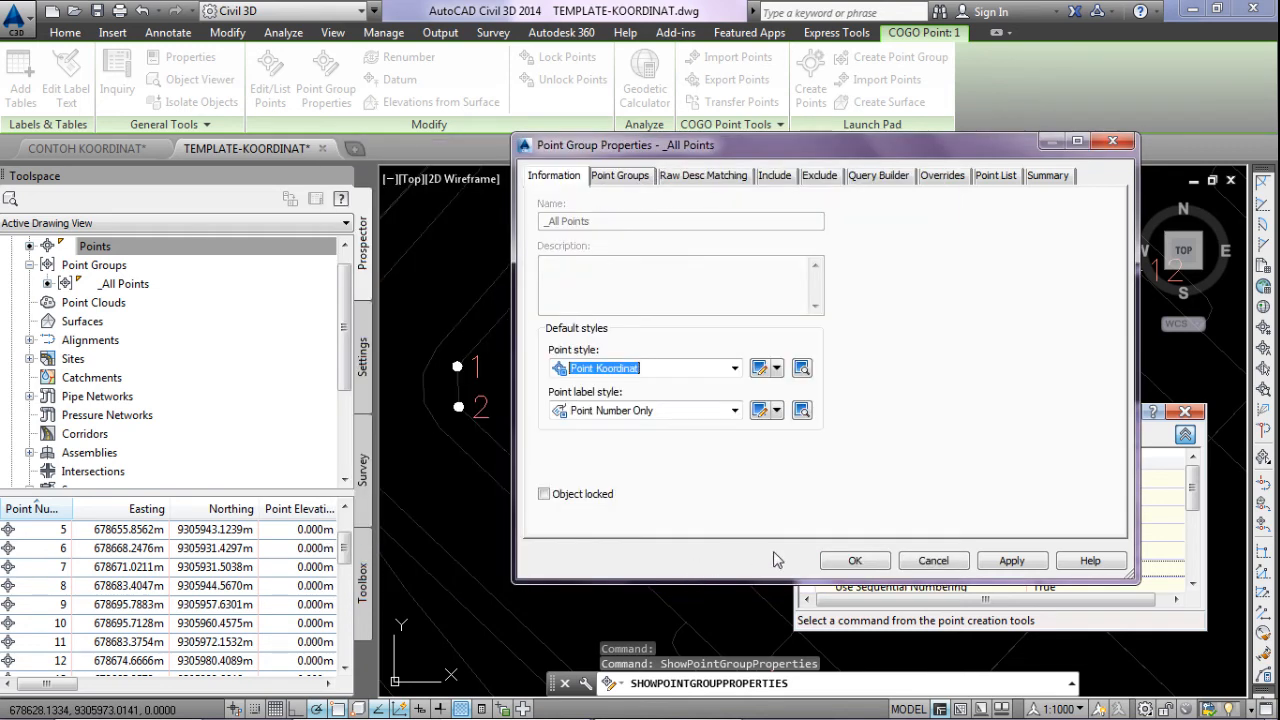
pyautogui.click(1010, 561)
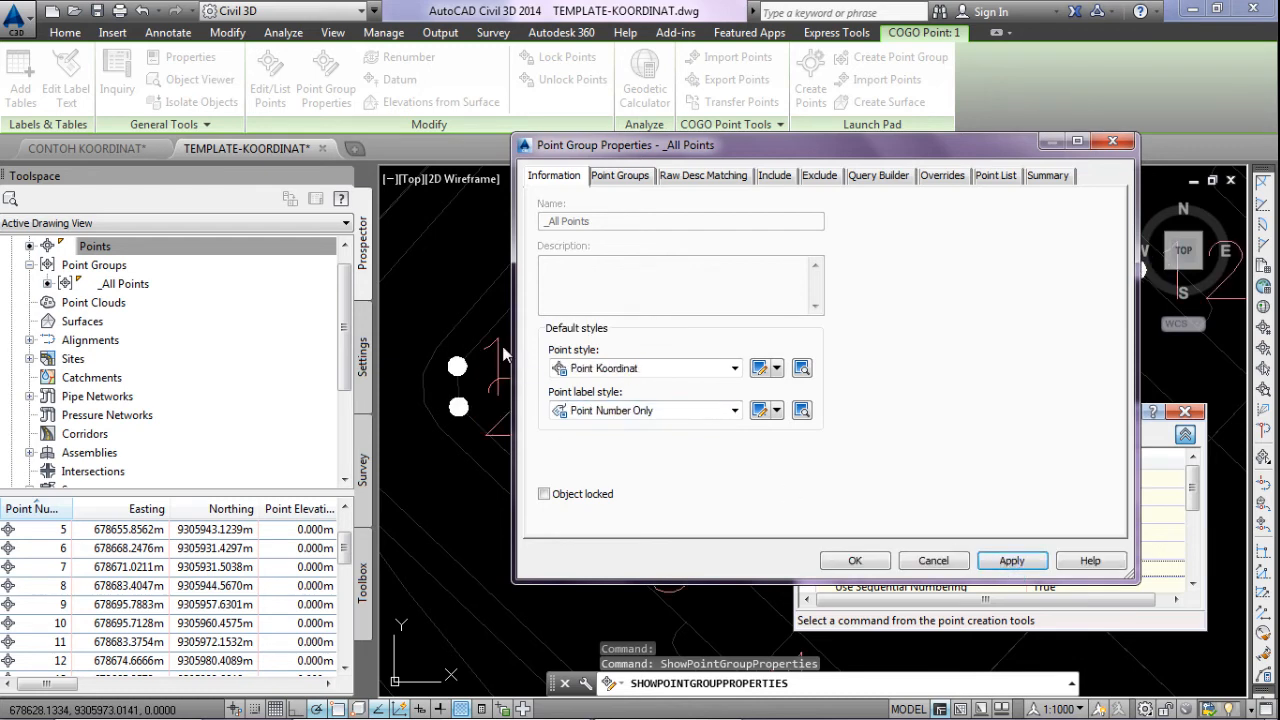
pyautogui.click(832, 560)
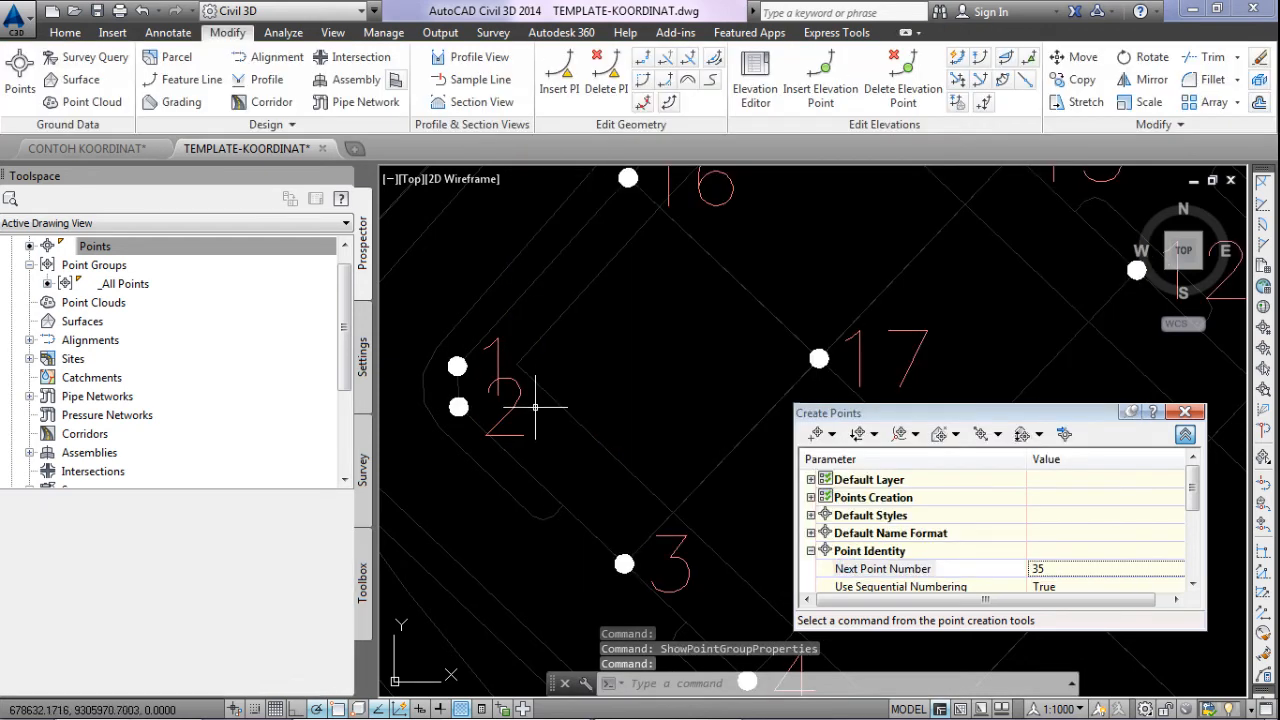
# Move the label of point 1 to the left of its marker, clear of label 2.
pyautogui.click(492, 356)
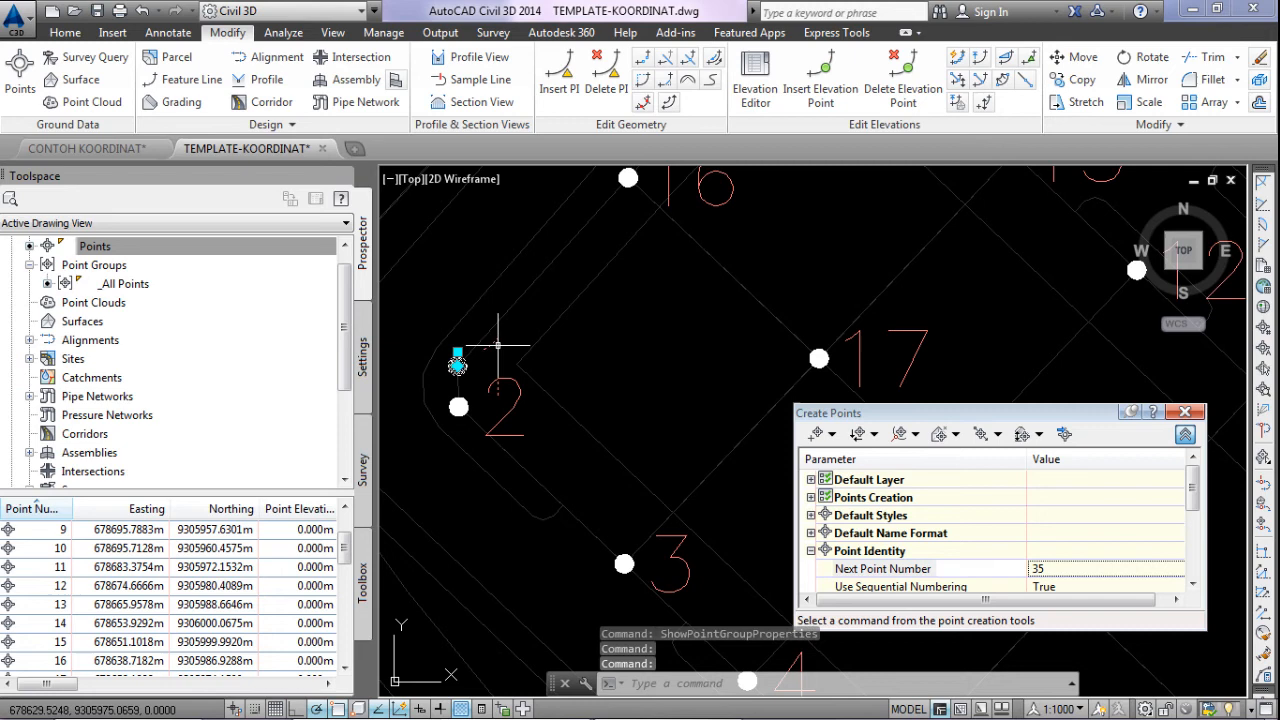
pyautogui.scroll(-1, 565, 358)
pyautogui.scroll(2, 410, 380)
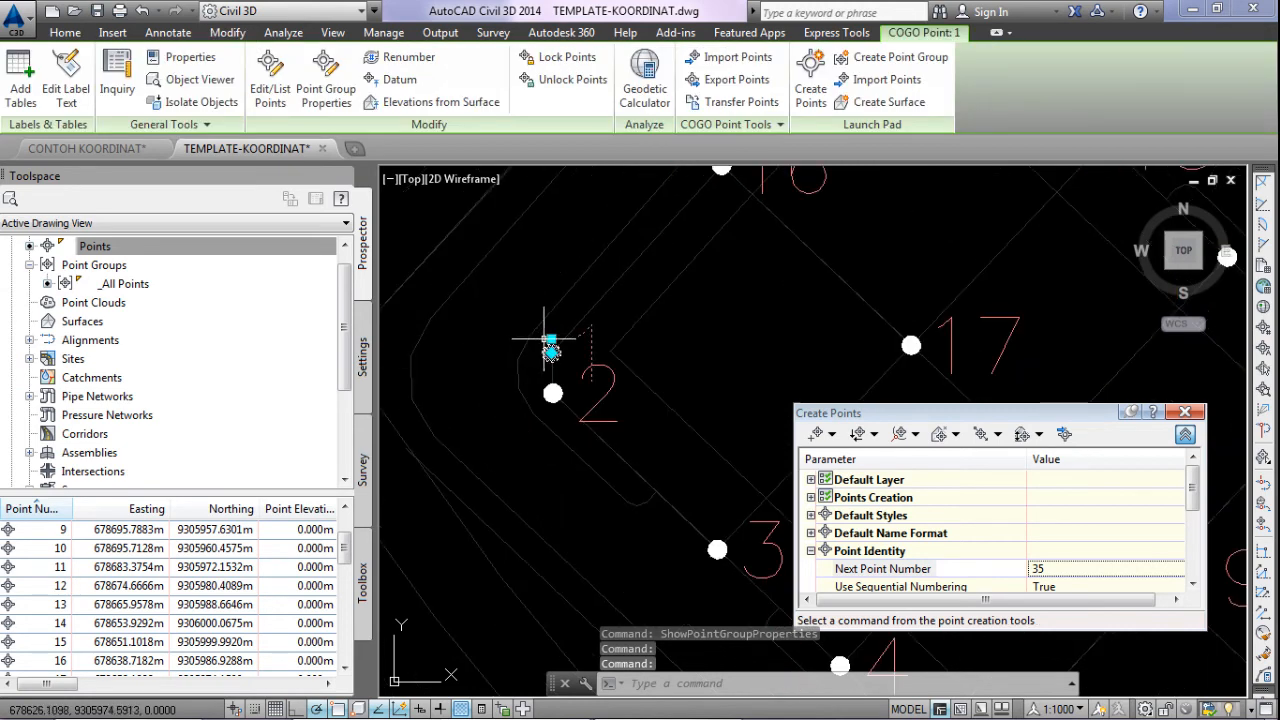
pyautogui.click(551, 341)
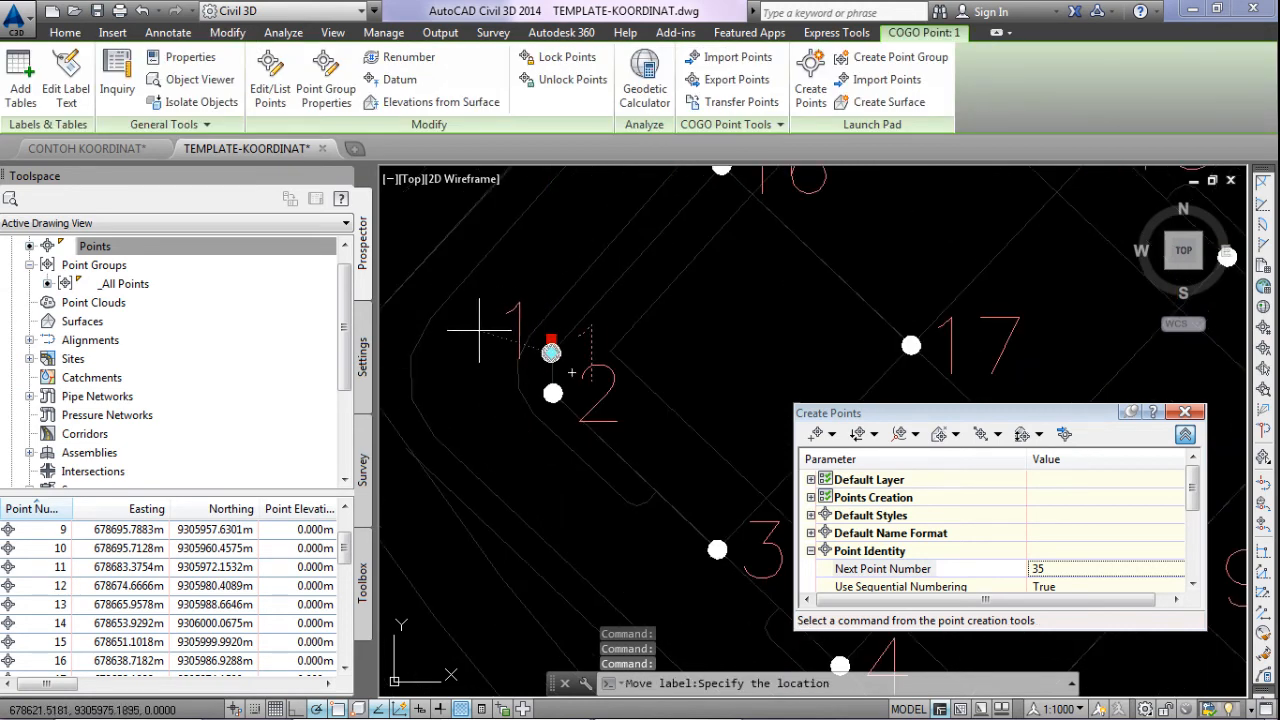
# Move the label of point 15 to the left of its marker, clear of point 14.
pyautogui.scroll(-2, 475, 335)
pyautogui.scroll(-1, 467, 262)
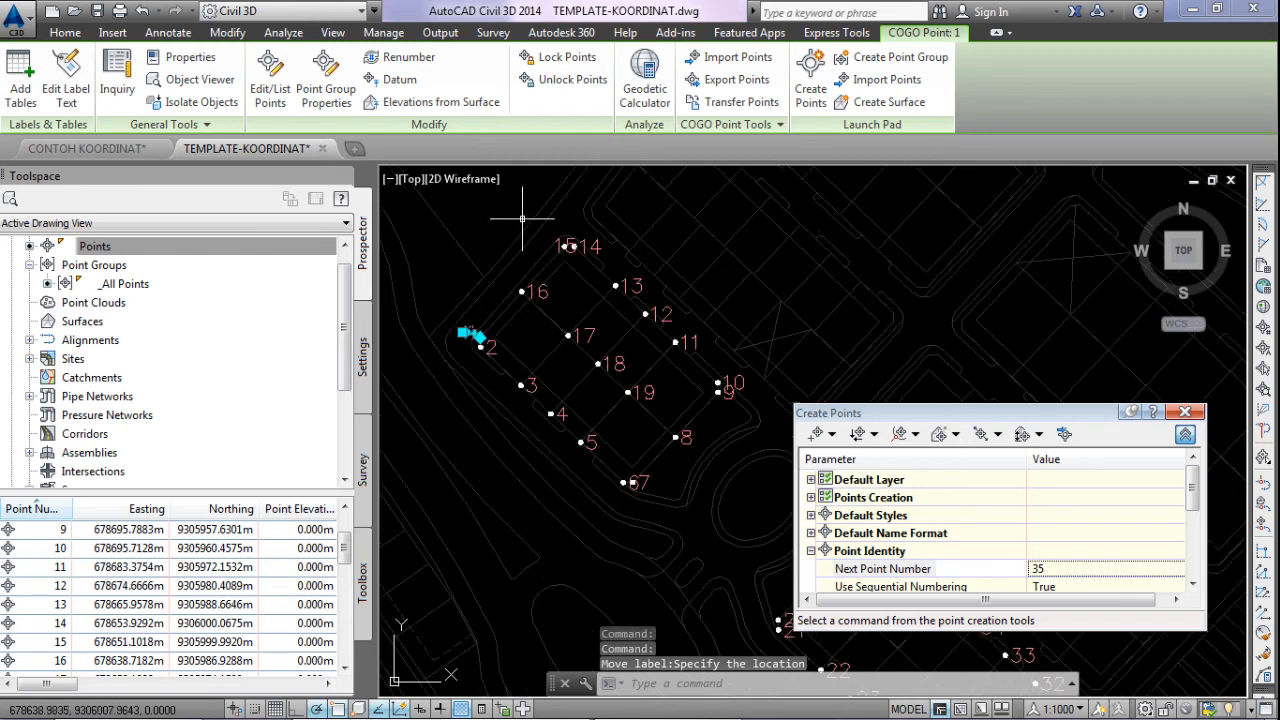
pyautogui.scroll(4, 579, 240)
pyautogui.click(588, 317)
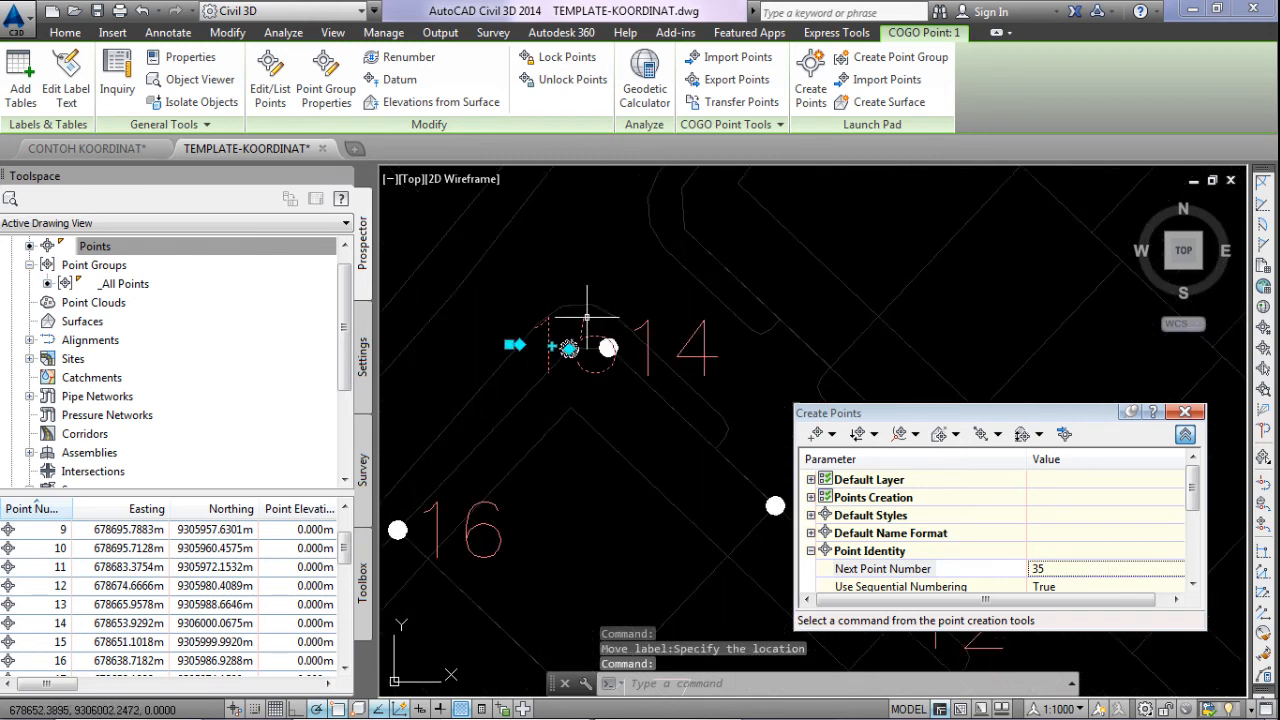
pyautogui.click(514, 345)
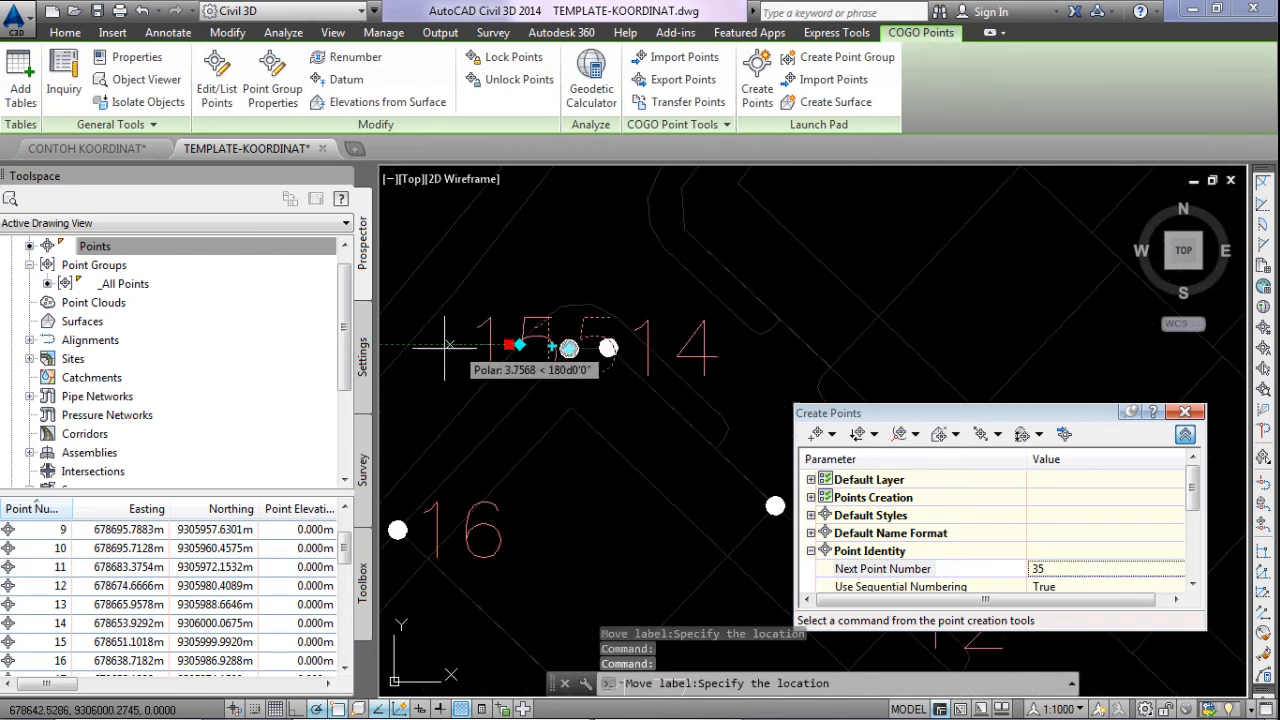
pyautogui.click(440, 345)
# Move the label of point 9 below its marker, clear of label 10, and clear the point selection.
pyautogui.scroll(-3, 526, 225)
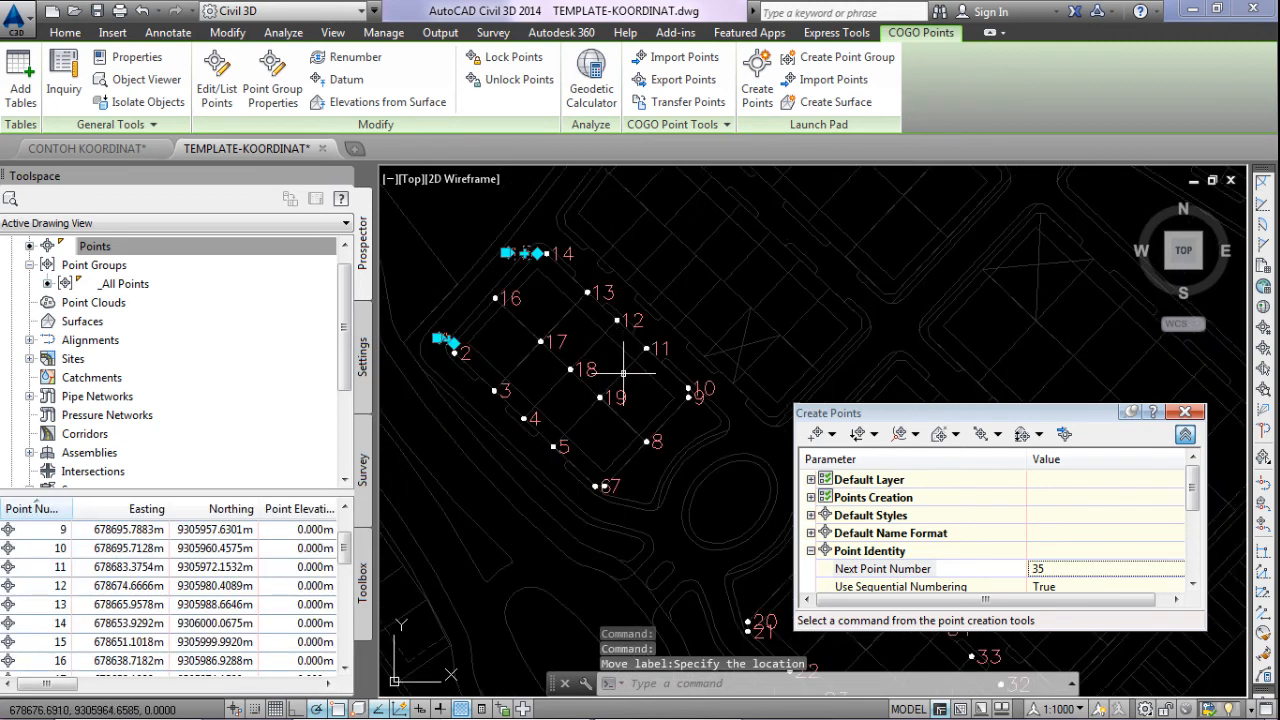
pyautogui.scroll(5, 717, 411)
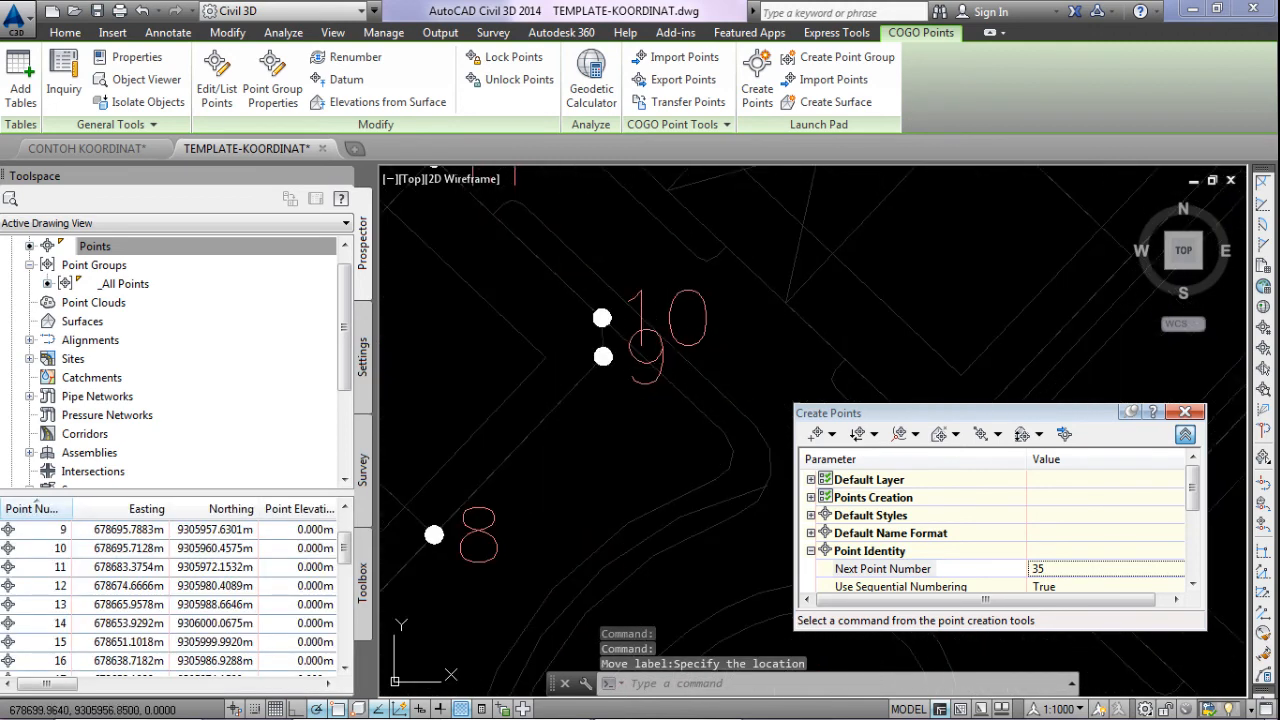
pyautogui.click(620, 350)
pyautogui.click(602, 343)
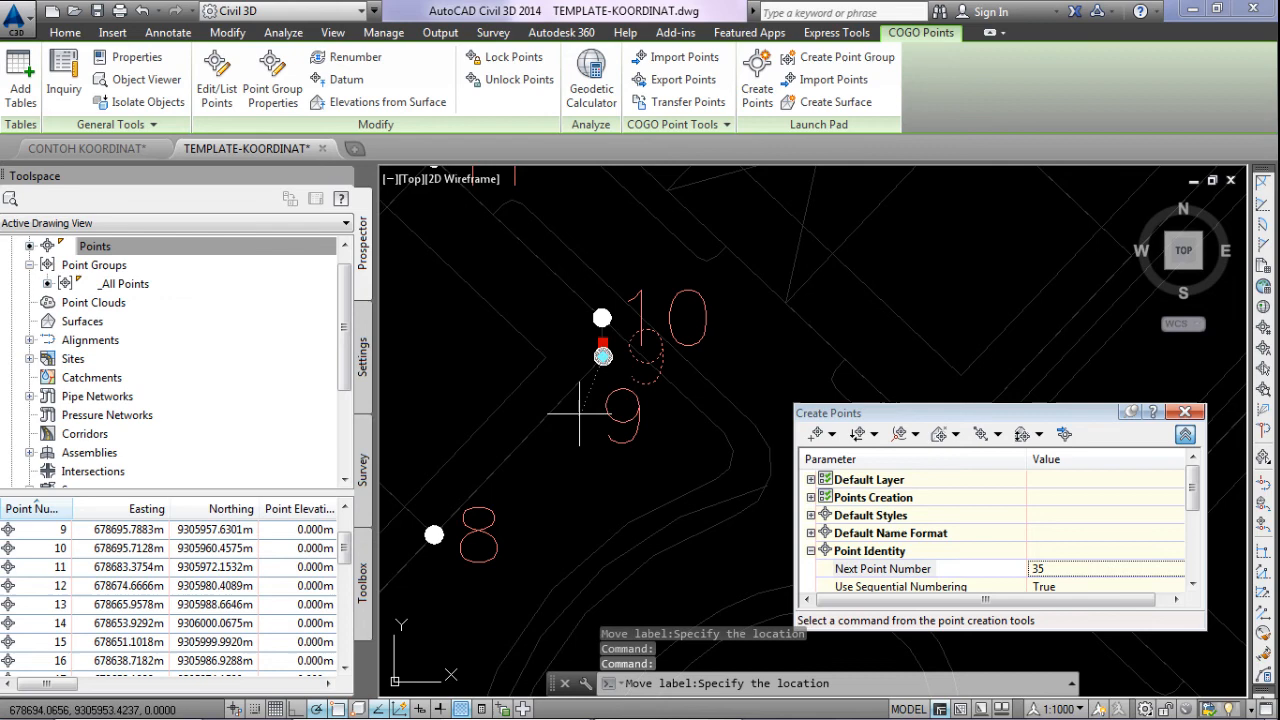
pyautogui.click(582, 401)
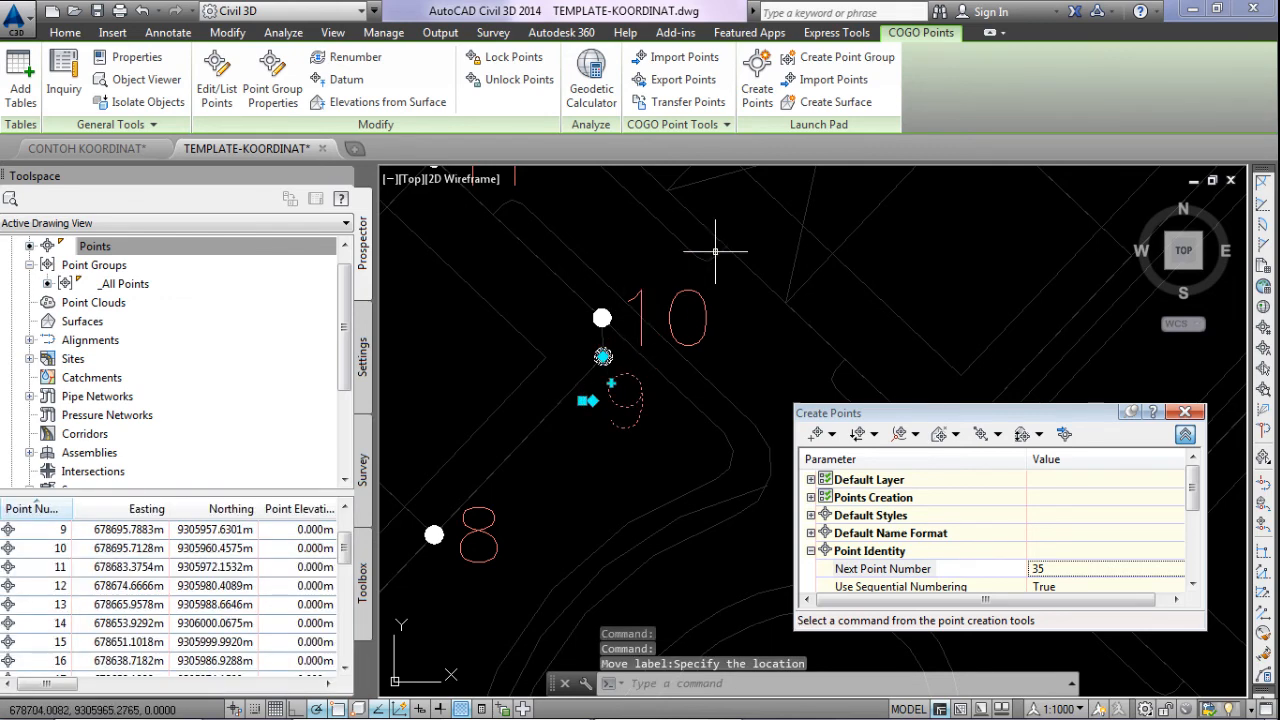
pyautogui.press('Escape')
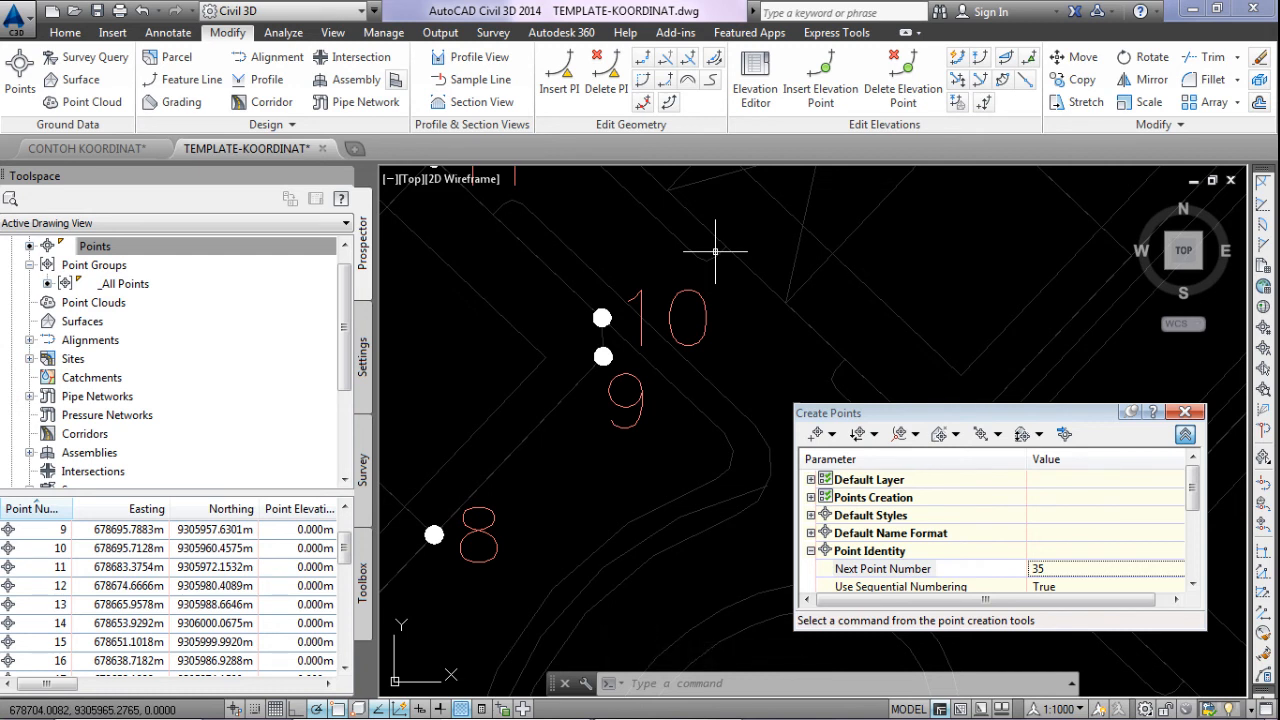
pyautogui.scroll(-4, 715, 251)
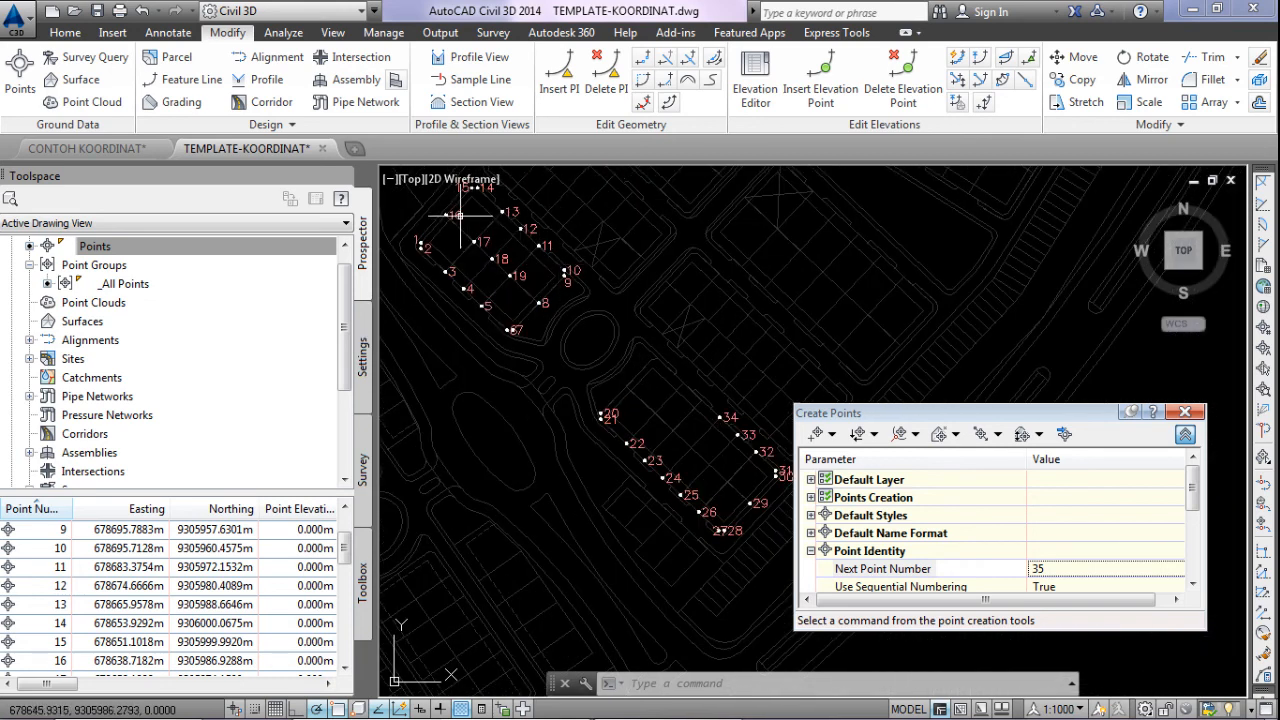
pyautogui.scroll(2, 492, 276)
pyautogui.scroll(2, 492, 276)
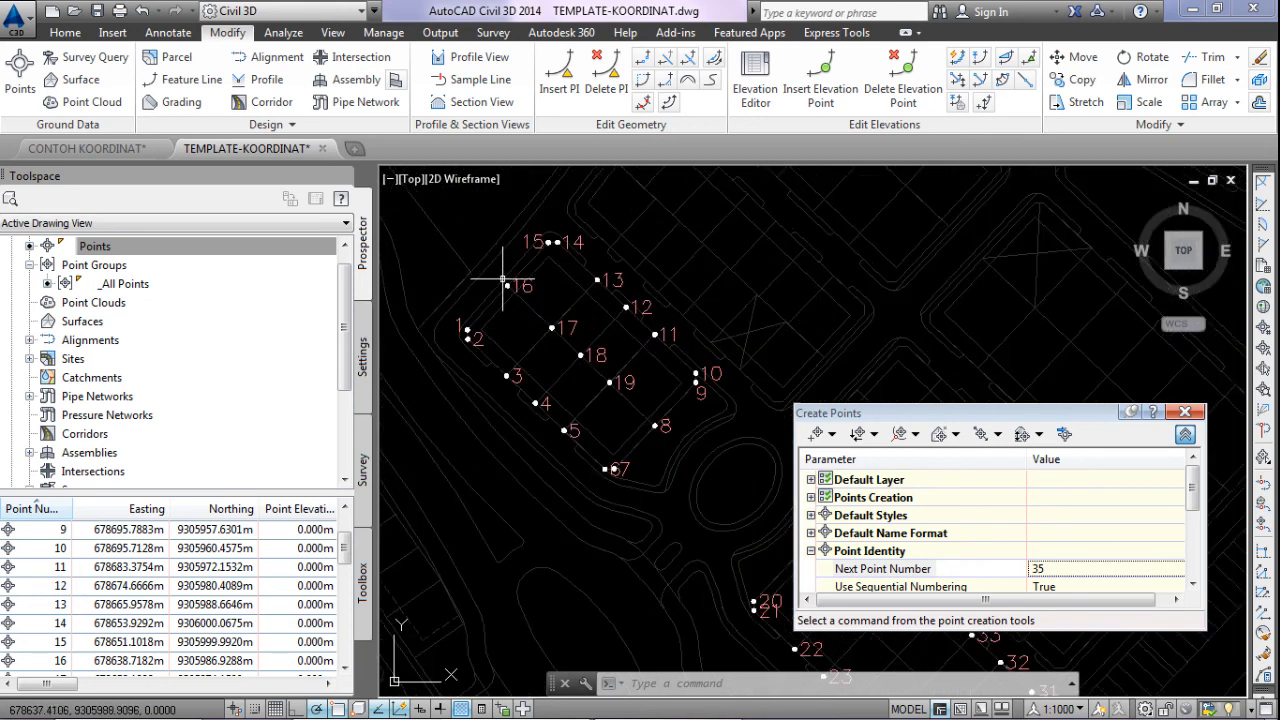